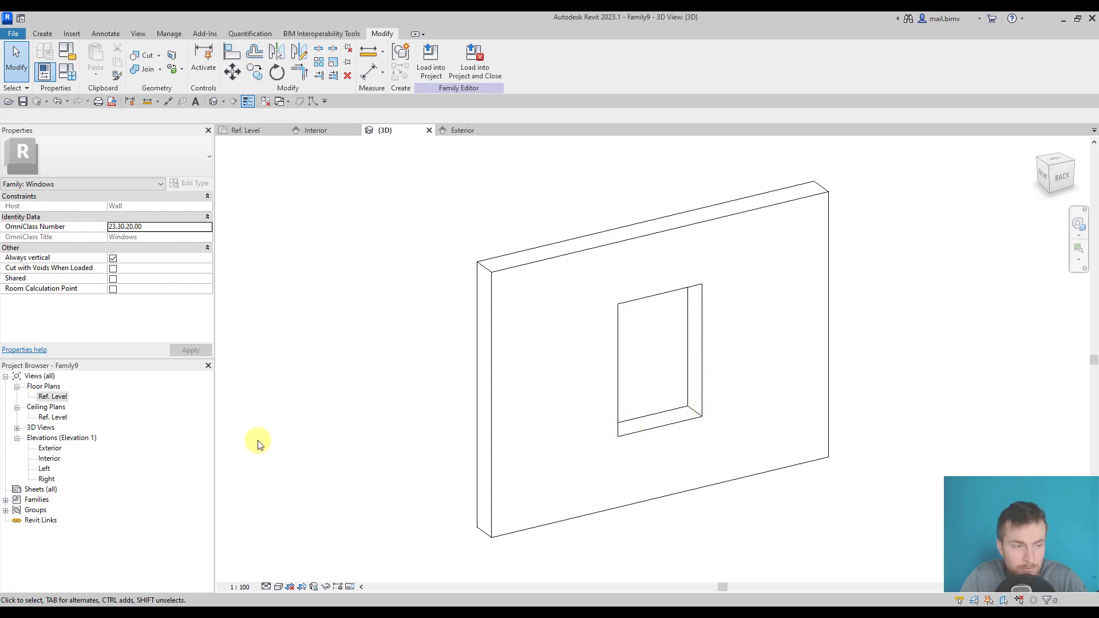
{"action": "double_click", "coordinate": [50, 450]}
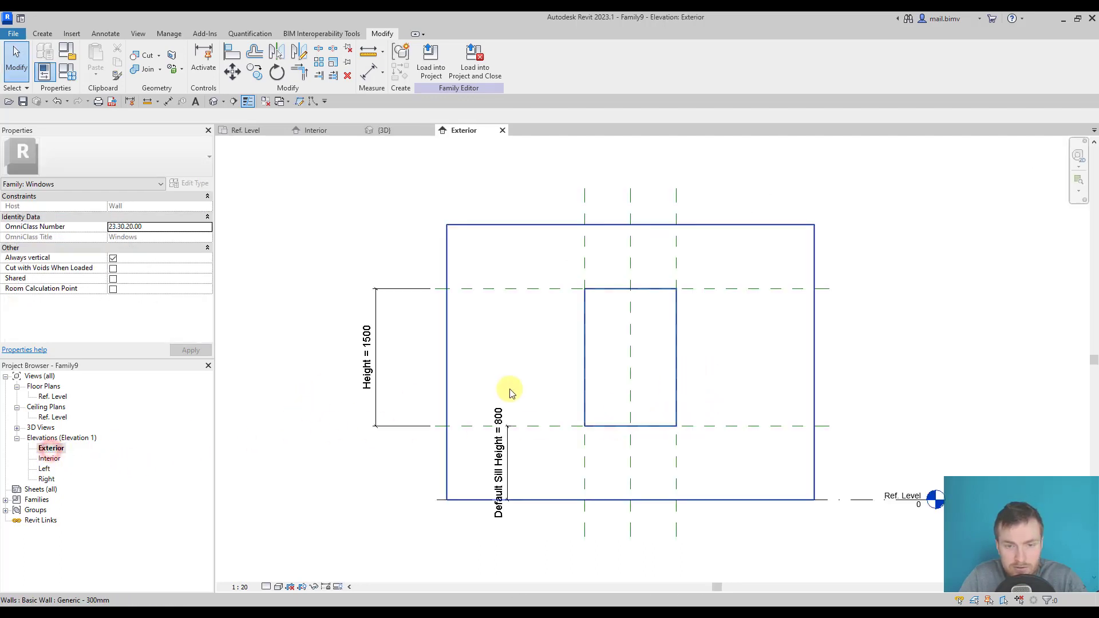
{"action": "left_click", "coordinate": [41, 34]}
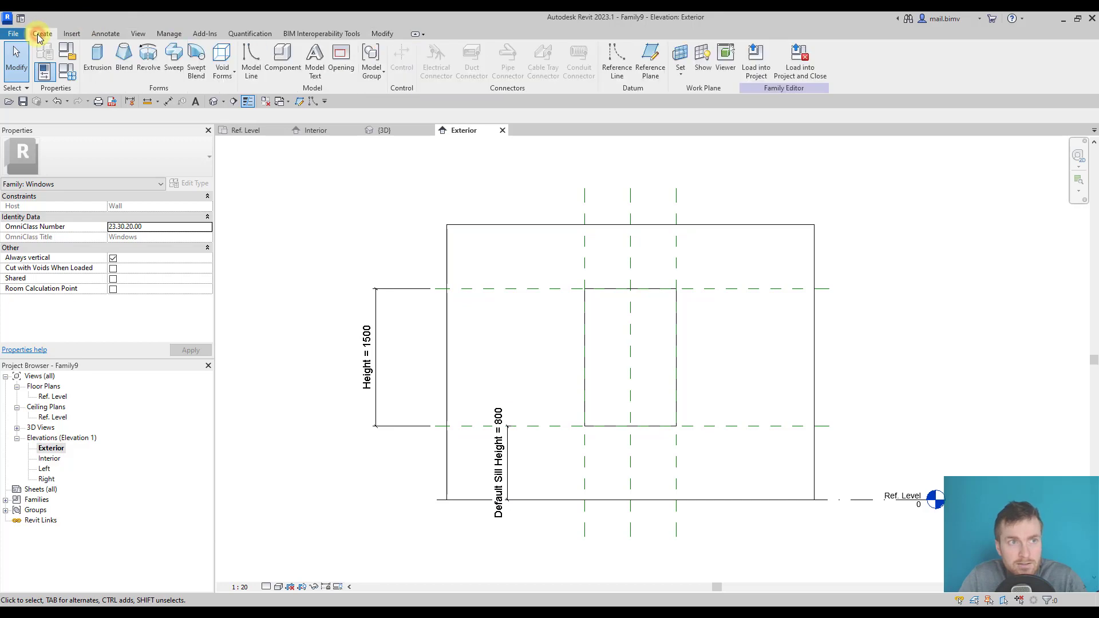
{"action": "left_click", "coordinate": [174, 57]}
{"action": "middle_click_drag", "start_coordinate": [571, 289], "coordinate": [520, 303]}
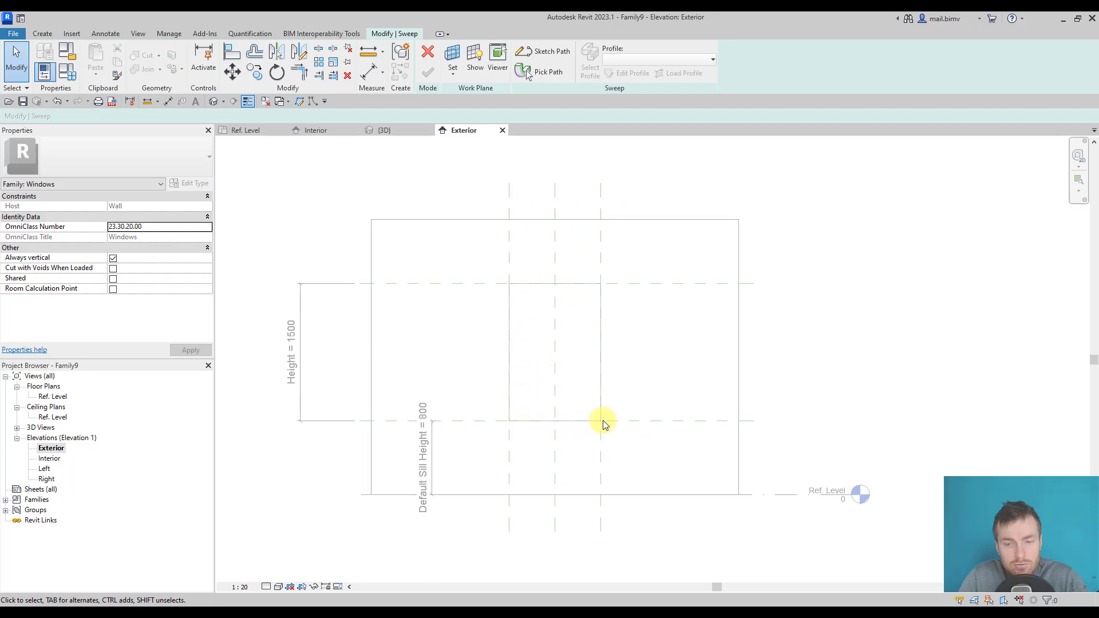
{"action": "left_click", "coordinate": [619, 59]}
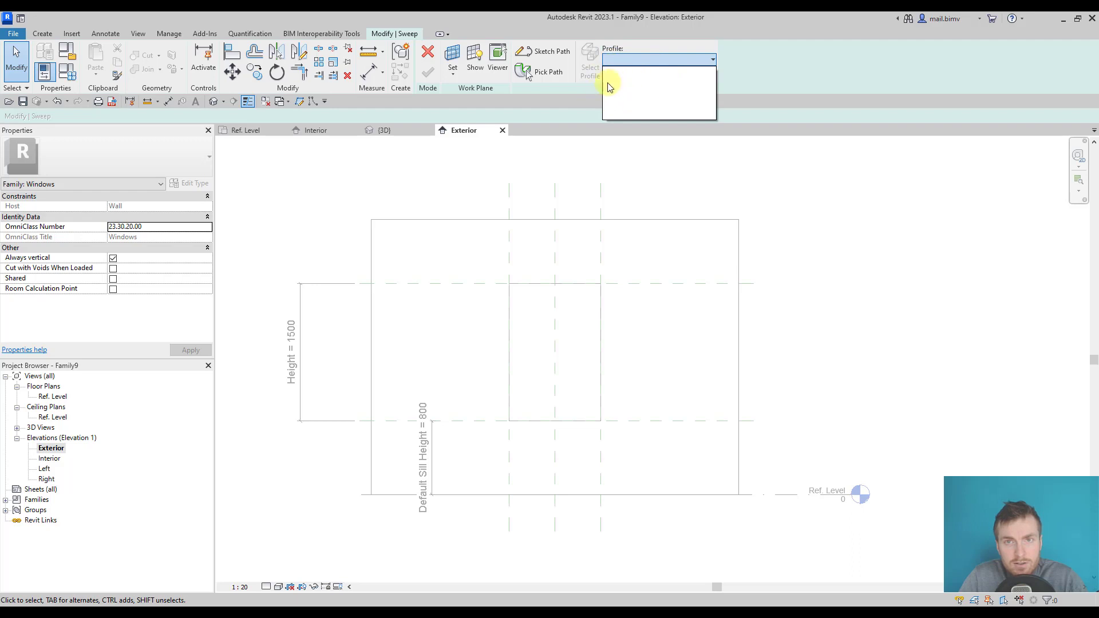
{"action": "left_click", "coordinate": [620, 63]}
{"action": "left_click", "coordinate": [429, 54]}
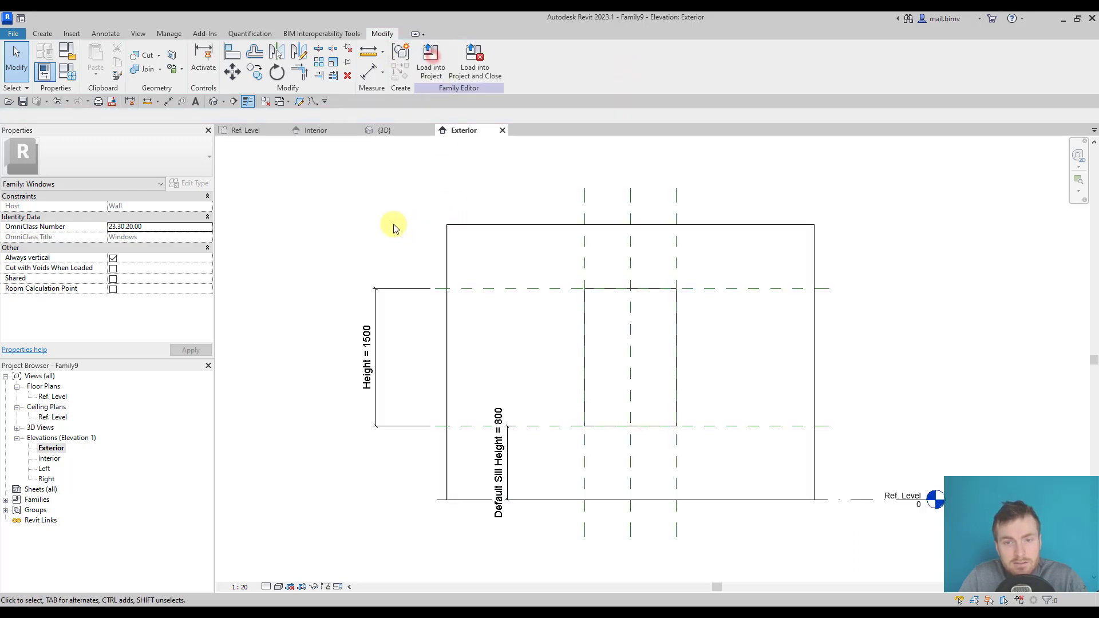
Create a new family from the Metric Profile.rft template.
{"action": "left_click", "coordinate": [12, 34]}
{"action": "mouse_move", "coordinate": [66, 102]}
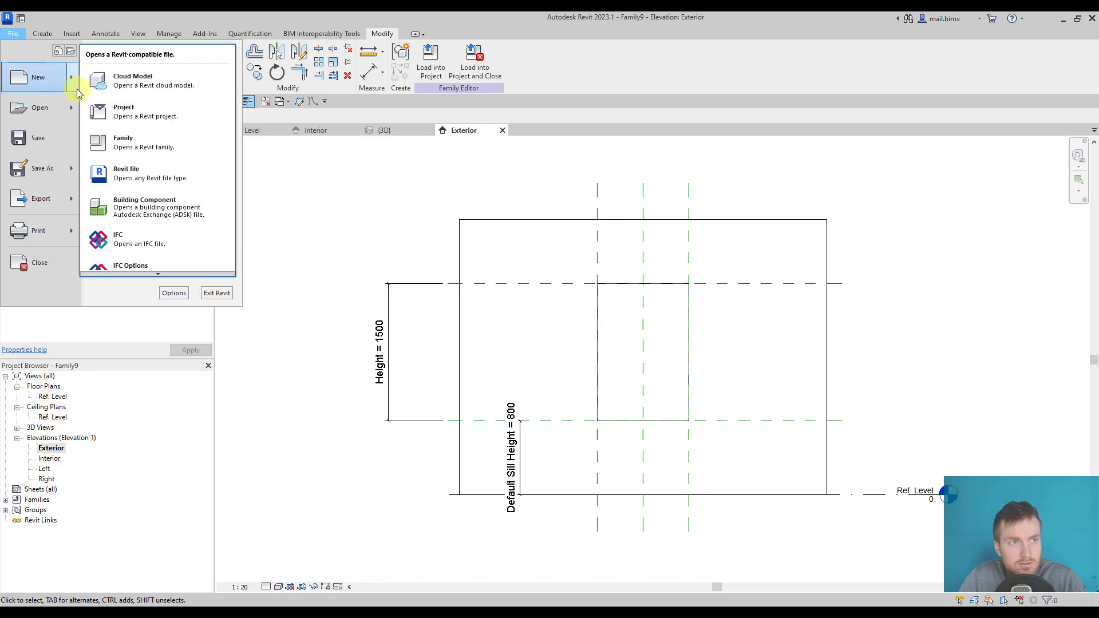
{"action": "mouse_move", "coordinate": [72, 79]}
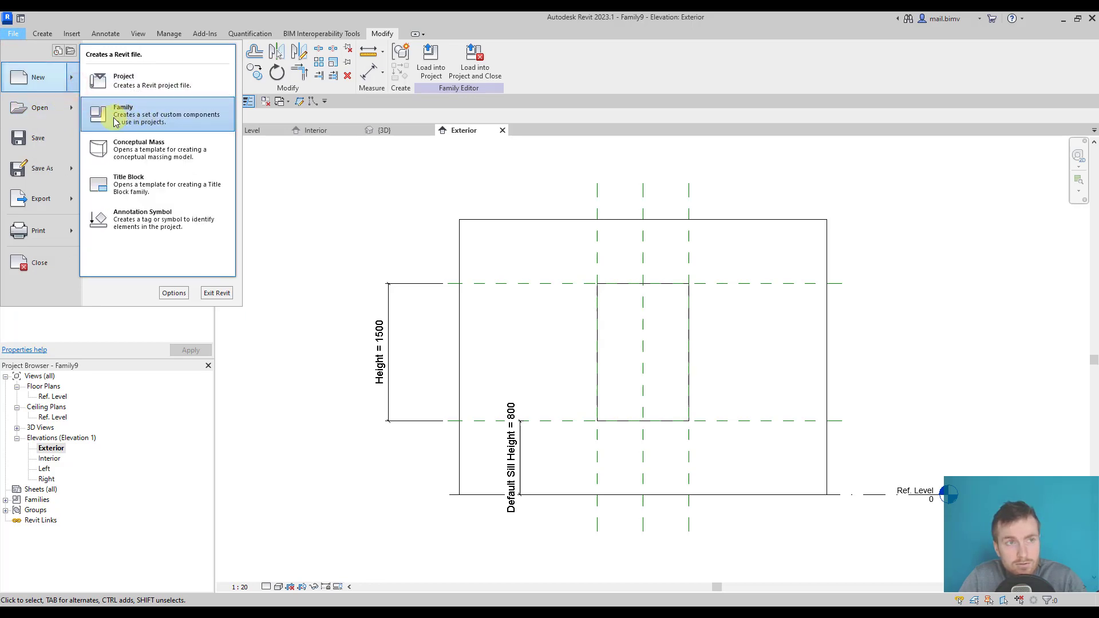
{"action": "left_click", "coordinate": [133, 121]}
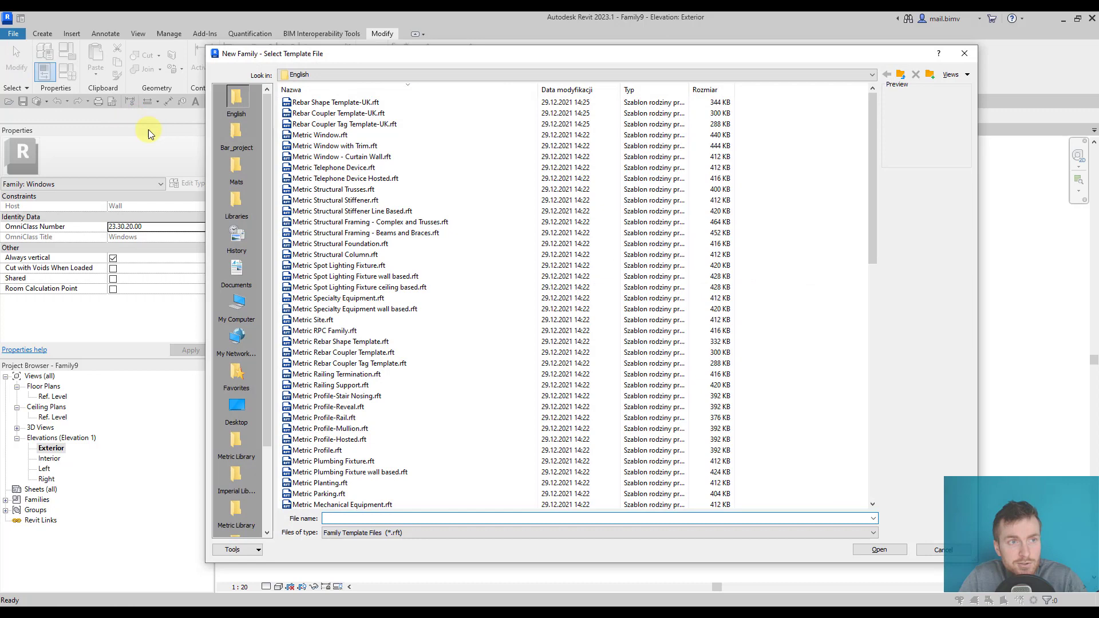
{"action": "scroll", "coordinate": [346, 312], "scroll_direction": "down", "scroll_amount": 11}
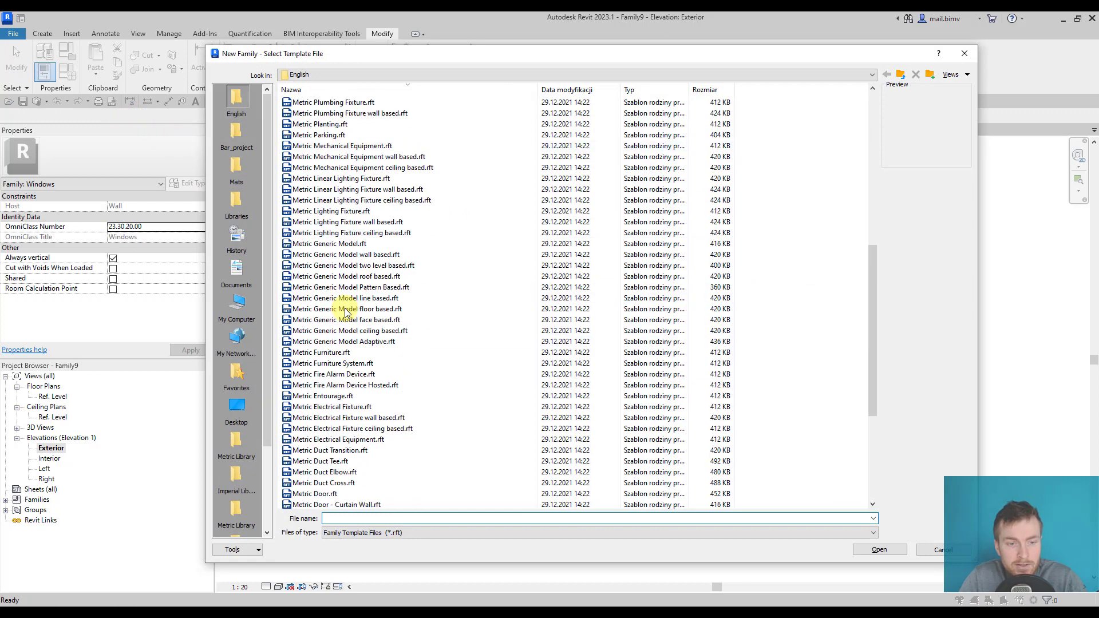
{"action": "scroll", "coordinate": [347, 312], "scroll_direction": "down", "scroll_amount": 1}
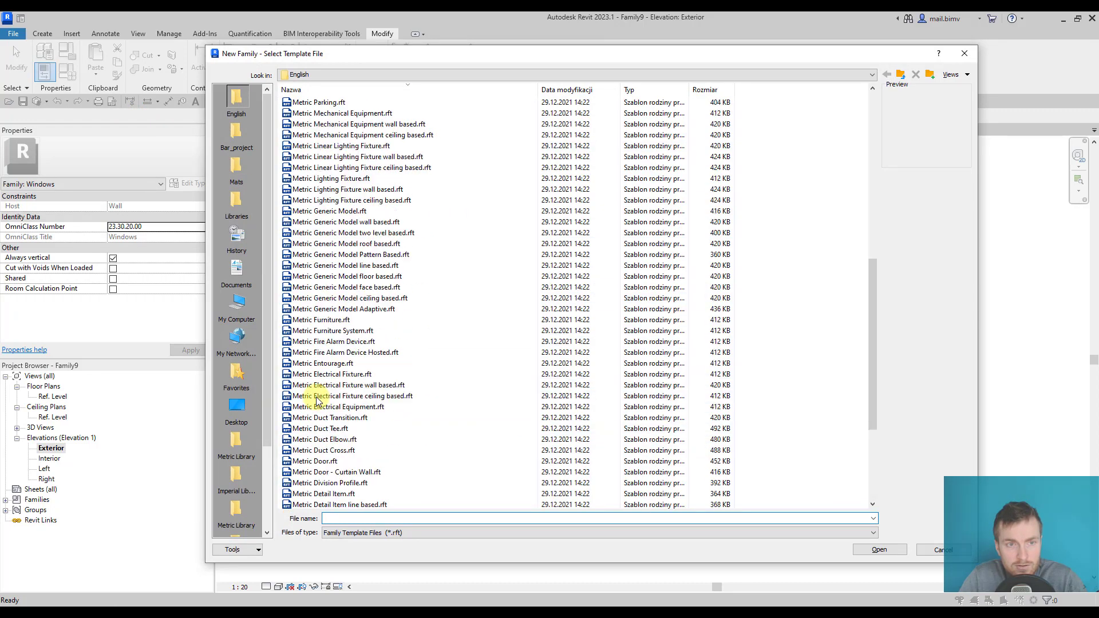
{"action": "scroll", "coordinate": [318, 401], "scroll_direction": "up", "scroll_amount": 6}
{"action": "left_click", "coordinate": [309, 254]}
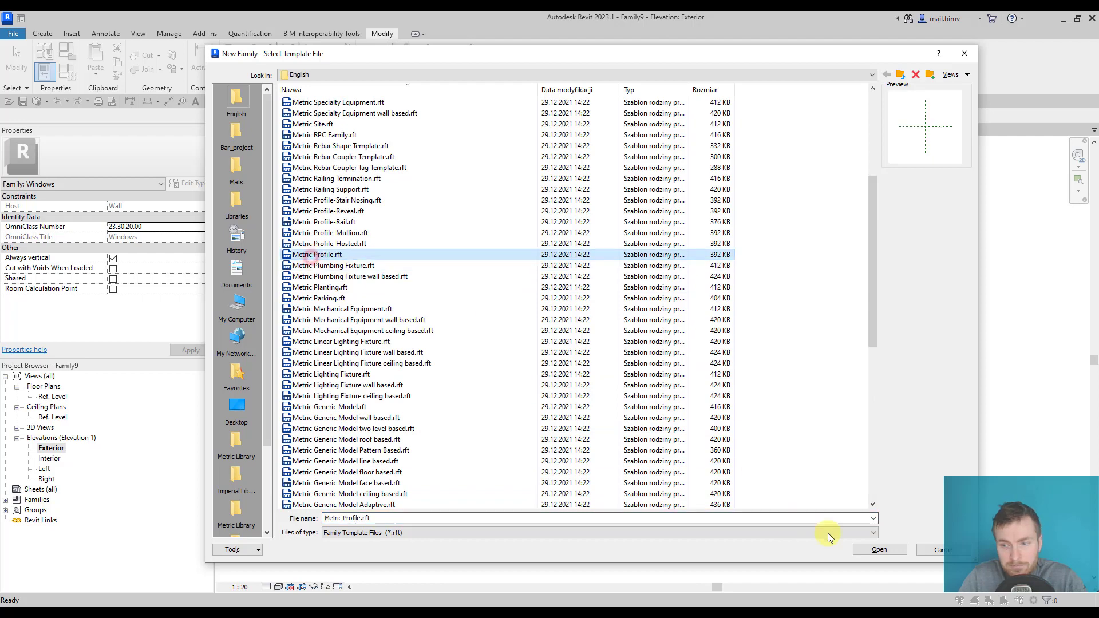
{"action": "left_click", "coordinate": [864, 548]}
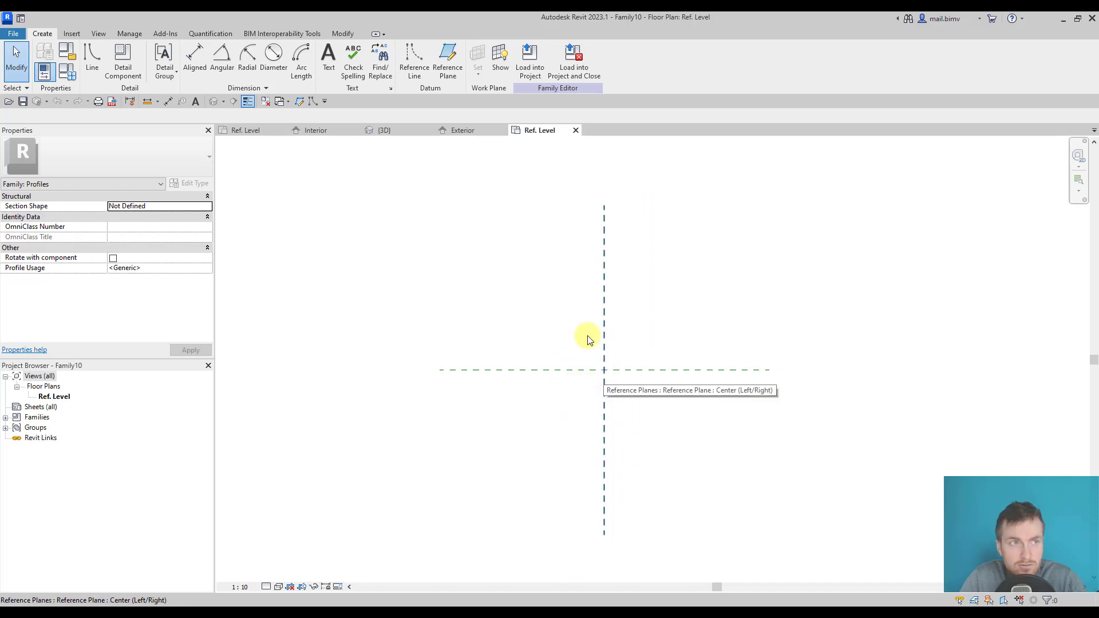
Draw a closed rectangle of lines about 225 by 295 mm, its upper edge on the horizontal reference plane and crossing the vertical one.
{"action": "left_click", "coordinate": [99, 67]}
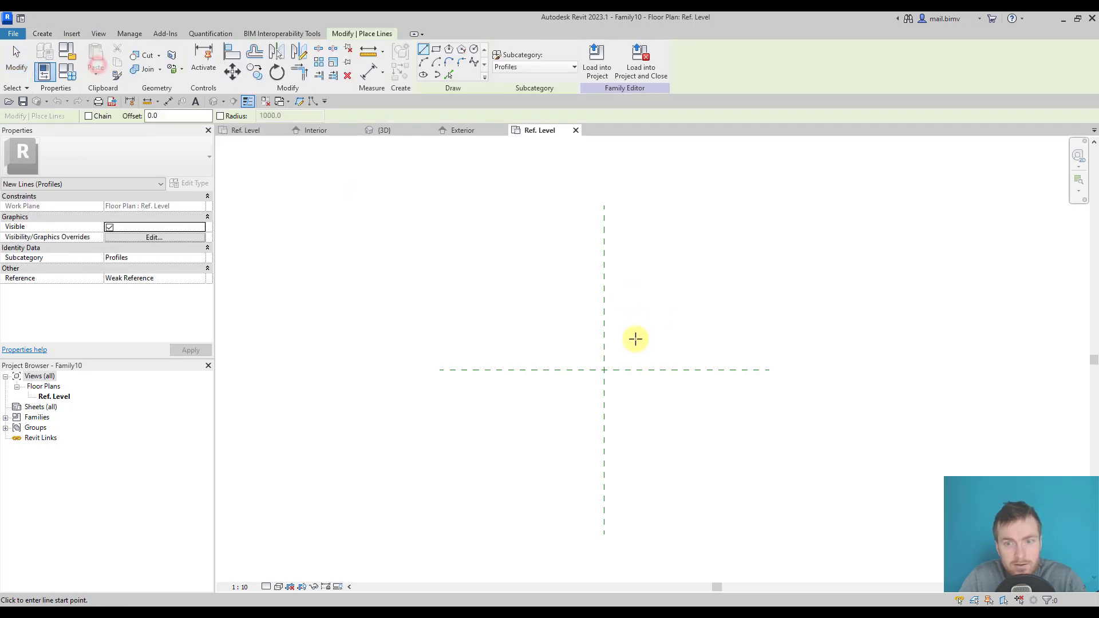
{"action": "scroll", "coordinate": [612, 338], "scroll_direction": "up", "scroll_amount": 2}
{"action": "left_click", "coordinate": [528, 324]}
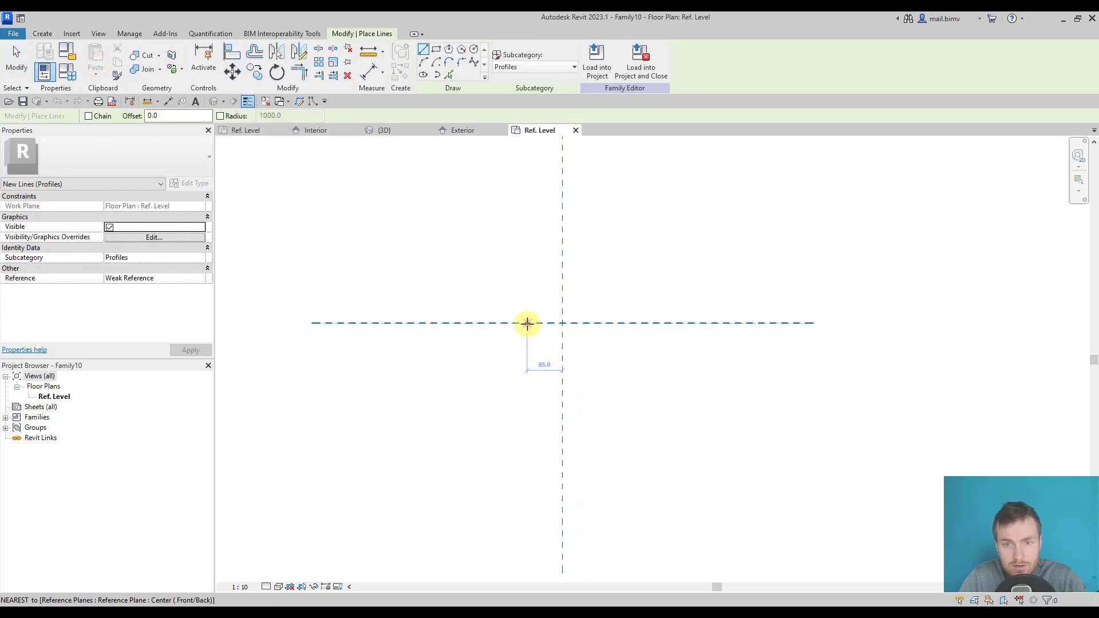
{"action": "left_click", "coordinate": [622, 324]}
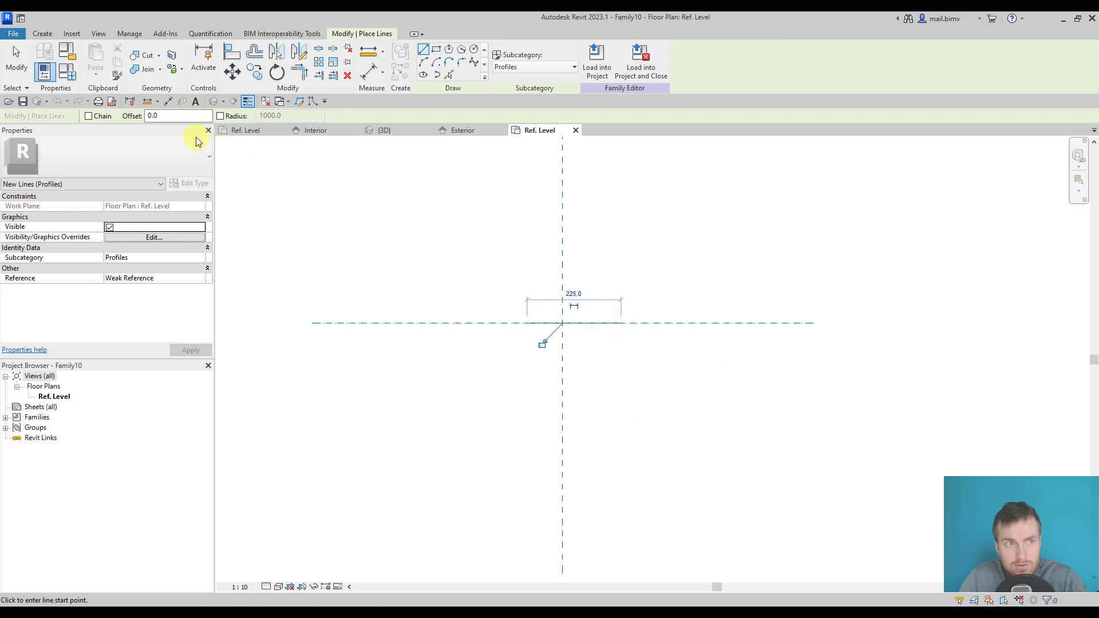
{"action": "left_click", "coordinate": [622, 323]}
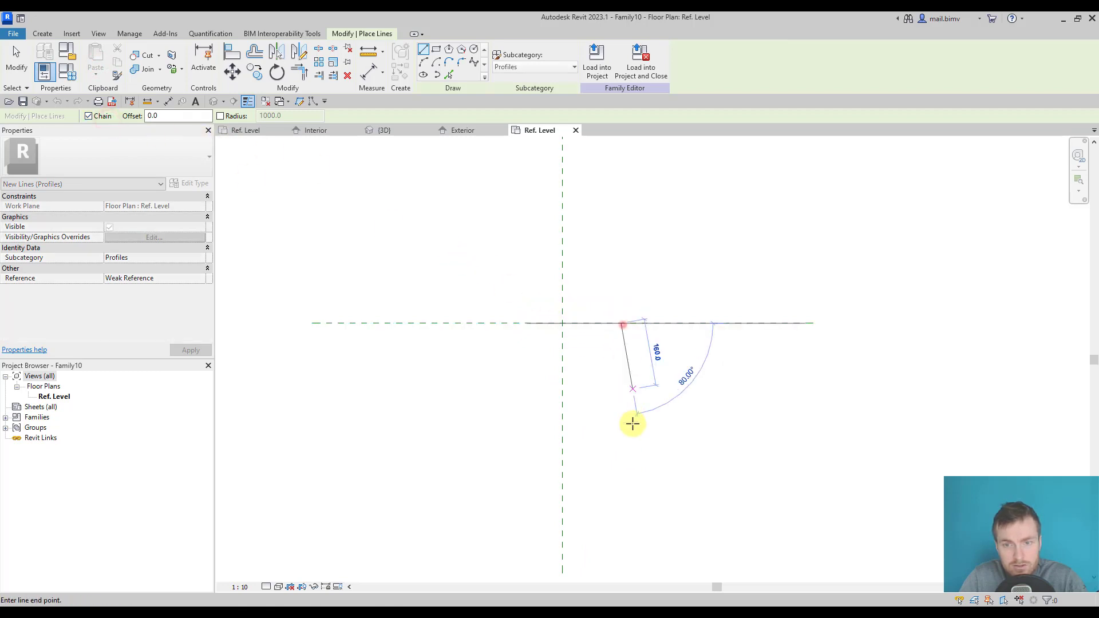
{"action": "left_click", "coordinate": [621, 446]}
{"action": "left_click", "coordinate": [527, 447]}
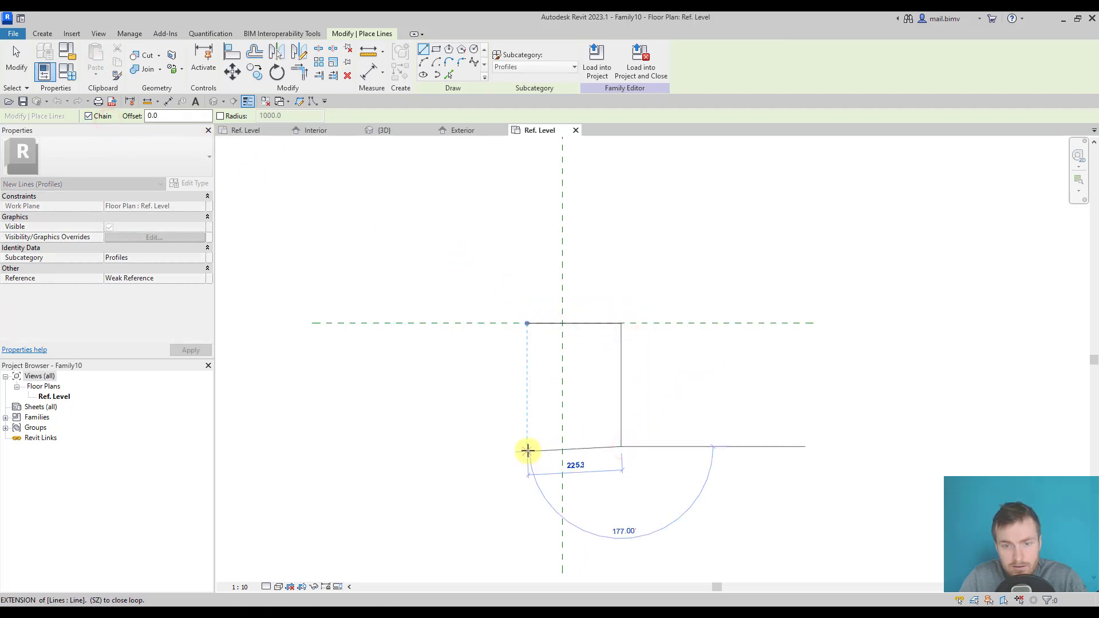
{"action": "left_click", "coordinate": [527, 323]}
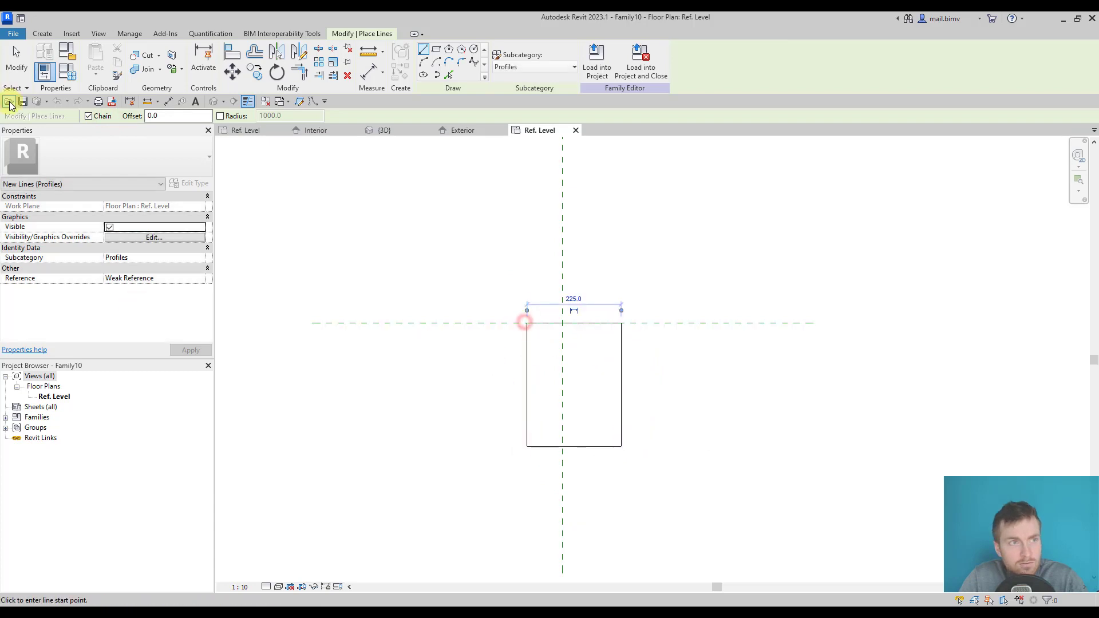
{"action": "left_click", "coordinate": [16, 63]}
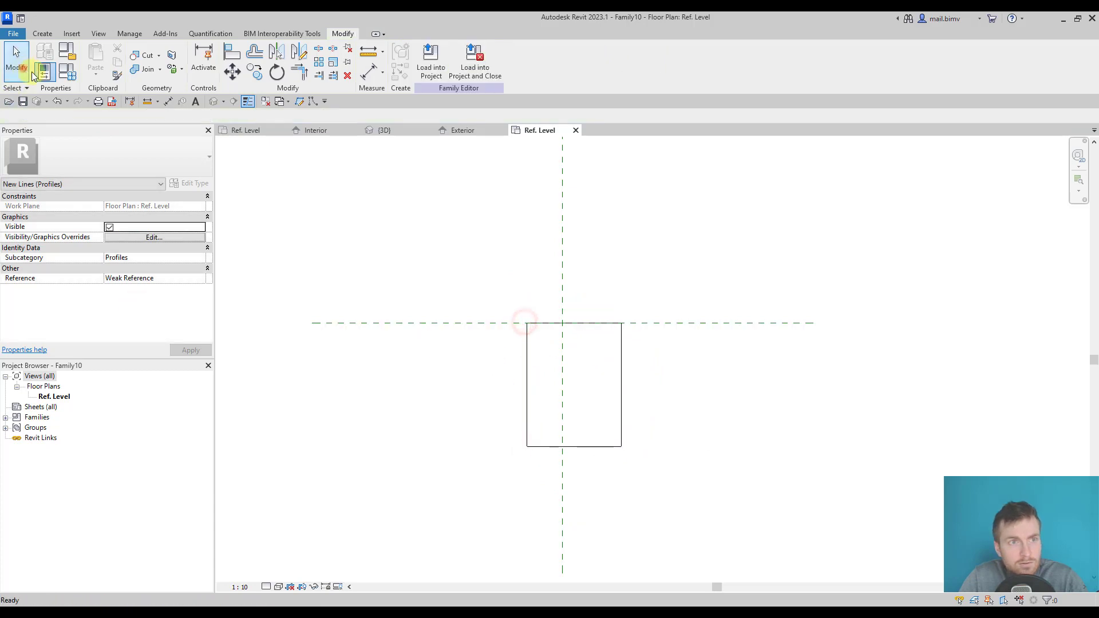
Dimension the rectangle's two vertical sides to the vertical reference plane and make the segments equal.
{"action": "left_click", "coordinate": [169, 101]}
{"action": "left_click", "coordinate": [527, 411]}
{"action": "left_click", "coordinate": [565, 402]}
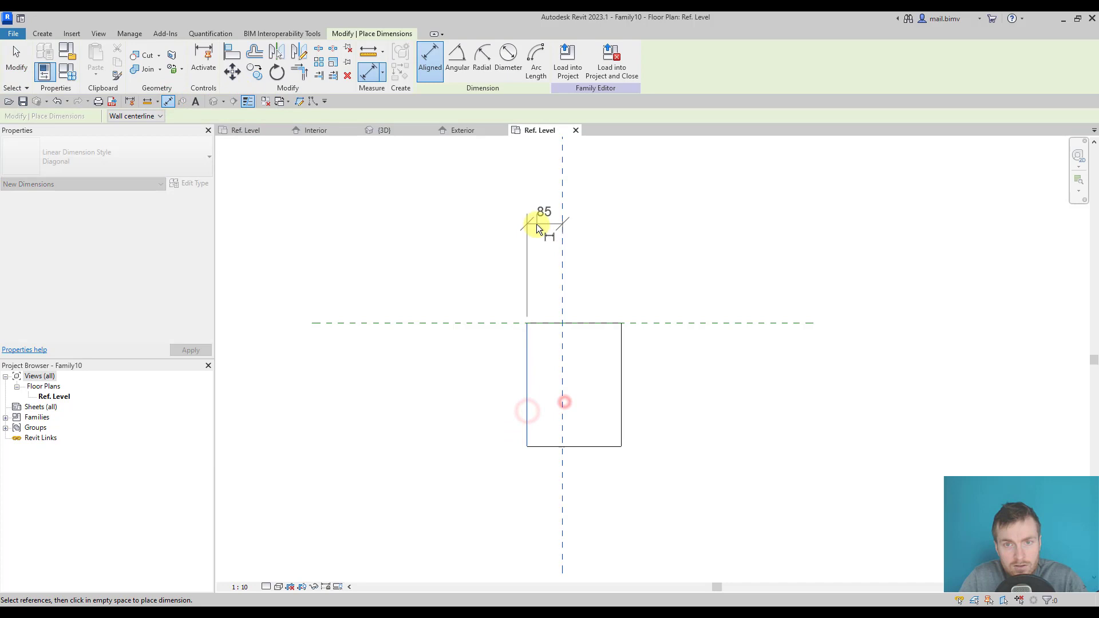
{"action": "left_click", "coordinate": [622, 392]}
{"action": "left_click", "coordinate": [601, 256]}
{"action": "left_click", "coordinate": [563, 203]}
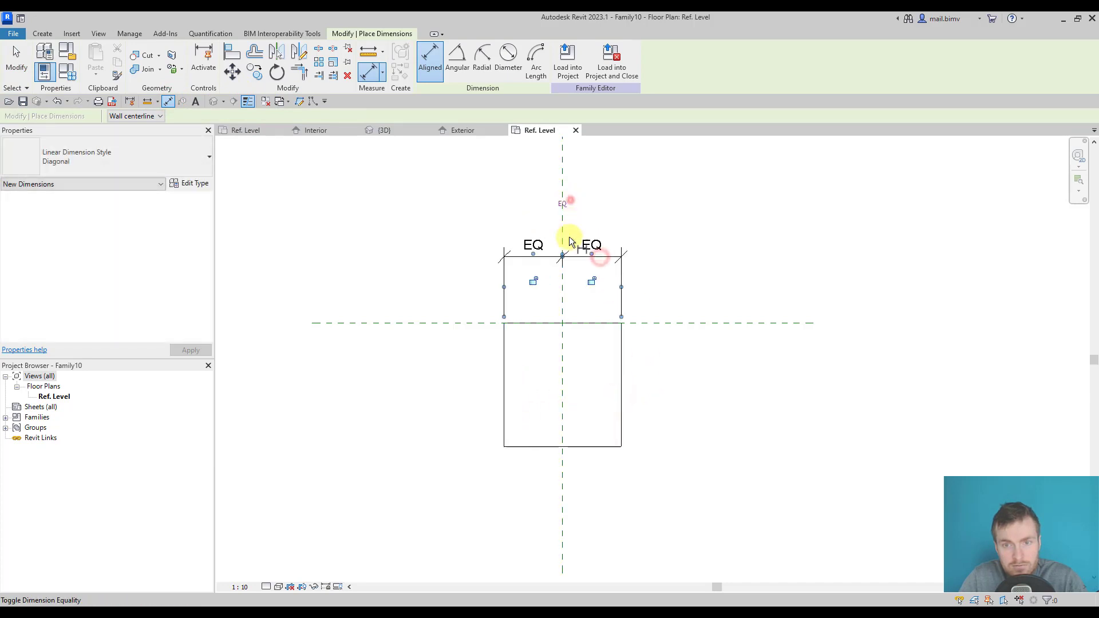
Add aligned dimensions for the rectangle's height and its overall width.
{"action": "left_click", "coordinate": [522, 447]}
{"action": "left_click", "coordinate": [527, 322]}
{"action": "left_click", "coordinate": [447, 375]}
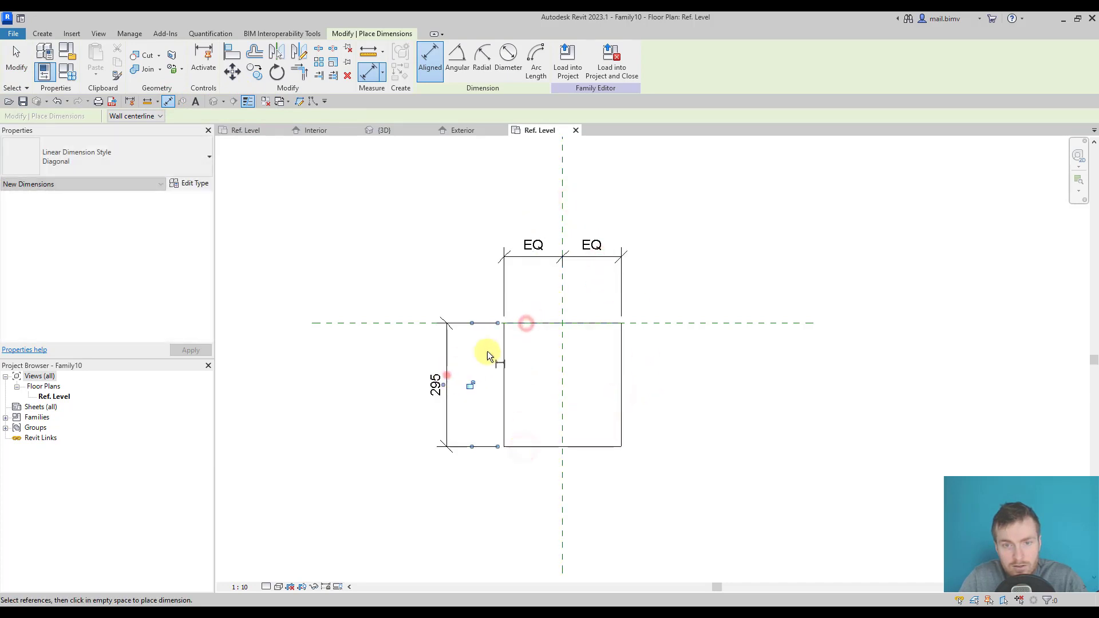
{"action": "left_click", "coordinate": [503, 341]}
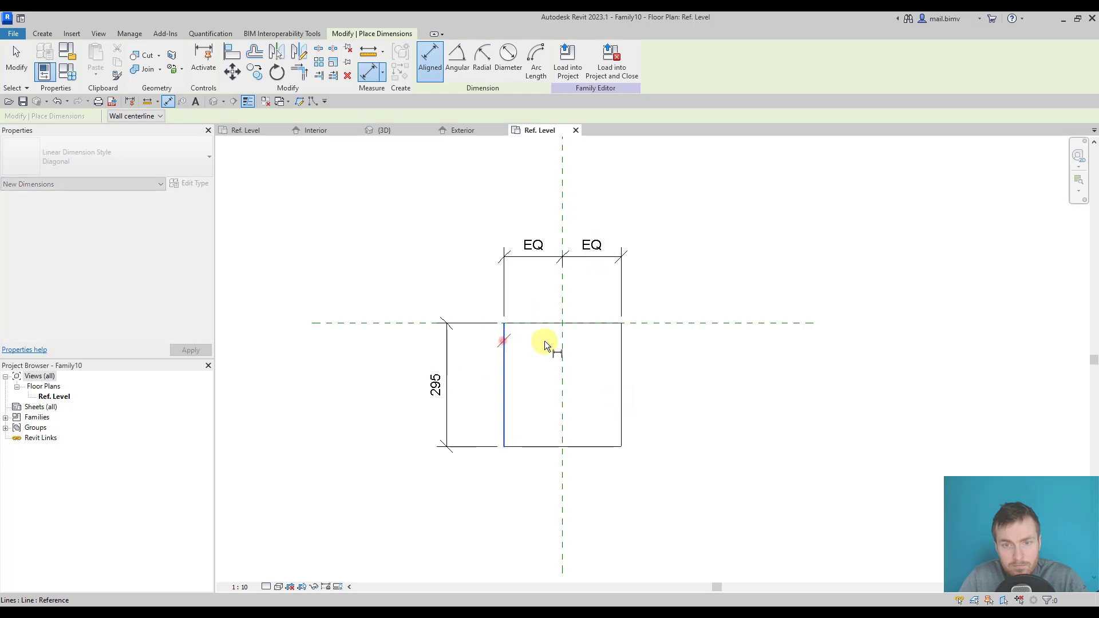
{"action": "left_click", "coordinate": [621, 358]}
{"action": "left_click", "coordinate": [579, 201]}
{"action": "key", "text": "Escape"}
{"action": "key", "text": "Escape"}
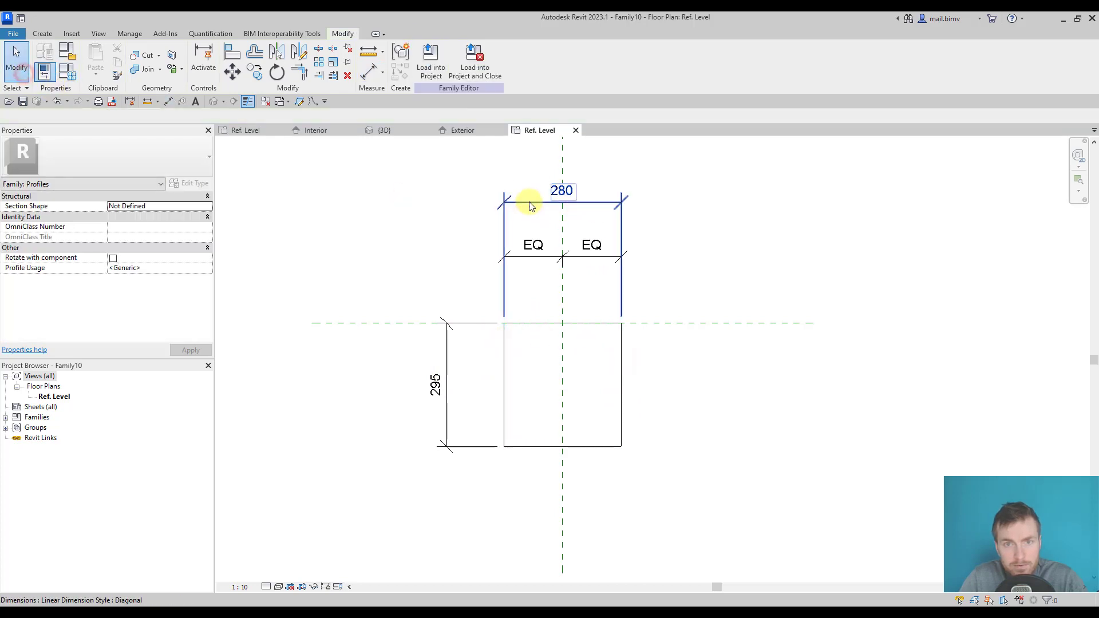
Label the overall width dimension with a new type parameter b and the height dimension with a new type parameter h.
{"action": "left_click", "coordinate": [529, 202]}
{"action": "left_click", "coordinate": [538, 59]}
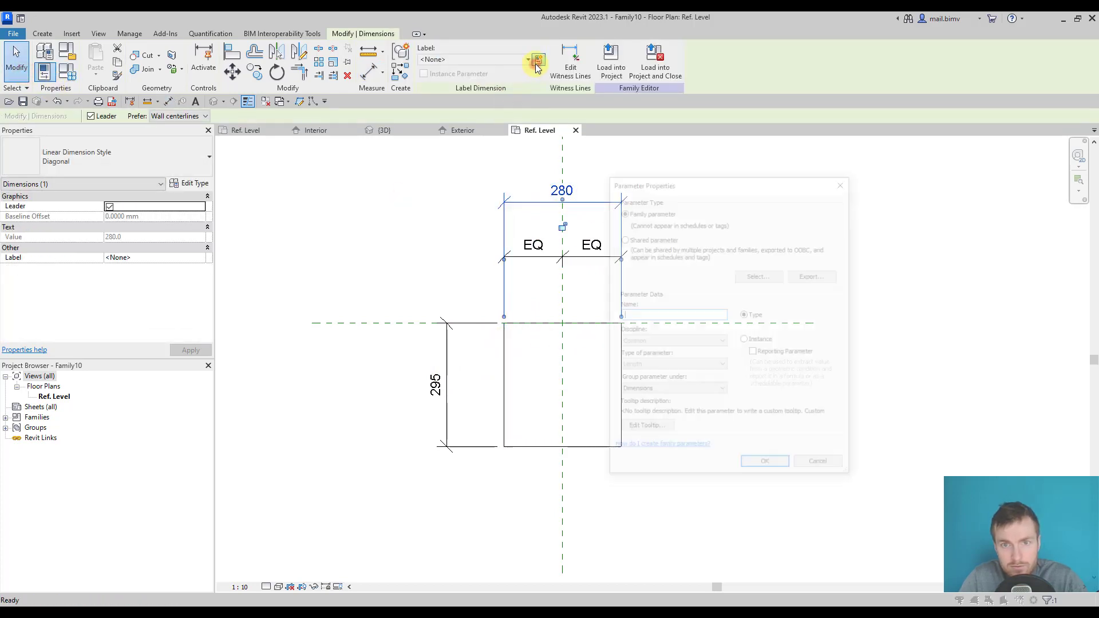
{"action": "left_click", "coordinate": [766, 467]}
{"action": "left_click", "coordinate": [442, 420]}
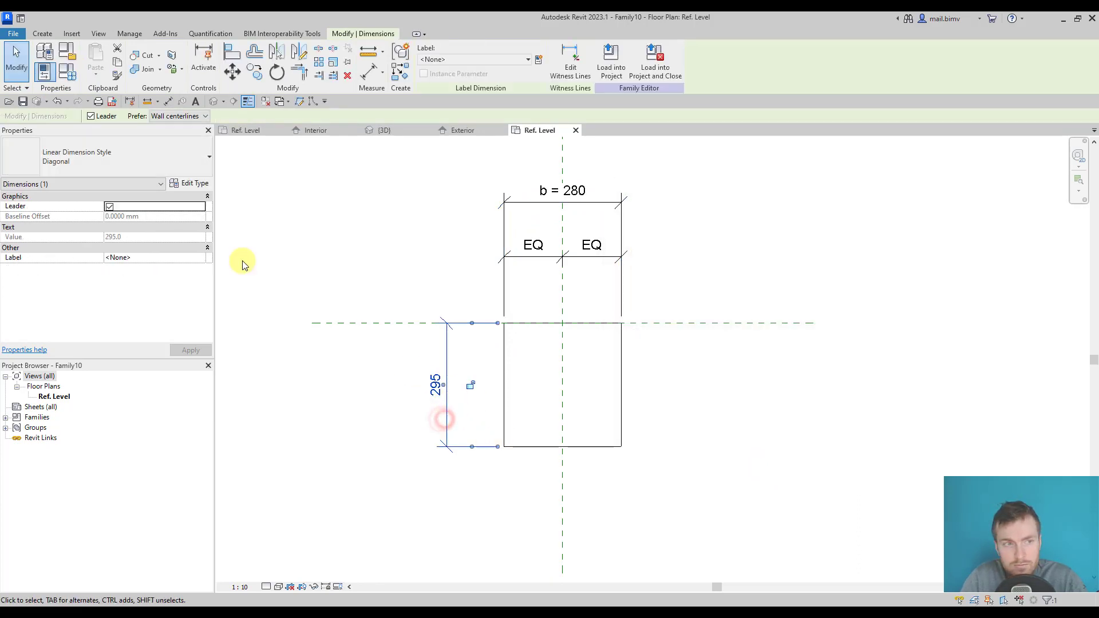
{"action": "left_click", "coordinate": [540, 60]}
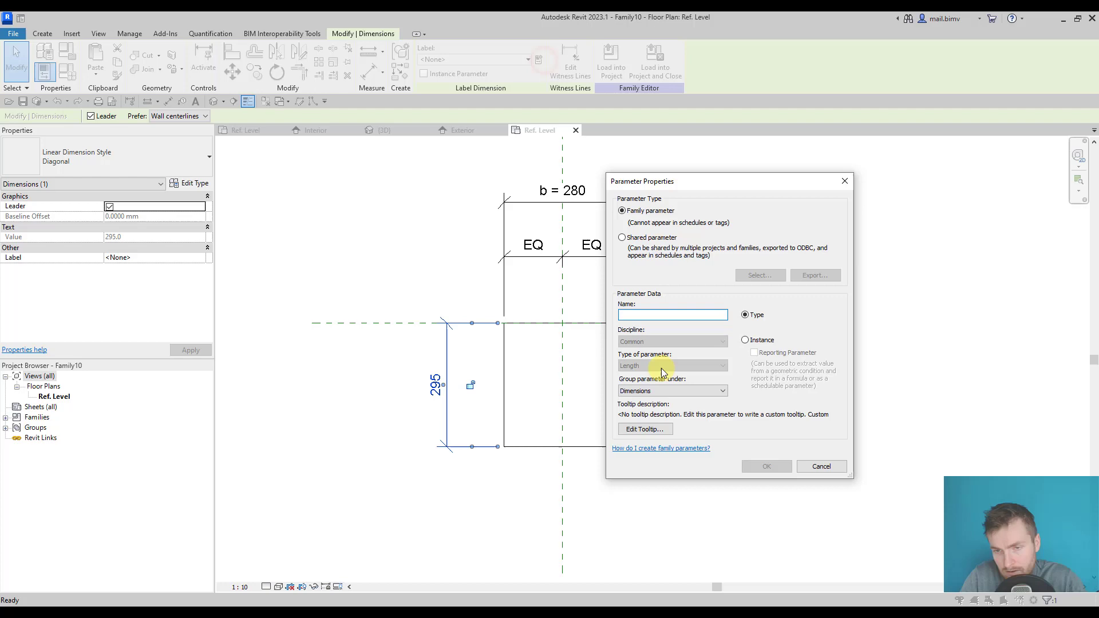
{"action": "left_click", "coordinate": [767, 467]}
{"action": "left_click", "coordinate": [338, 433]}
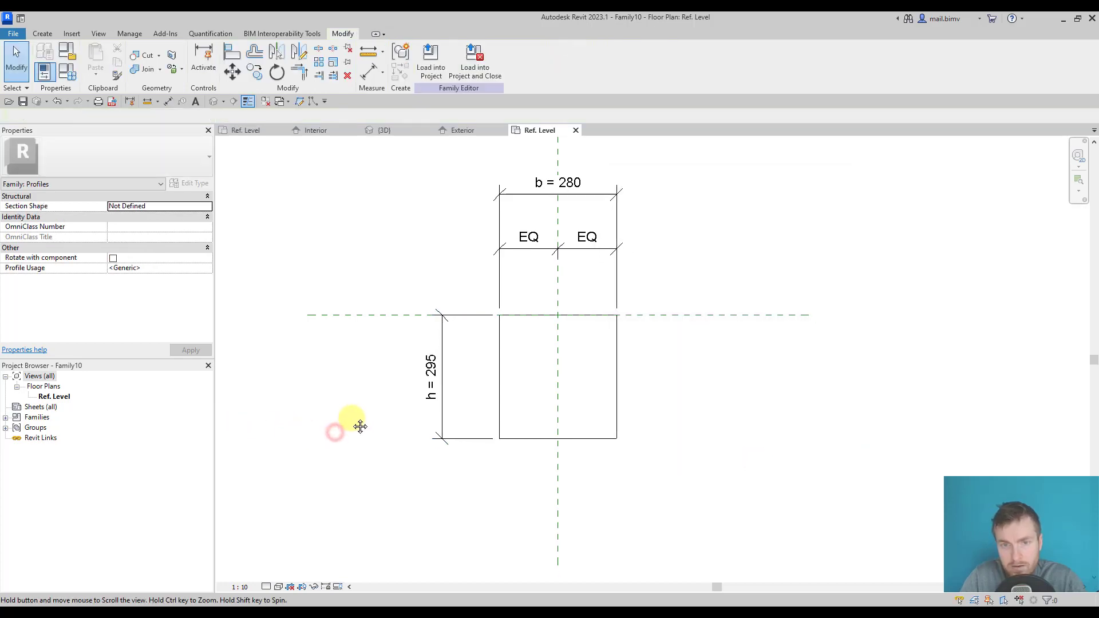
Save the profile family in the Profiles folder as Rectangle profile.rfa, overwriting the existing file.
{"action": "left_click", "coordinate": [12, 34]}
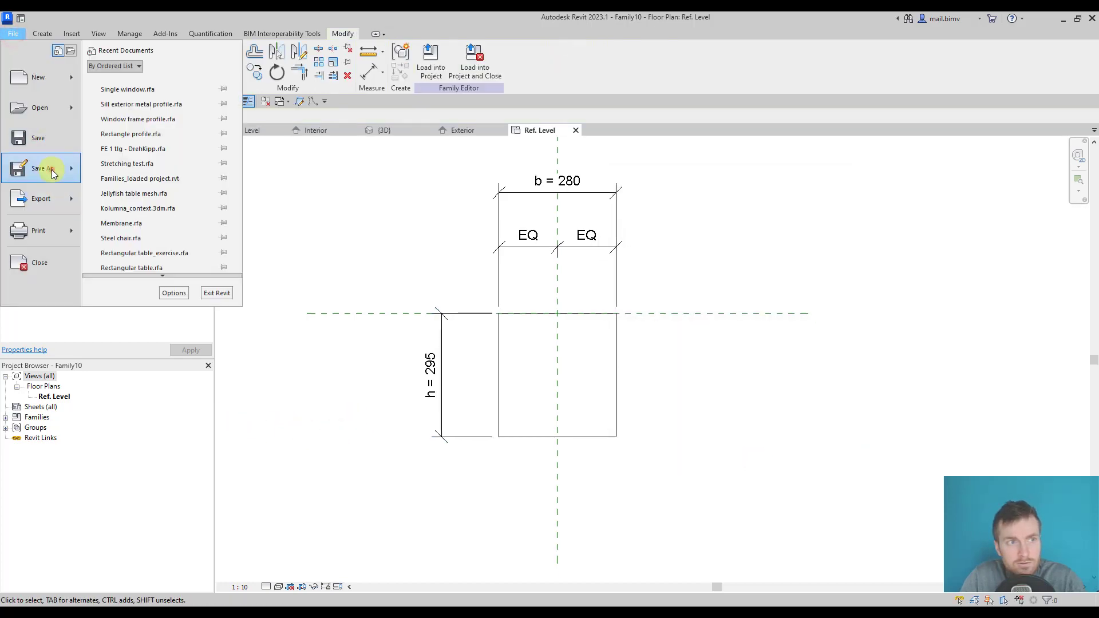
{"action": "mouse_move", "coordinate": [52, 169]}
{"action": "left_click", "coordinate": [131, 160]}
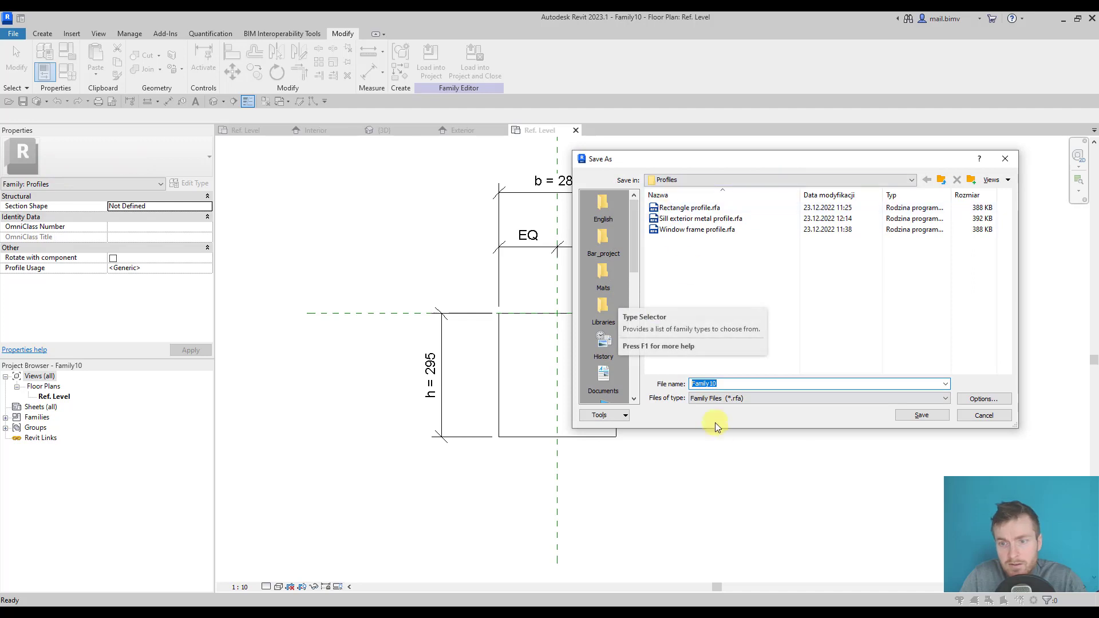
{"action": "left_click", "coordinate": [671, 210]}
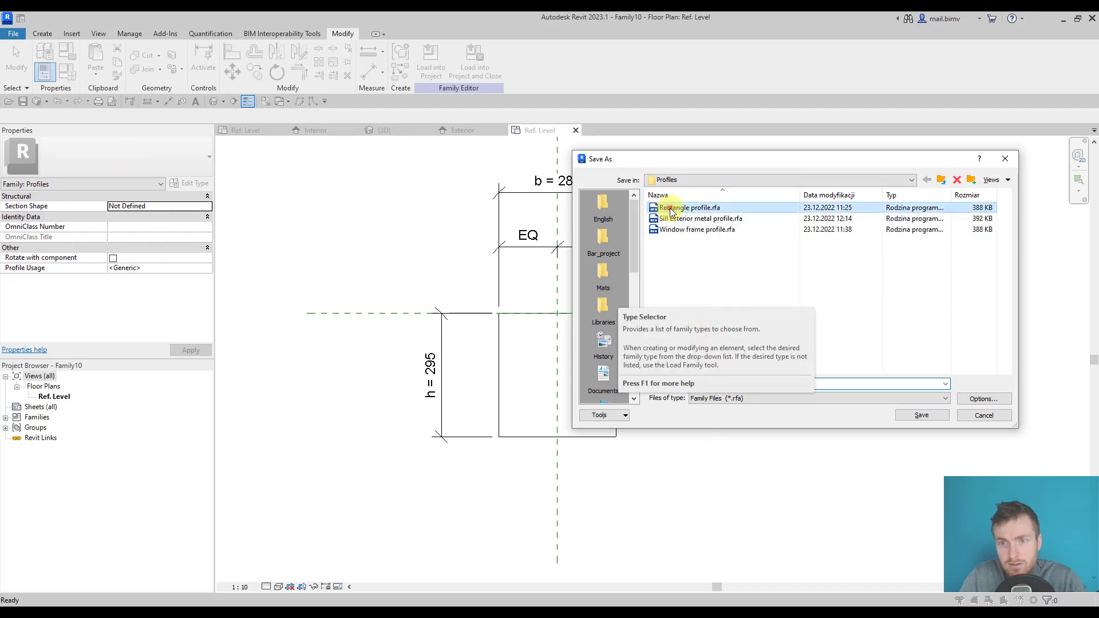
{"action": "left_click", "coordinate": [922, 416]}
{"action": "left_click", "coordinate": [531, 322]}
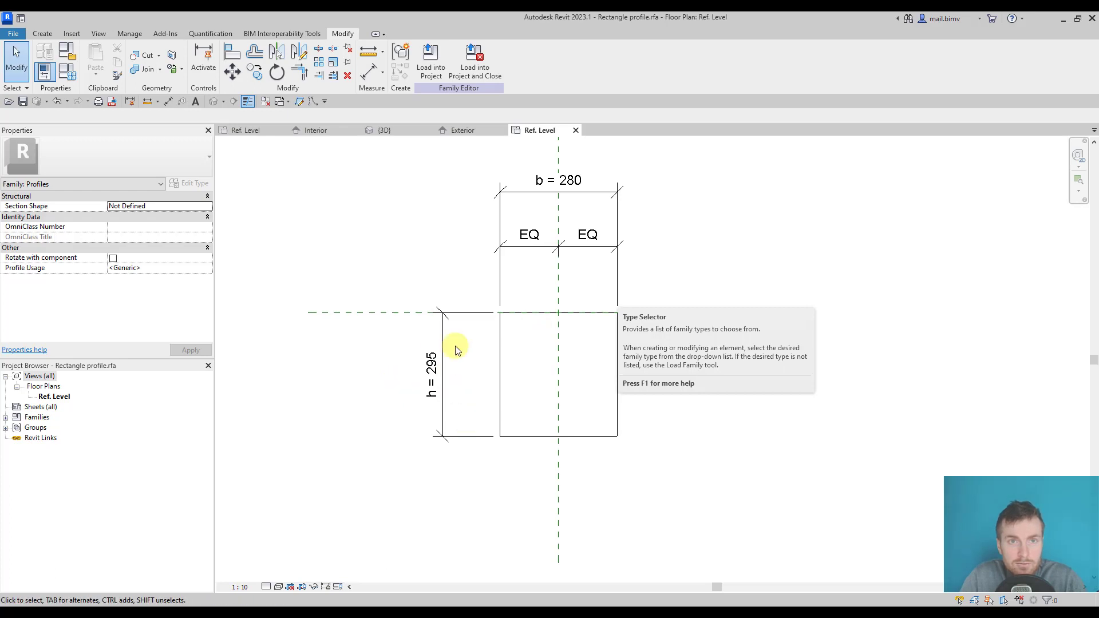
Load the rectangle profile into the Family9 window family.
{"action": "left_click", "coordinate": [432, 80]}
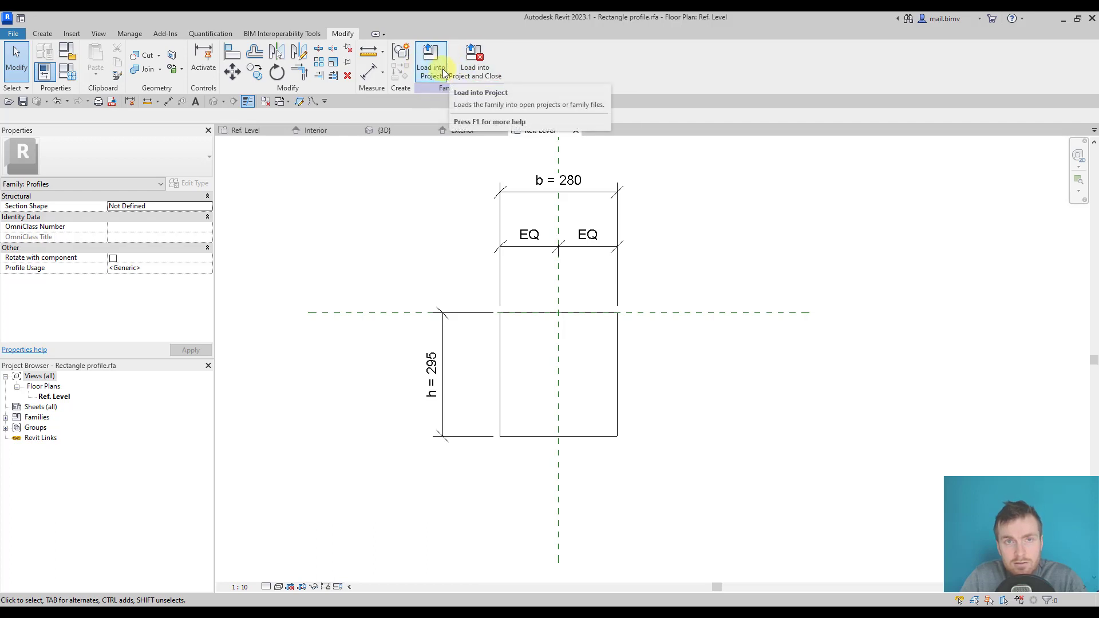
{"action": "left_click", "coordinate": [443, 72]}
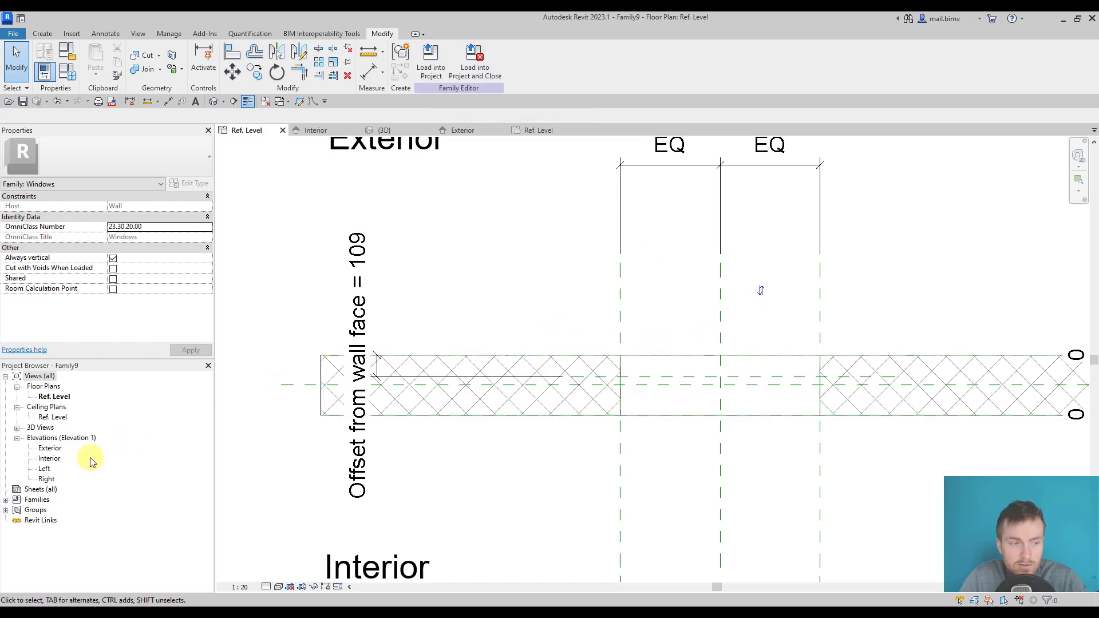
Find the loaded Rectangle profile among the profile families of the window family.
{"action": "left_click", "coordinate": [5, 499]}
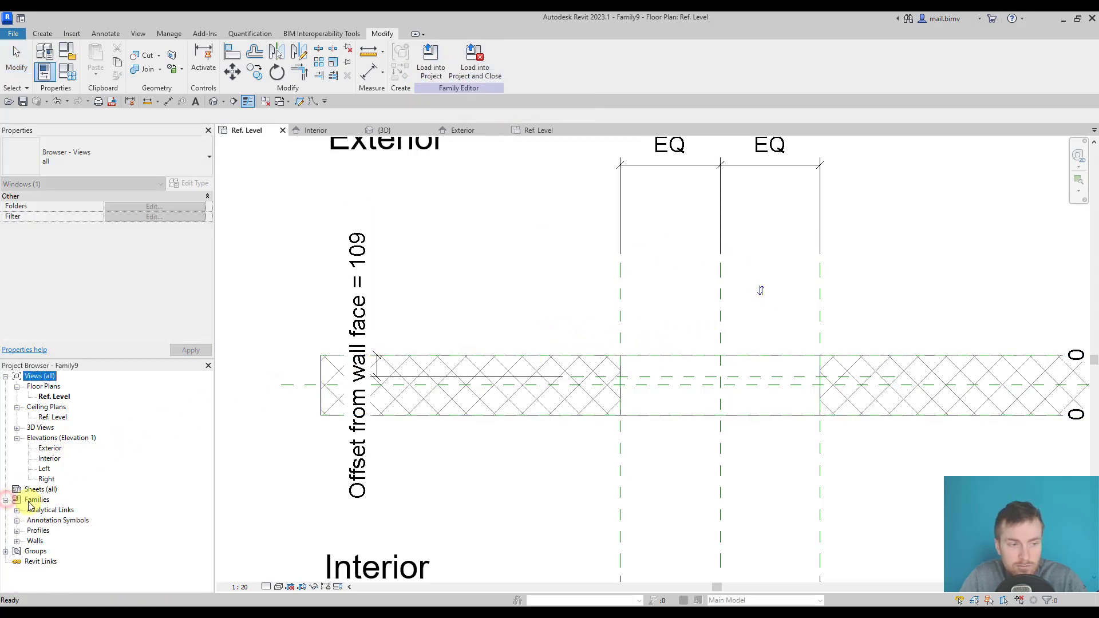
{"action": "left_click", "coordinate": [17, 532]}
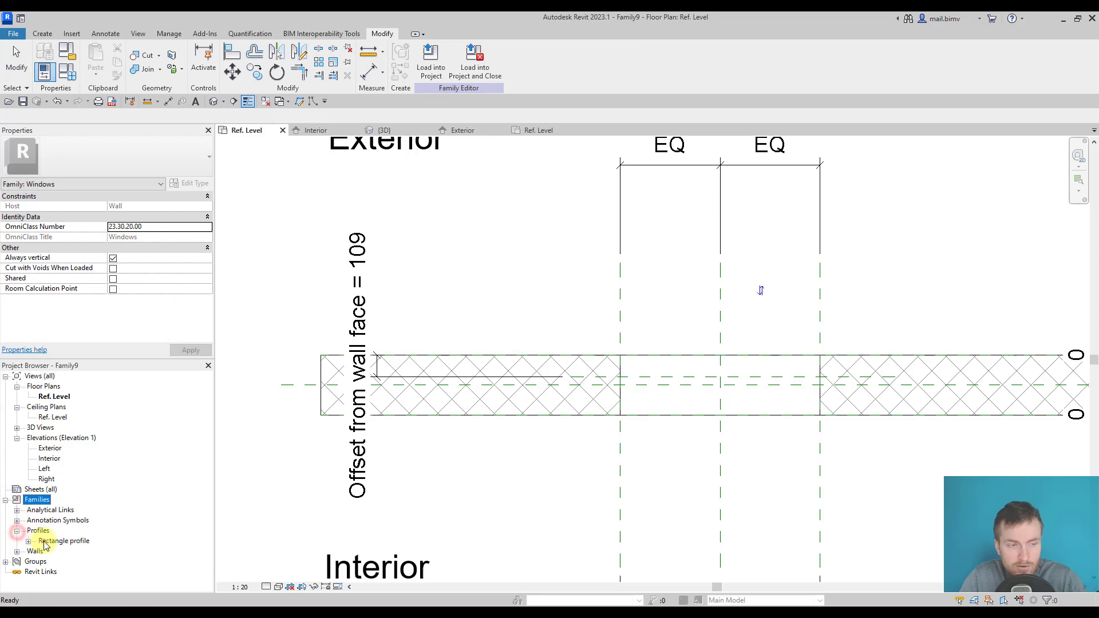
{"action": "left_click", "coordinate": [45, 542]}
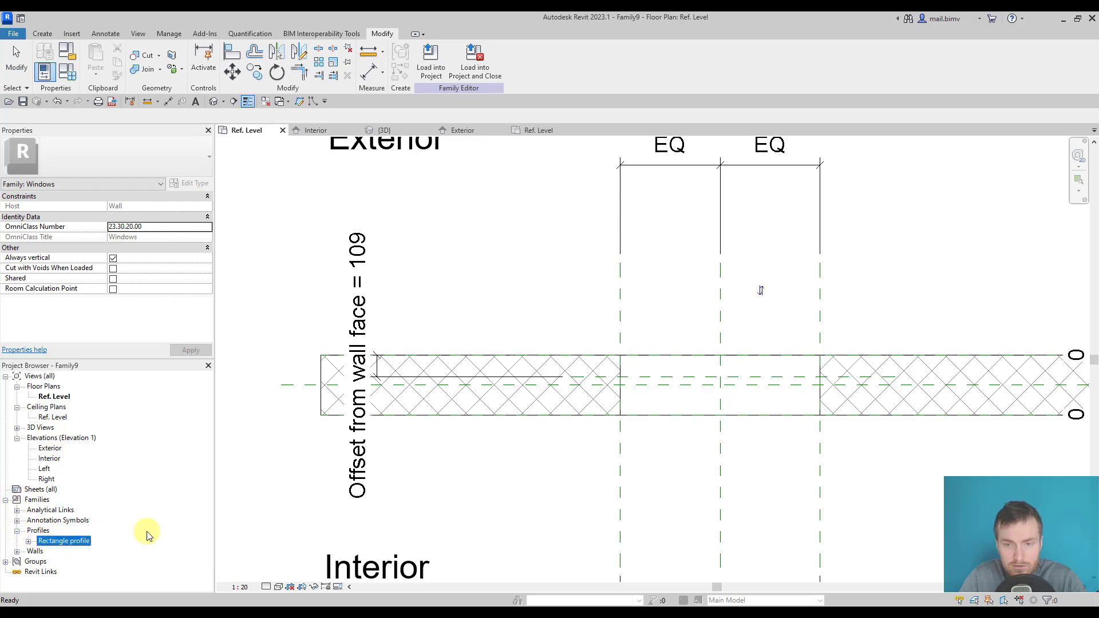
{"action": "middle_click_drag", "start_coordinate": [518, 481], "coordinate": [425, 464]}
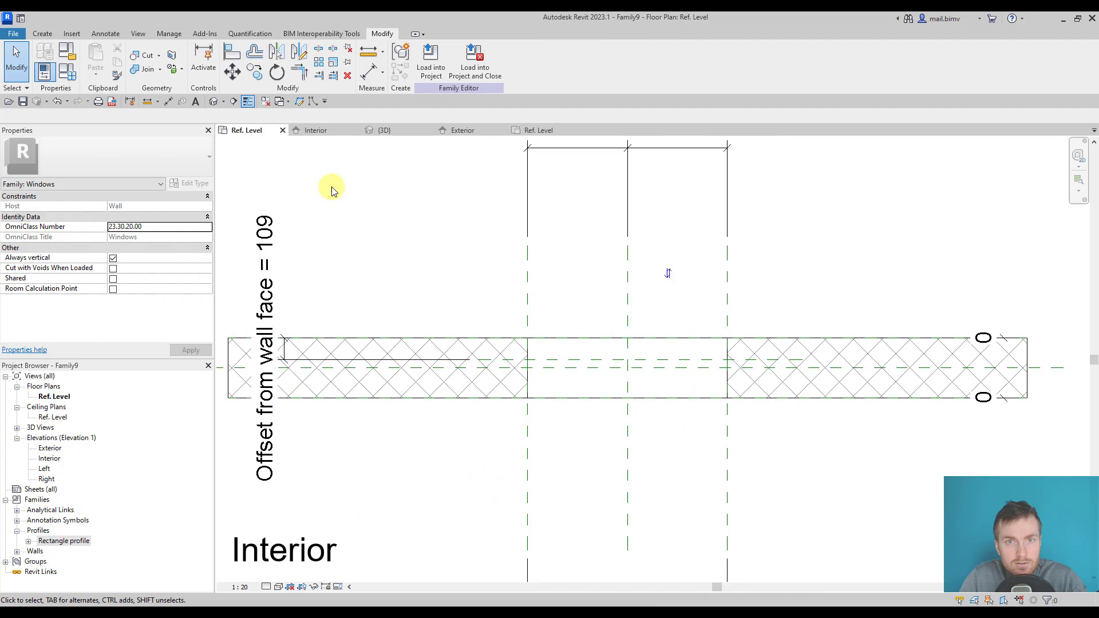
Start a sweep path sketch in the Exterior elevation and set its work plane to Reference Plane : Window offset from wall face.
{"action": "left_click", "coordinate": [461, 130]}
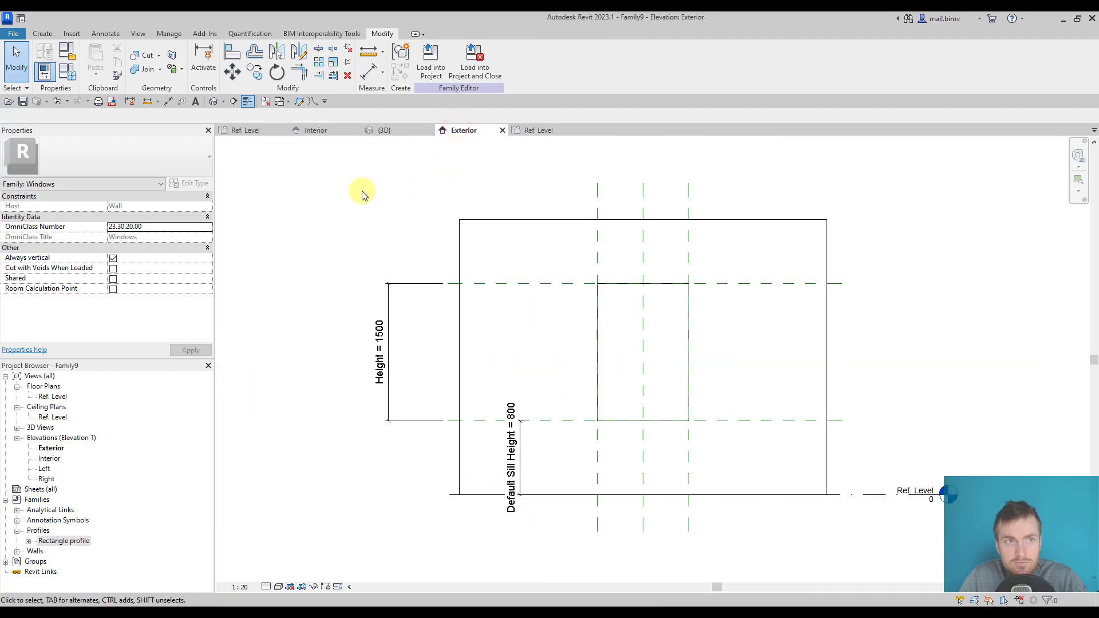
{"action": "left_click", "coordinate": [42, 33]}
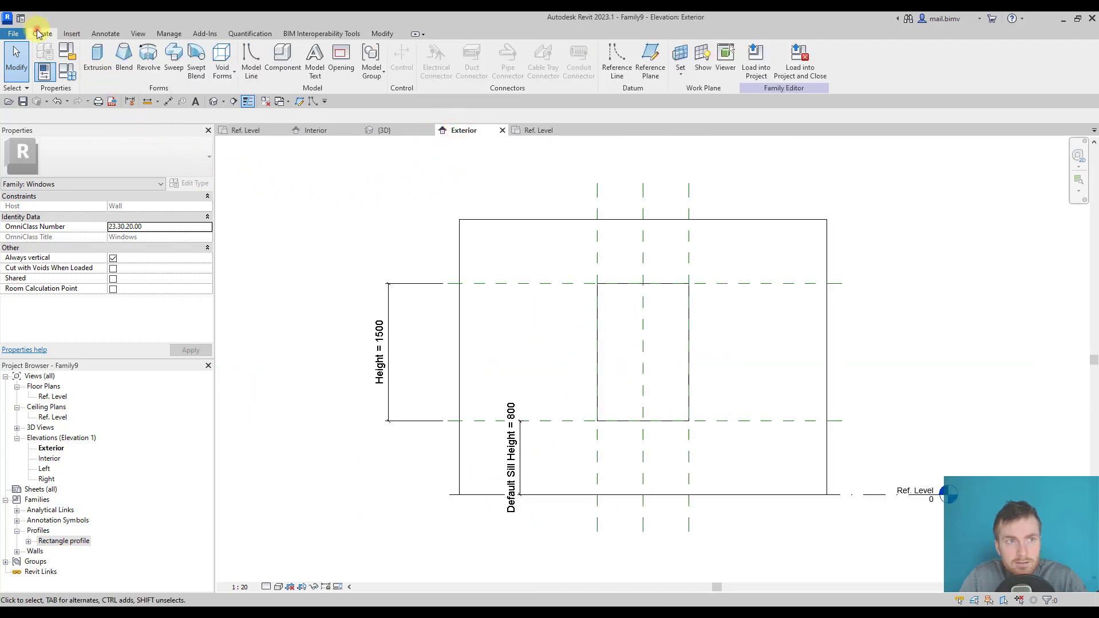
{"action": "left_click", "coordinate": [174, 54]}
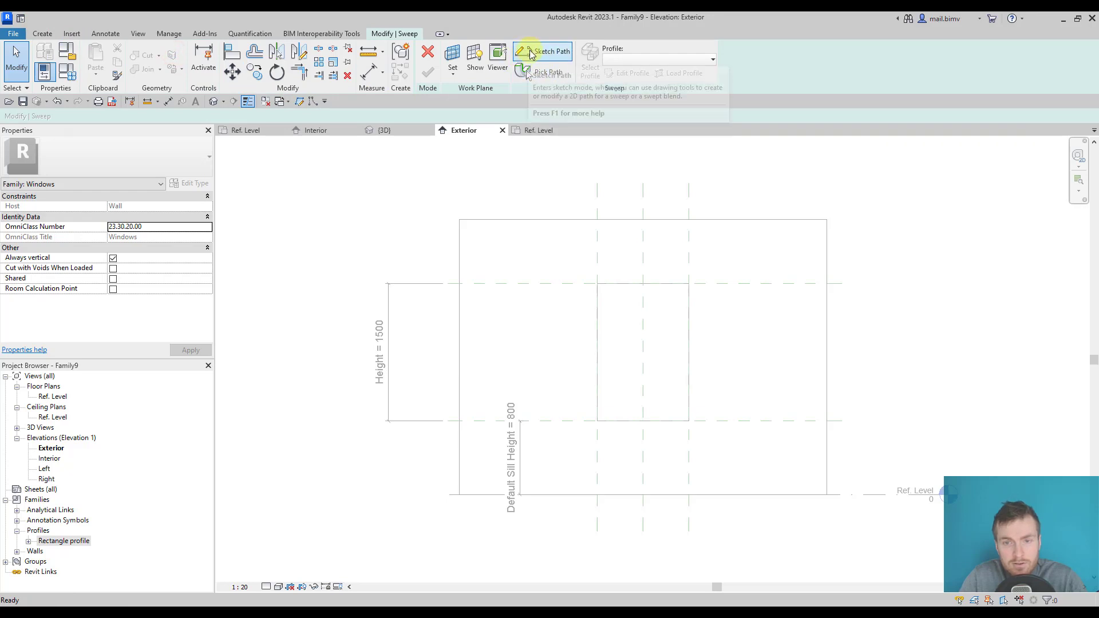
{"action": "left_click", "coordinate": [524, 52]}
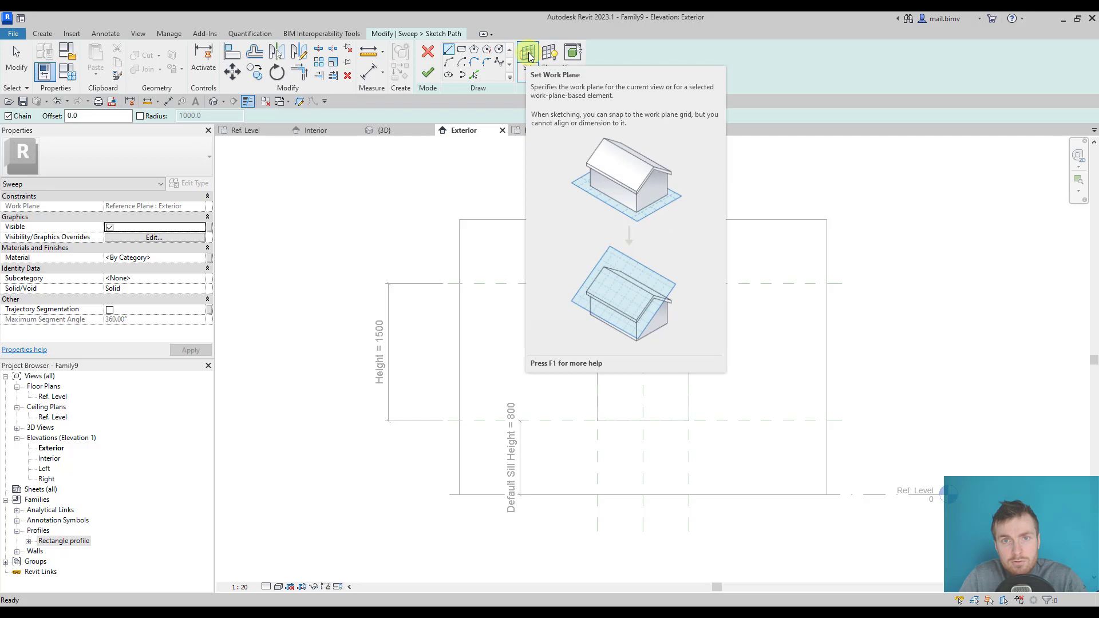
{"action": "left_click", "coordinate": [528, 52]}
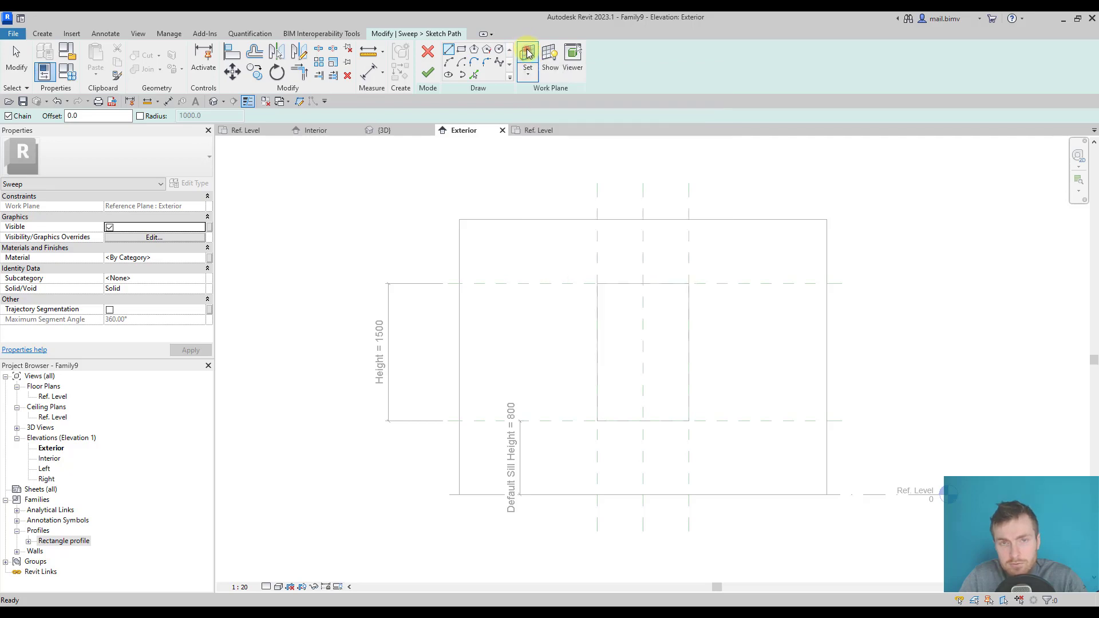
{"action": "left_click", "coordinate": [366, 258]}
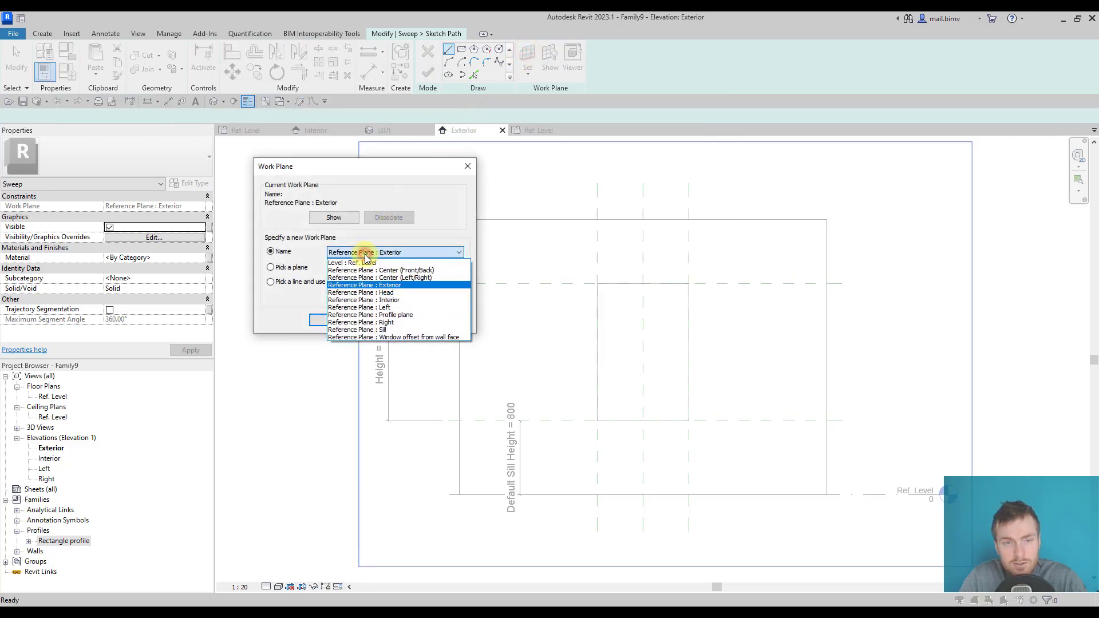
{"action": "left_click", "coordinate": [382, 339]}
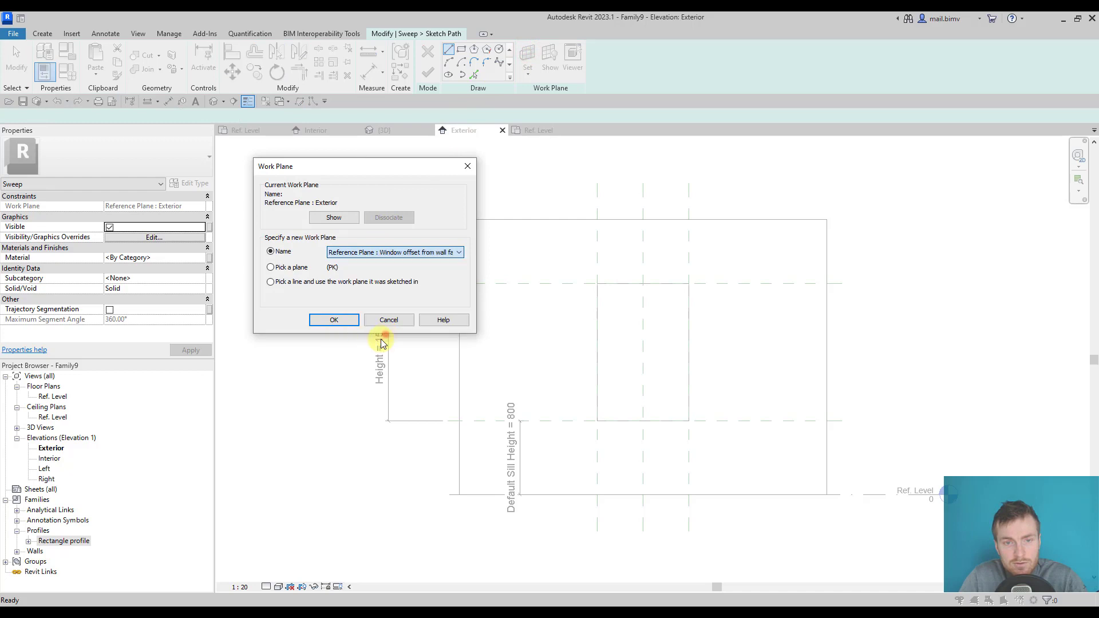
{"action": "left_click", "coordinate": [335, 321]}
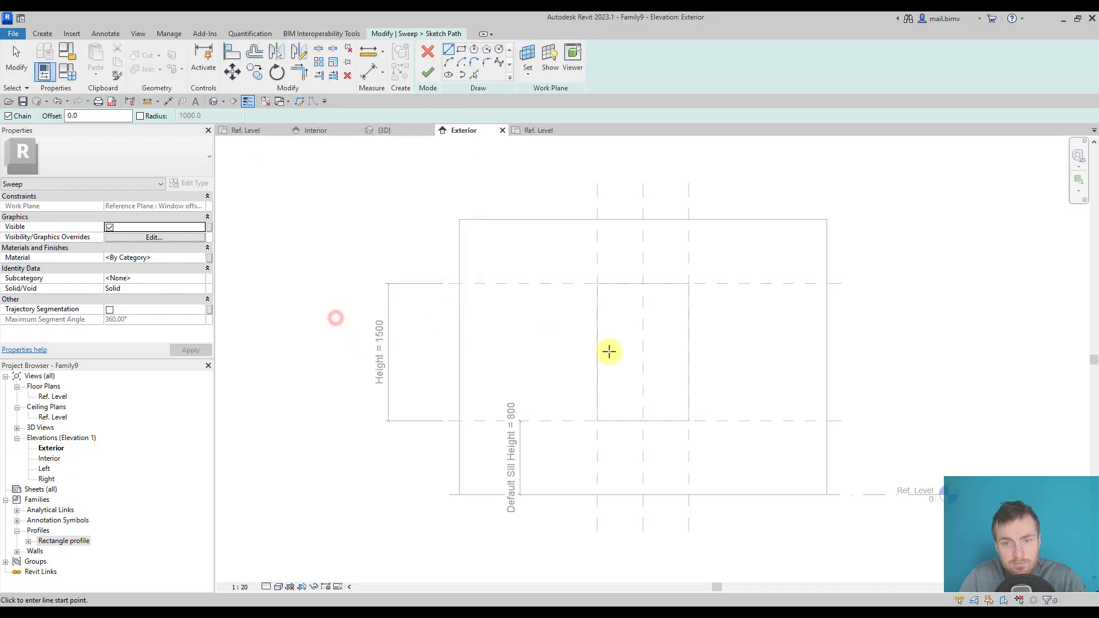
Sketch a rectangular sweep path along the window opening, lock all four sides to the reference planes and finish the path.
{"action": "middle_click_drag", "start_coordinate": [609, 351], "coordinate": [518, 342]}
{"action": "left_click", "coordinate": [462, 51]}
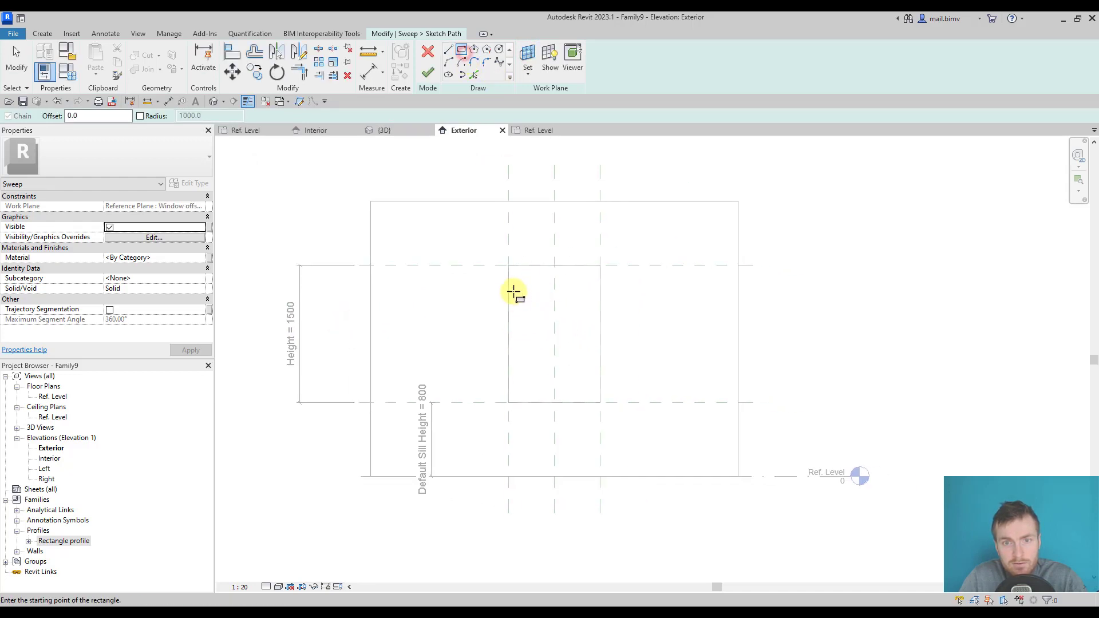
{"action": "left_click", "coordinate": [508, 266]}
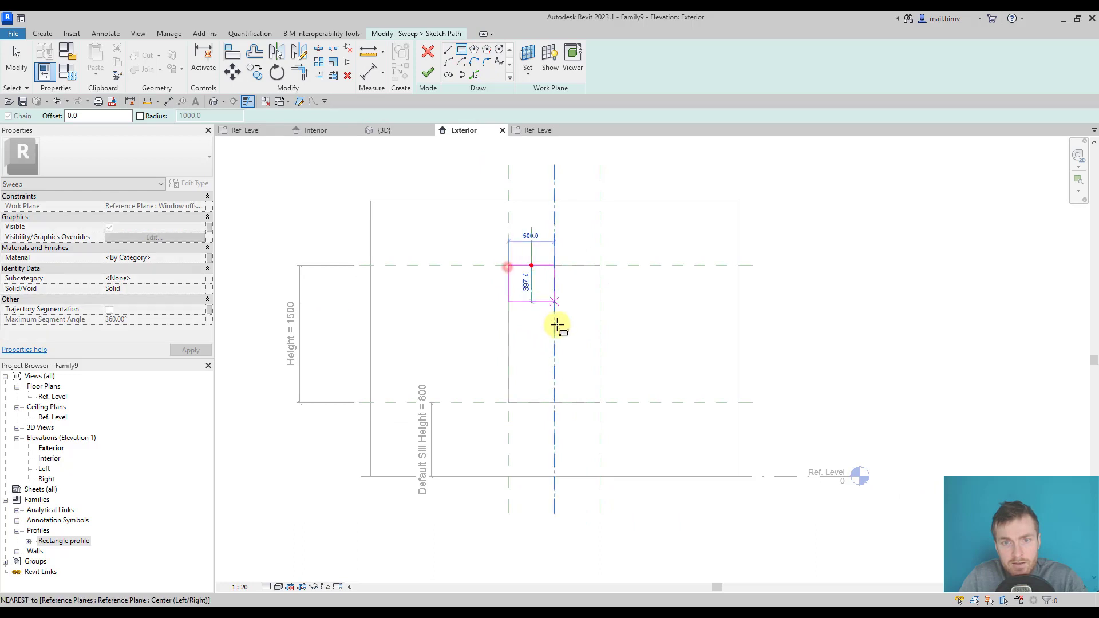
{"action": "left_click", "coordinate": [600, 403]}
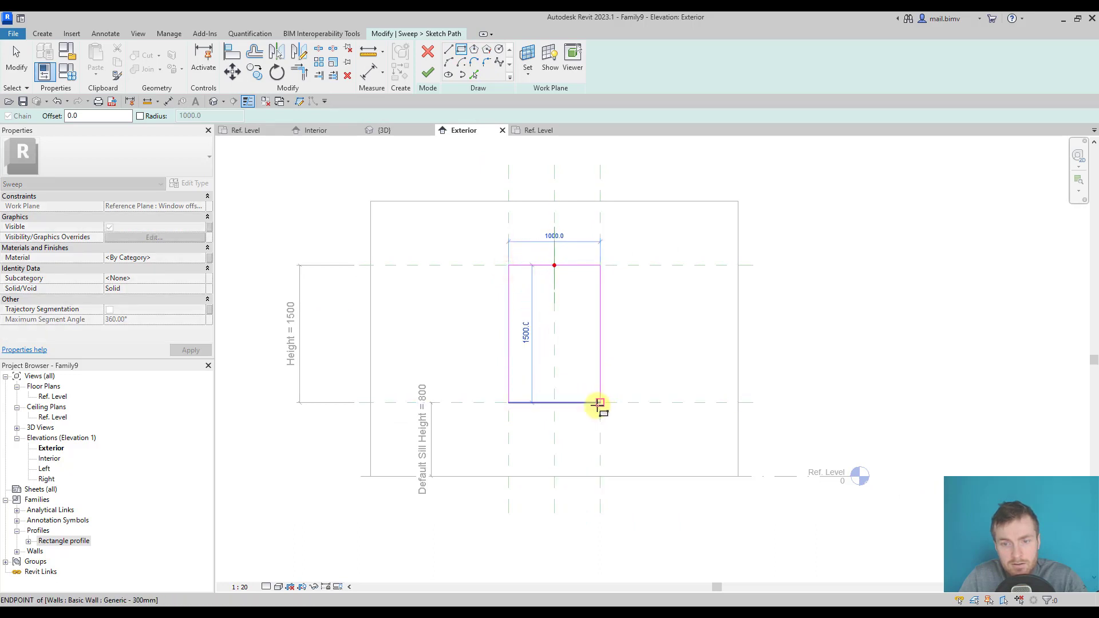
{"action": "left_click", "coordinate": [575, 383]}
{"action": "left_click", "coordinate": [529, 354]}
{"action": "left_click", "coordinate": [534, 285]}
{"action": "left_click", "coordinate": [579, 321]}
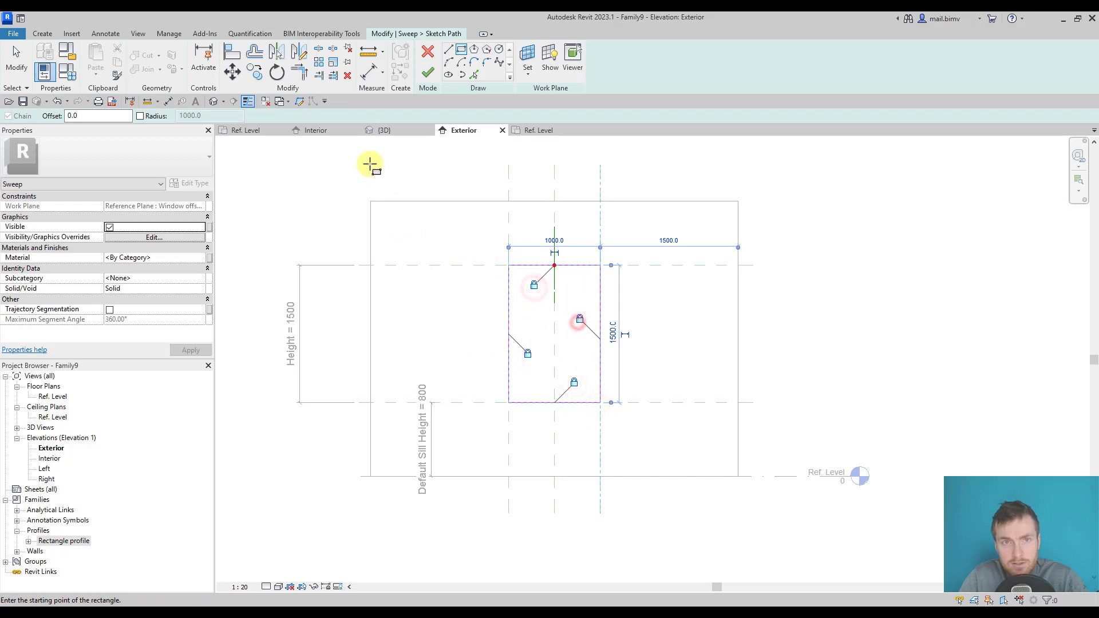
{"action": "left_click", "coordinate": [430, 76]}
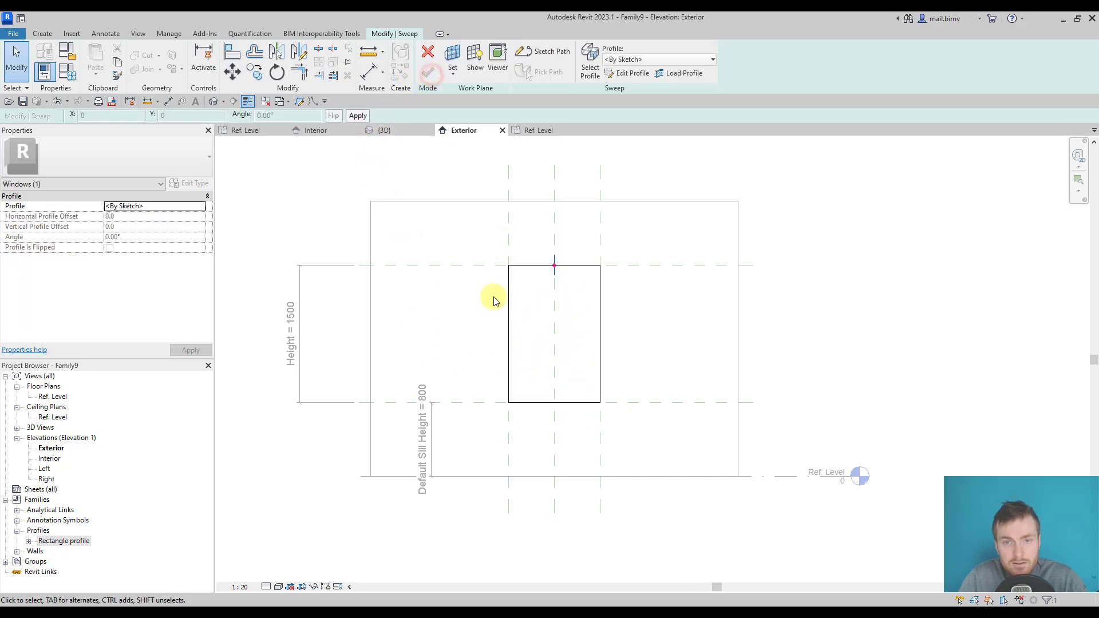
Check the position of the sweep path in the 3D view, the Ref. Level plan and the Exterior elevation.
{"action": "left_click", "coordinate": [211, 105]}
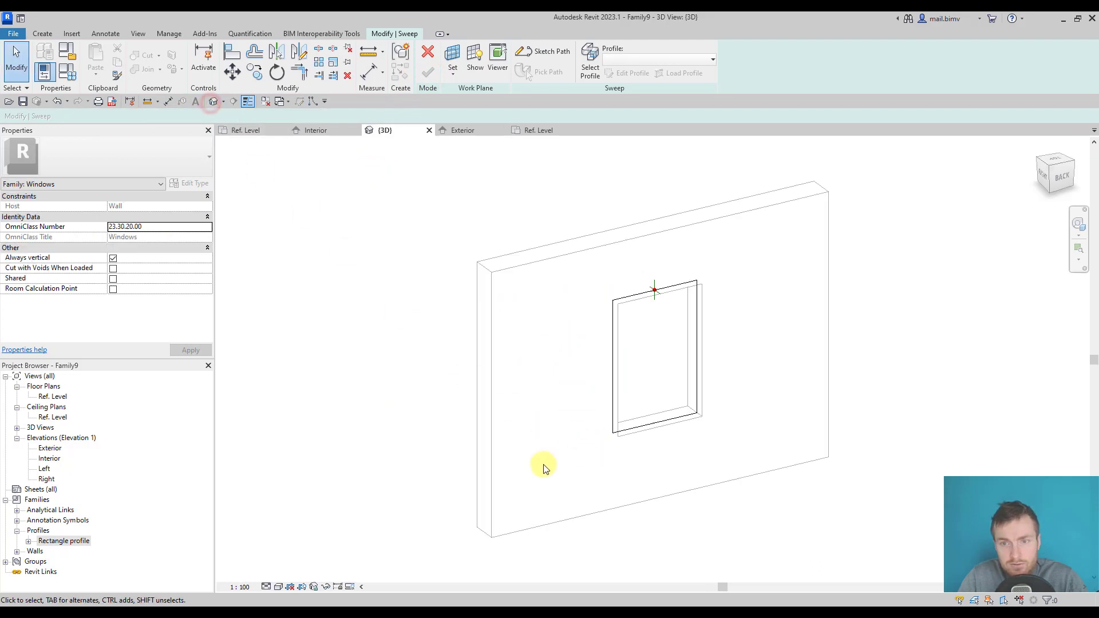
{"action": "middle_click_drag", "start_coordinate": [545, 466], "coordinate": [671, 447], "text": "shift"}
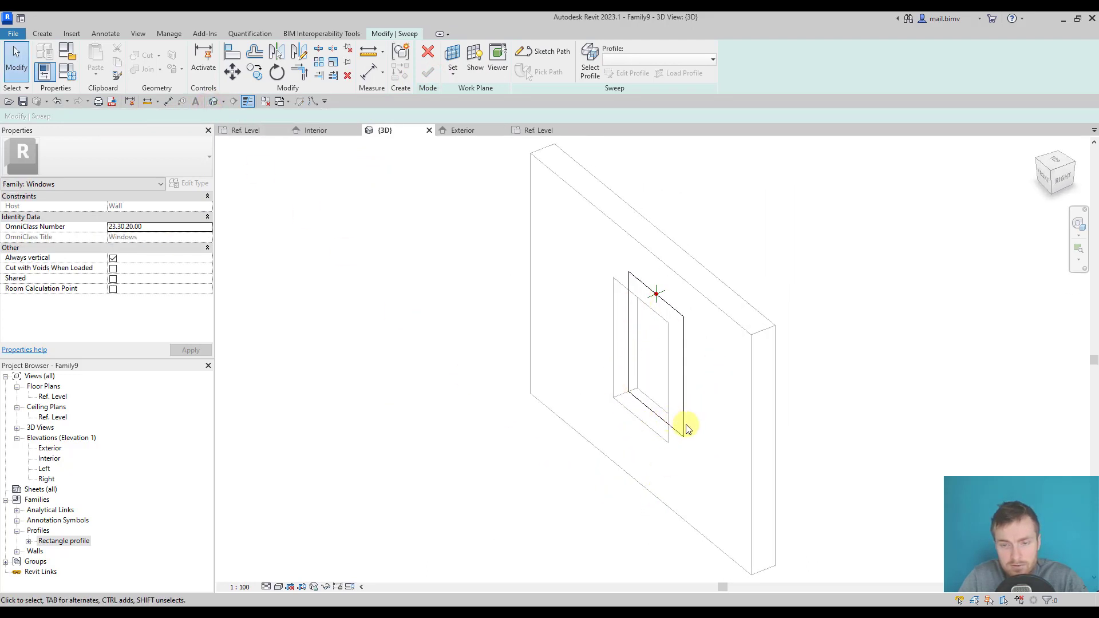
{"action": "double_click", "coordinate": [53, 396]}
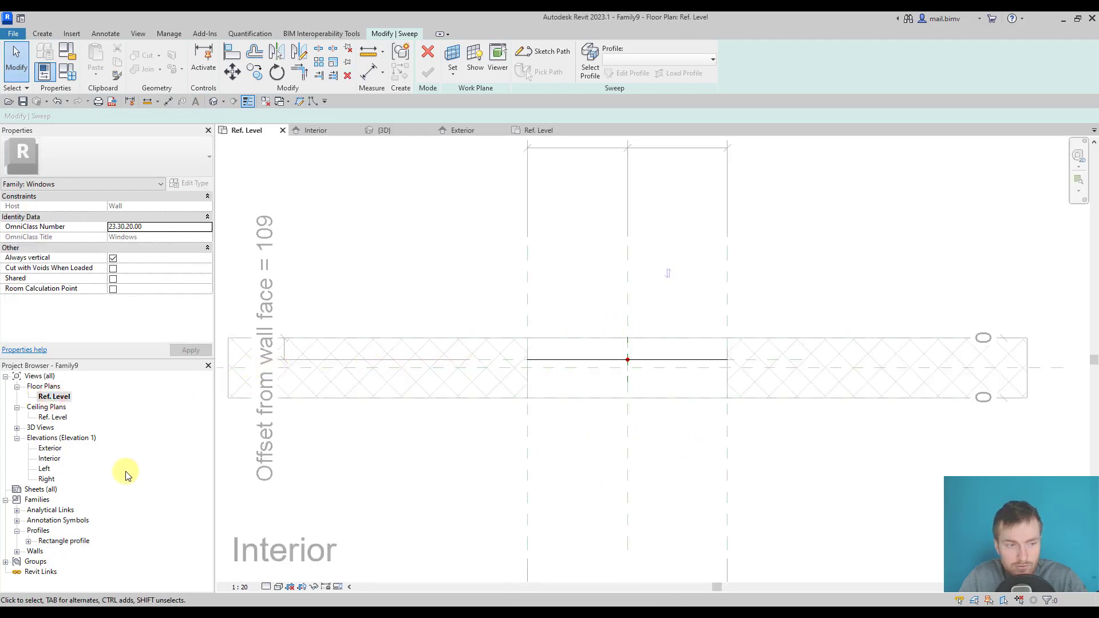
{"action": "double_click", "coordinate": [48, 449]}
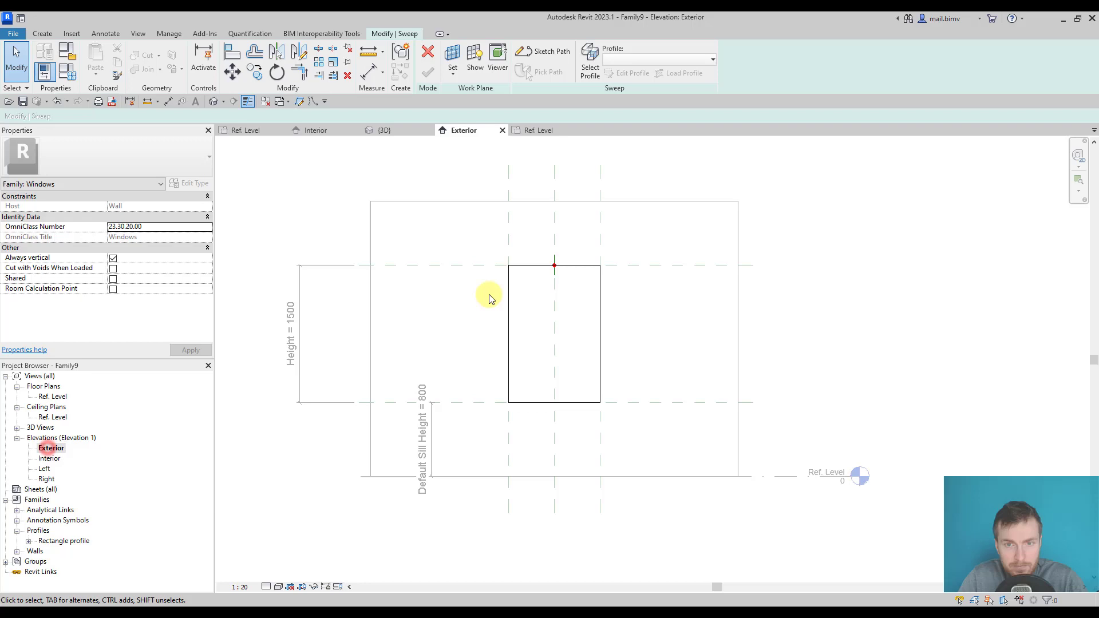
Assign the loaded Rectangle profile to the sweep while viewing the path from the Left elevation.
{"action": "double_click", "coordinate": [45, 468]}
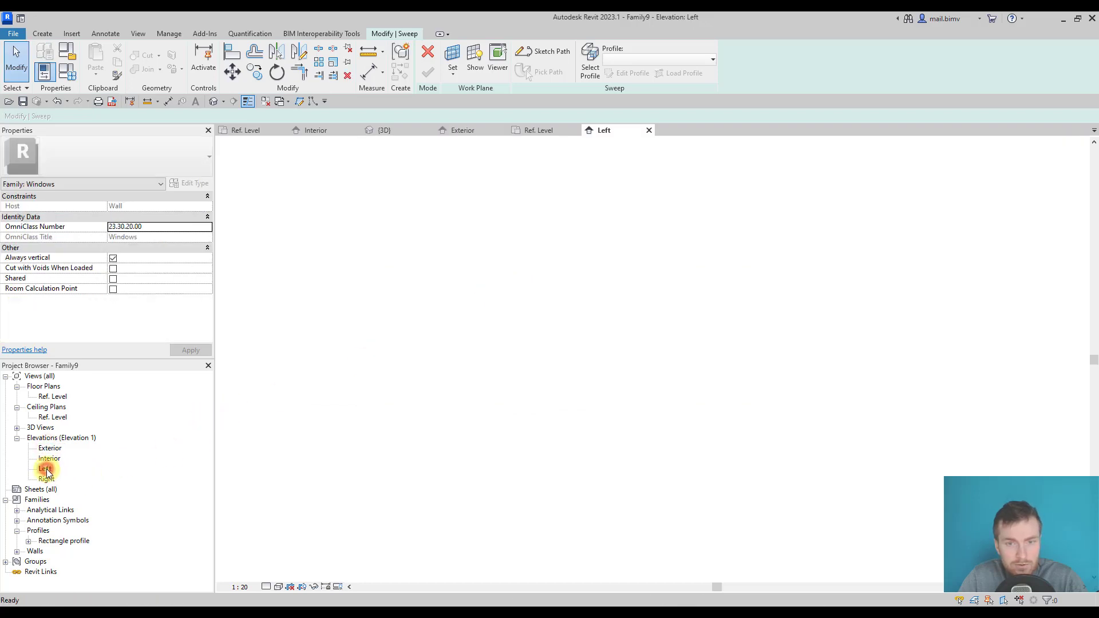
{"action": "scroll", "coordinate": [614, 298], "scroll_direction": "up", "scroll_amount": 3}
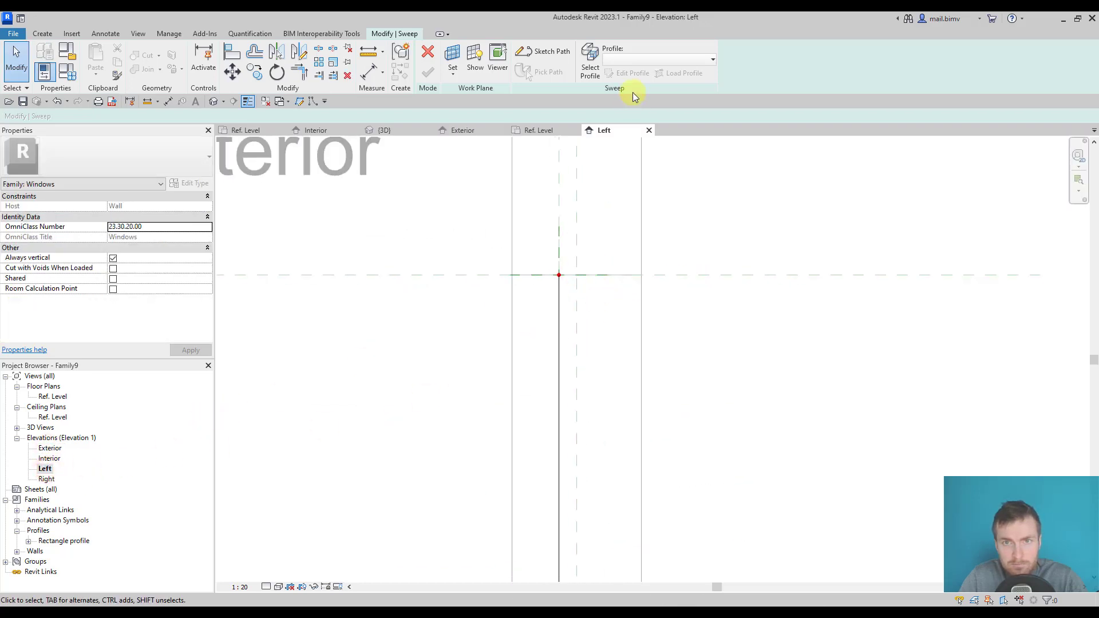
{"action": "left_click", "coordinate": [643, 60]}
{"action": "left_click", "coordinate": [624, 60]}
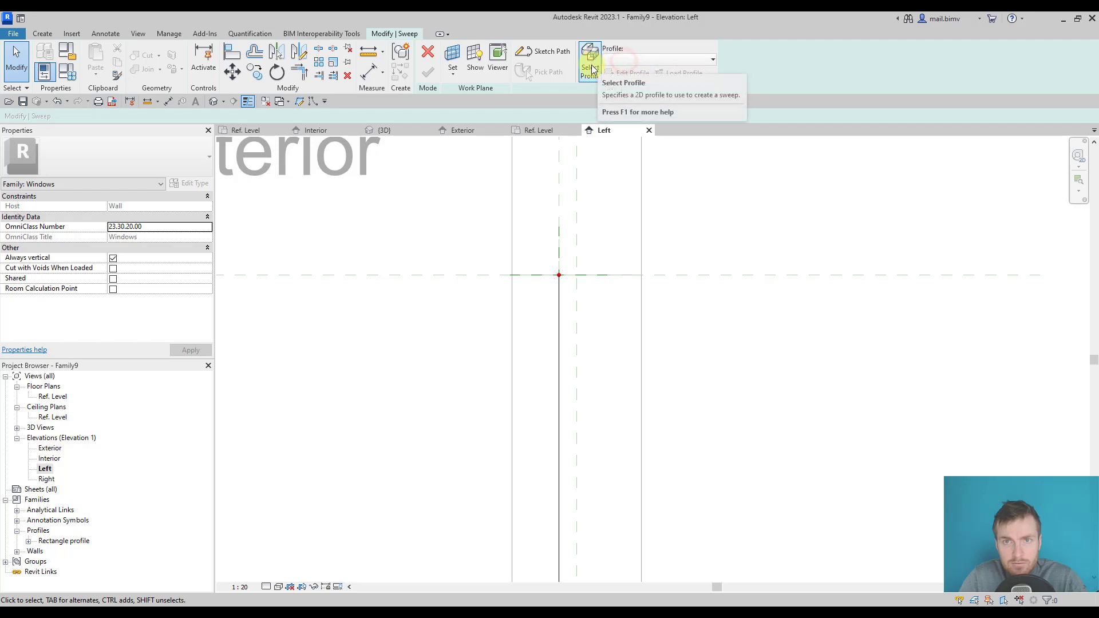
{"action": "left_click", "coordinate": [584, 72]}
{"action": "left_click", "coordinate": [630, 60]}
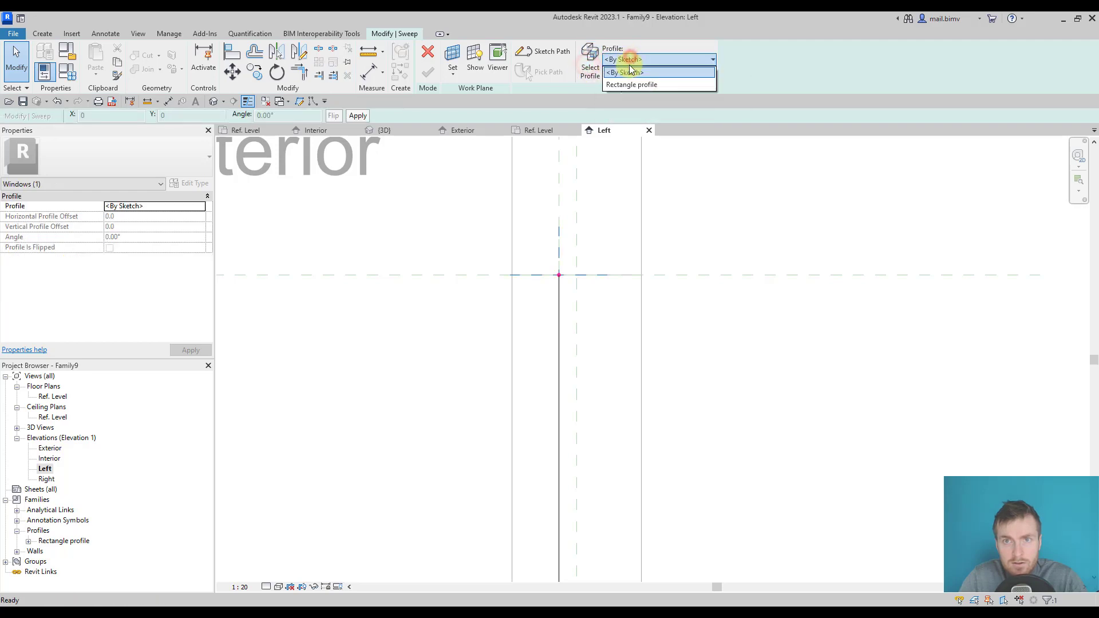
{"action": "left_click", "coordinate": [628, 86]}
{"action": "scroll", "coordinate": [547, 321], "scroll_direction": "up", "scroll_amount": 2}
{"action": "scroll", "coordinate": [555, 329], "scroll_direction": "down", "scroll_amount": 2}
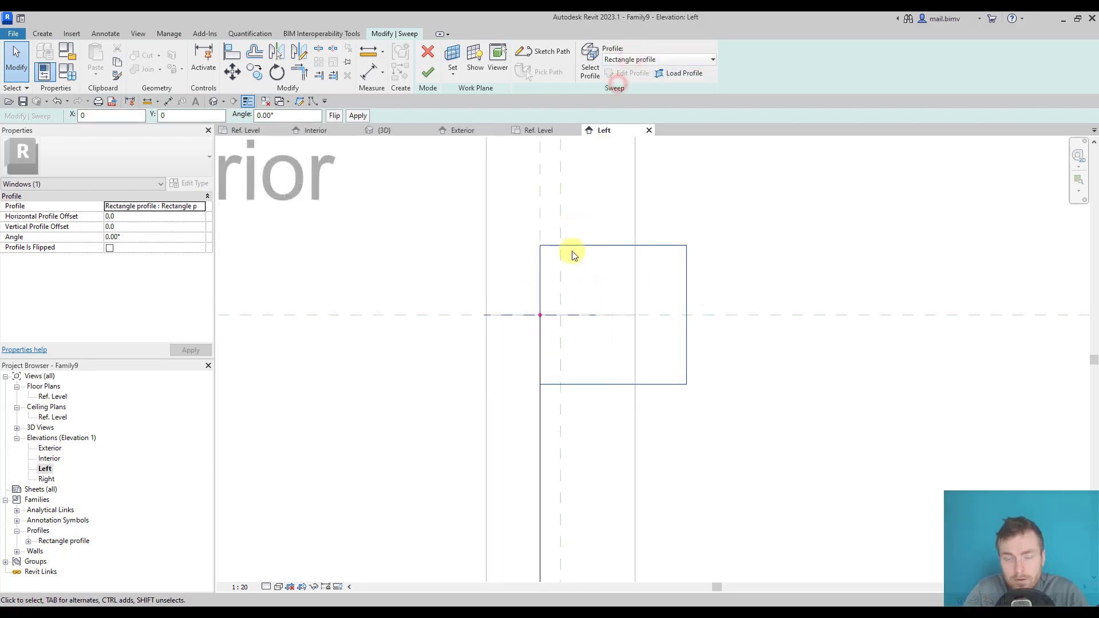
{"action": "scroll", "coordinate": [559, 284], "scroll_direction": "down", "scroll_amount": 1}
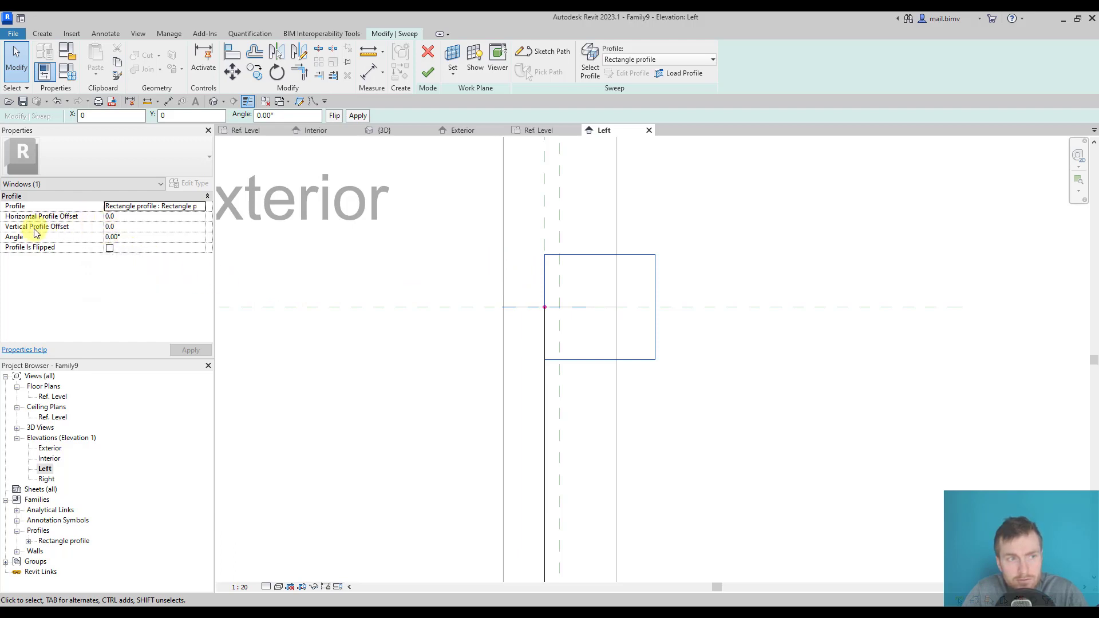
Rotate the sweep profile to point into the opening, trying an angle of 90° and then setting it to -90°.
{"action": "left_click", "coordinate": [135, 239]}
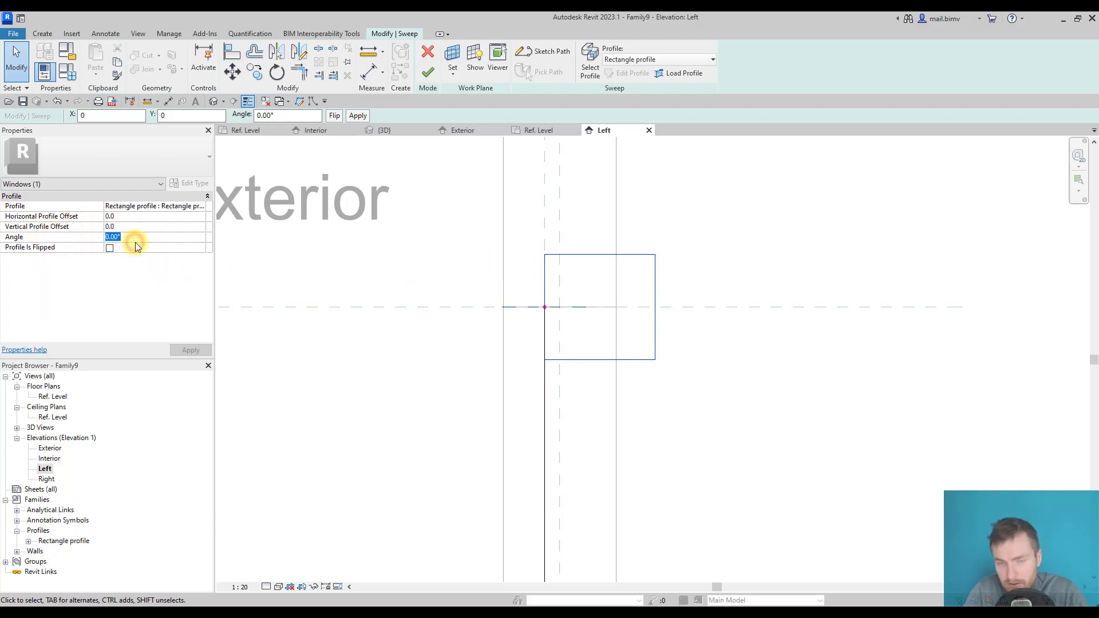
{"action": "type", "text": "90"}
{"action": "key", "text": "Return"}
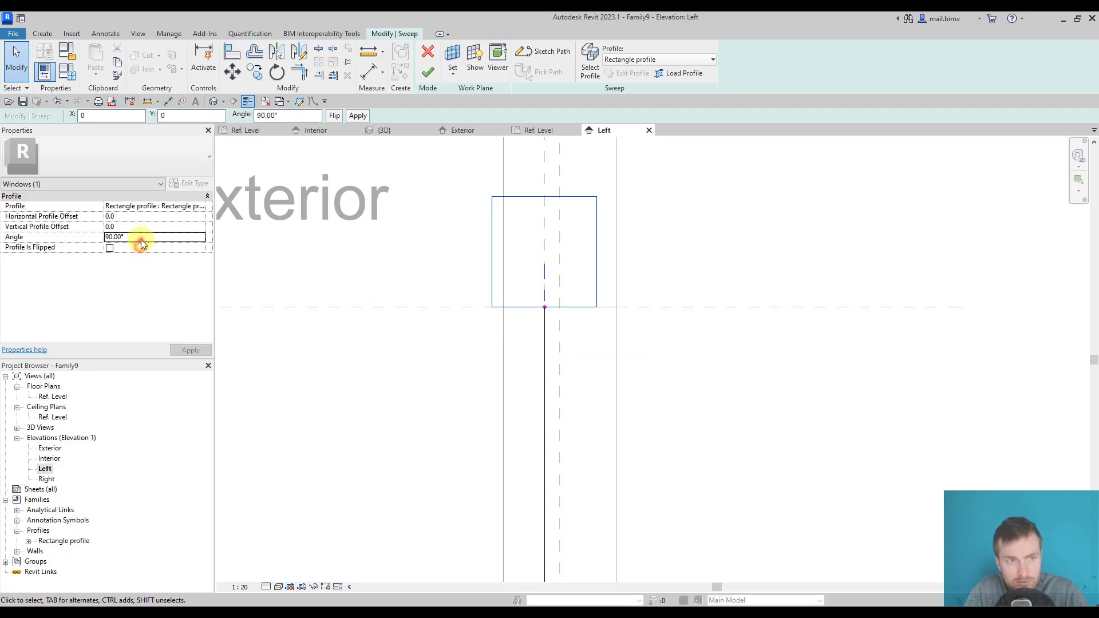
{"action": "type", "text": "-90"}
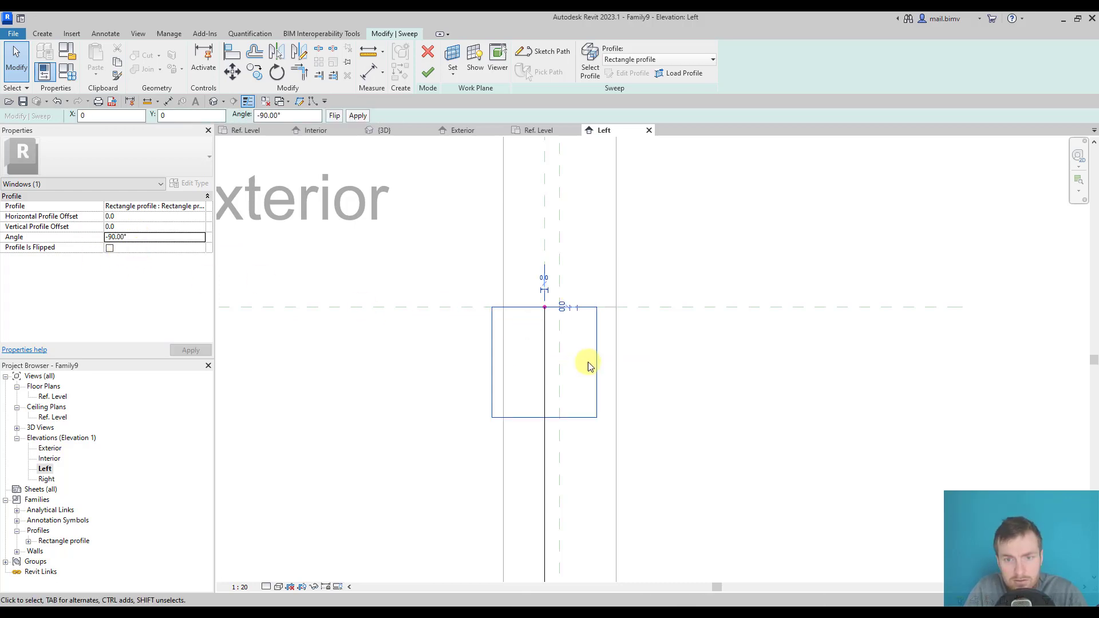
{"action": "middle_click_drag", "start_coordinate": [548, 373], "coordinate": [522, 375]}
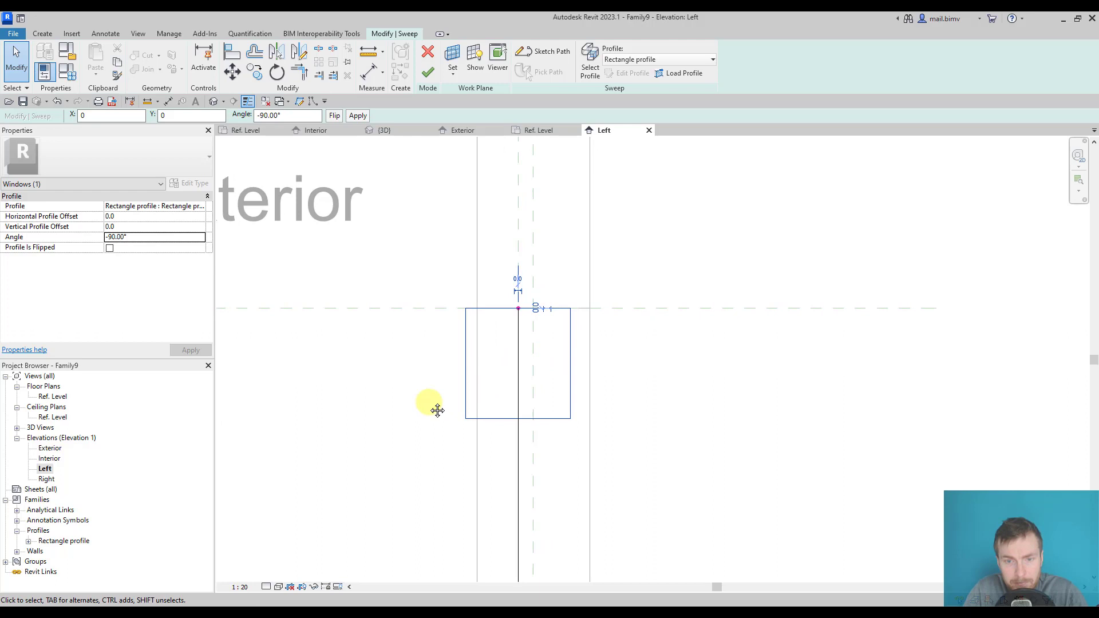
{"action": "middle_click_drag", "start_coordinate": [438, 411], "coordinate": [411, 395]}
{"action": "scroll", "coordinate": [504, 387], "scroll_direction": "up", "scroll_amount": 2}
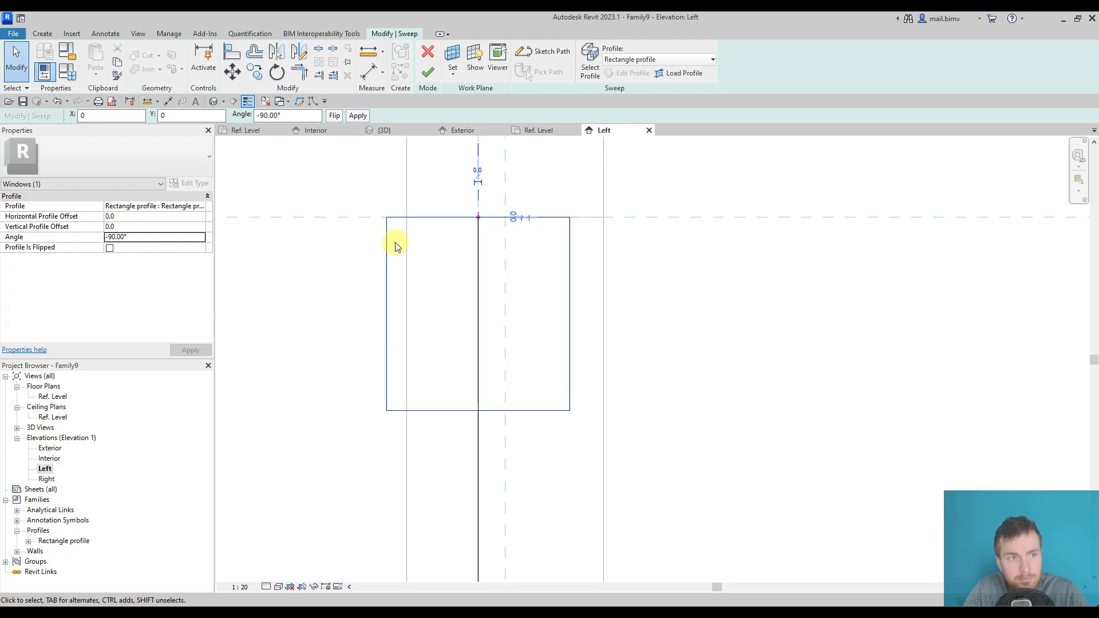
Set the sweep profile's vertical profile offset to -20.
{"action": "left_click", "coordinate": [133, 227]}
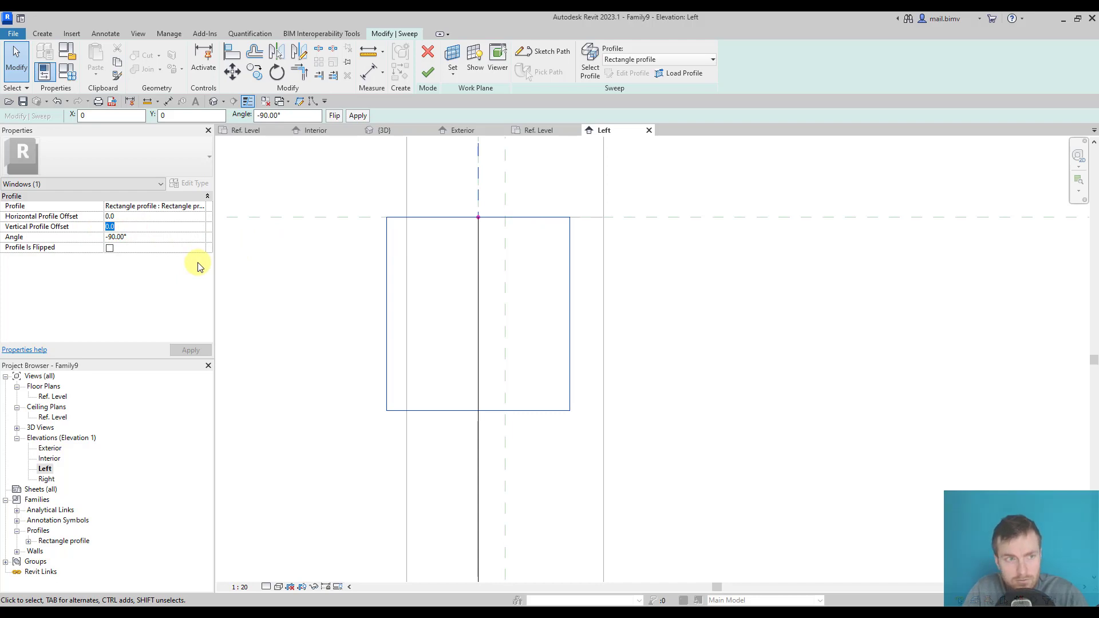
{"action": "type", "text": "-20"}
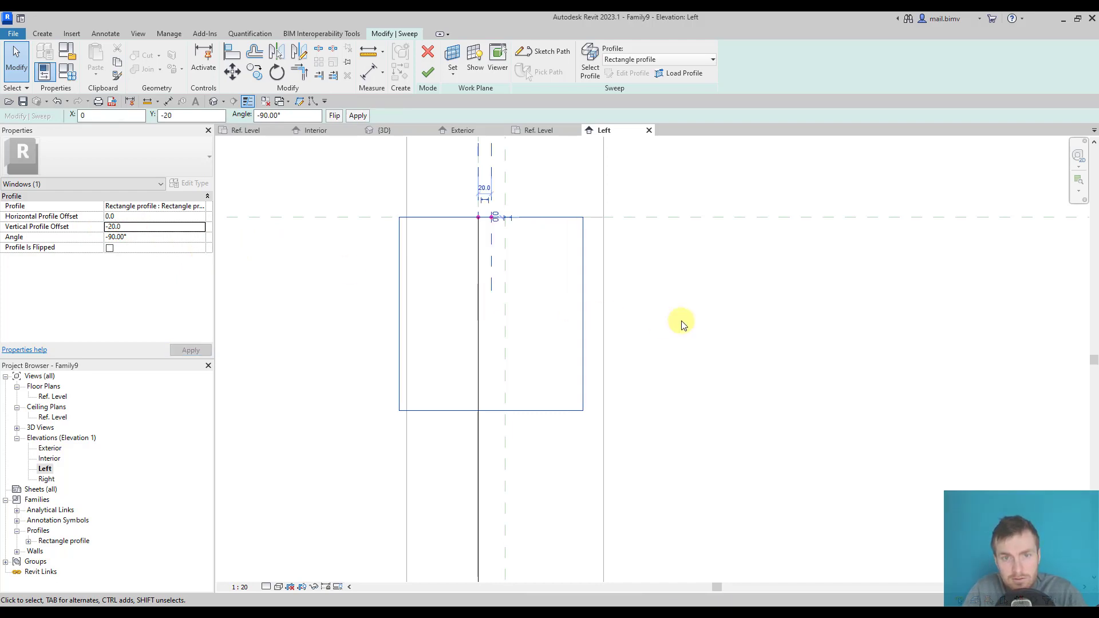
{"action": "left_click", "coordinate": [142, 229]}
{"action": "scroll", "coordinate": [448, 292], "scroll_direction": "down", "scroll_amount": 3}
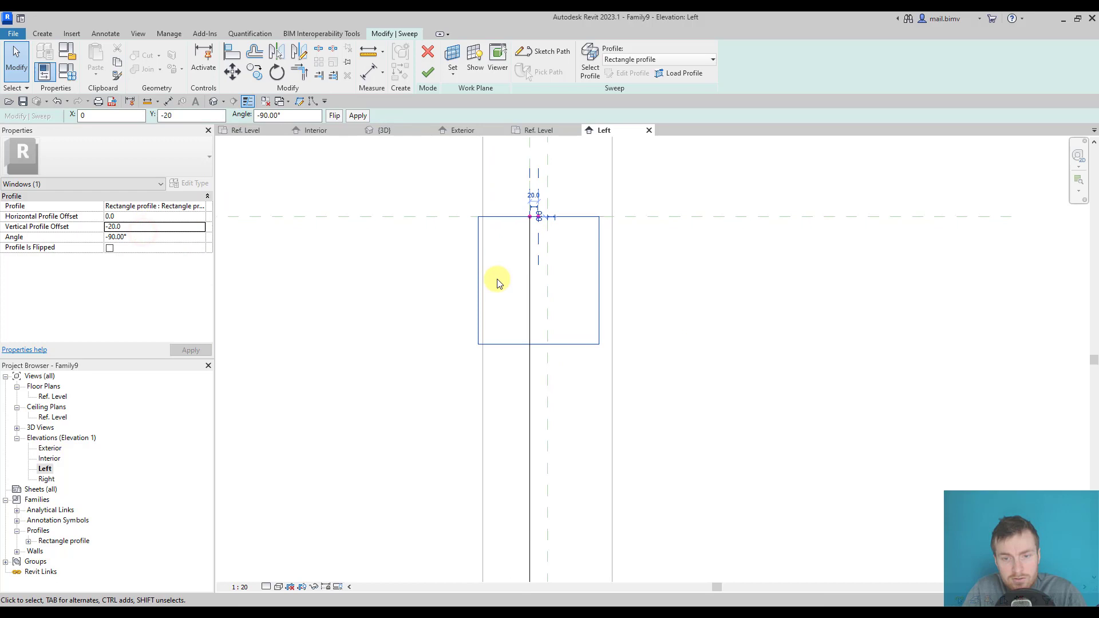
Set the sweep profile's vertical profile offset to -100 and finish the sweep.
{"action": "scroll", "coordinate": [504, 274], "scroll_direction": "up", "scroll_amount": 1}
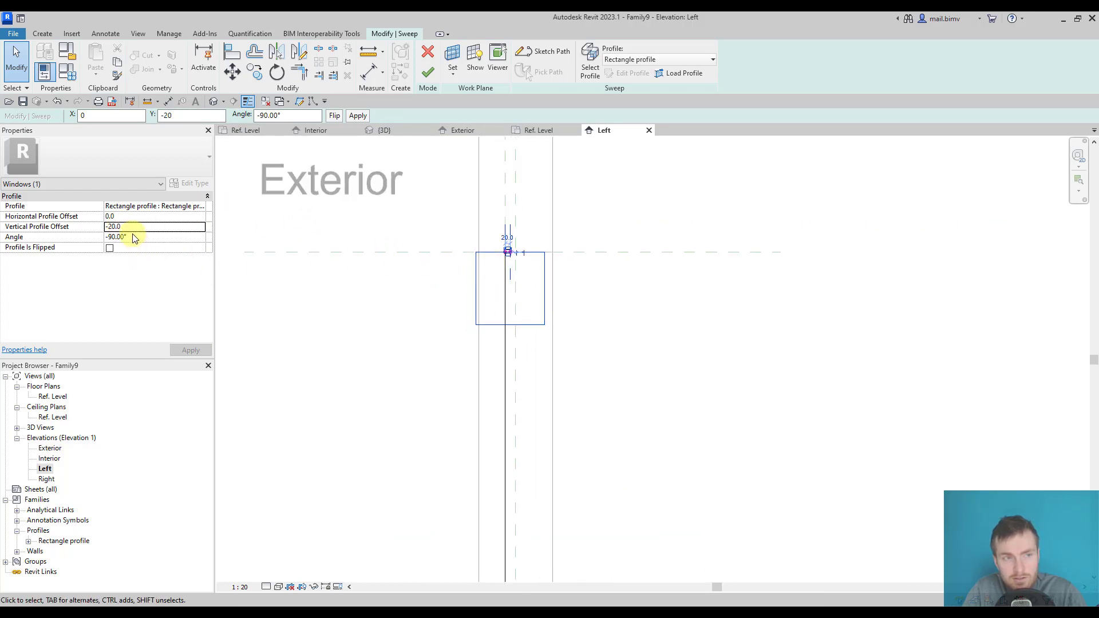
{"action": "left_click", "coordinate": [148, 228]}
{"action": "type", "text": "-100"}
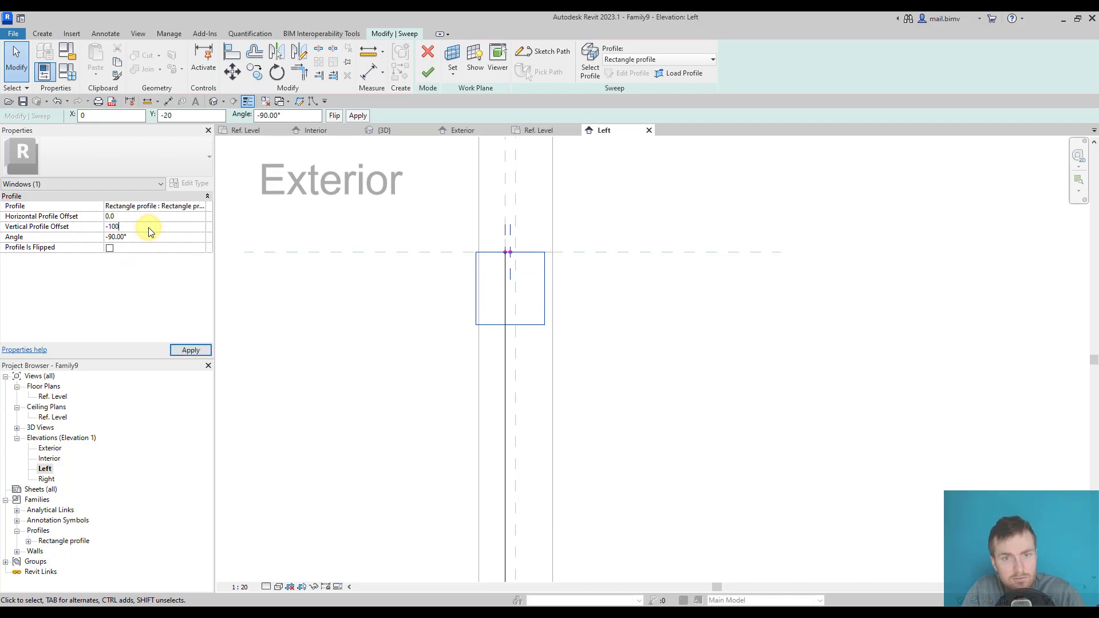
{"action": "scroll", "coordinate": [474, 303], "scroll_direction": "down", "scroll_amount": 2}
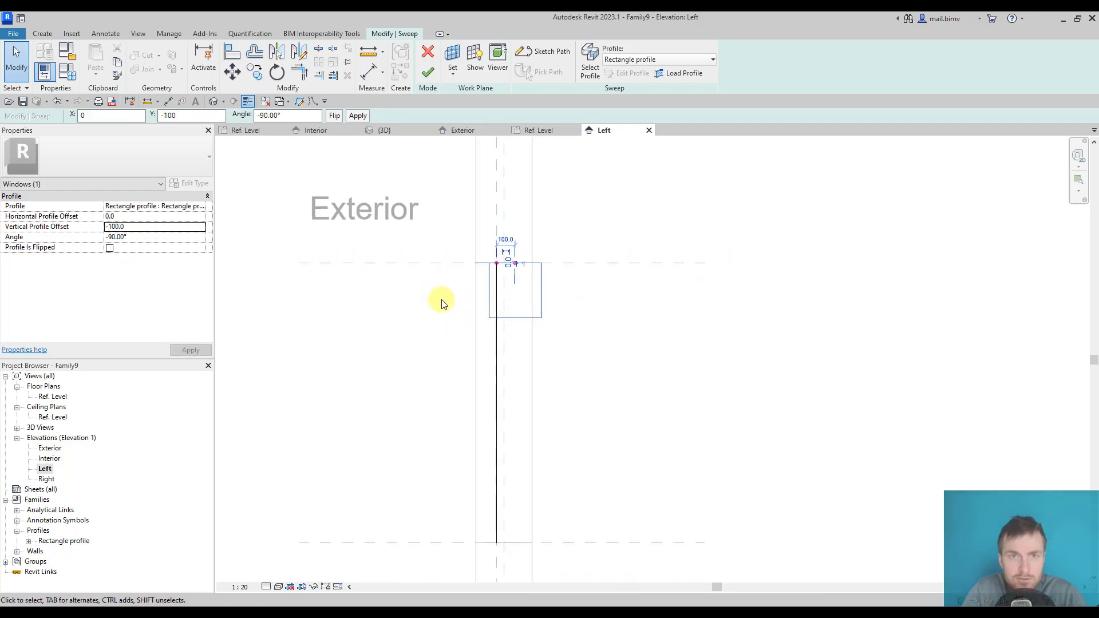
{"action": "left_click", "coordinate": [429, 75]}
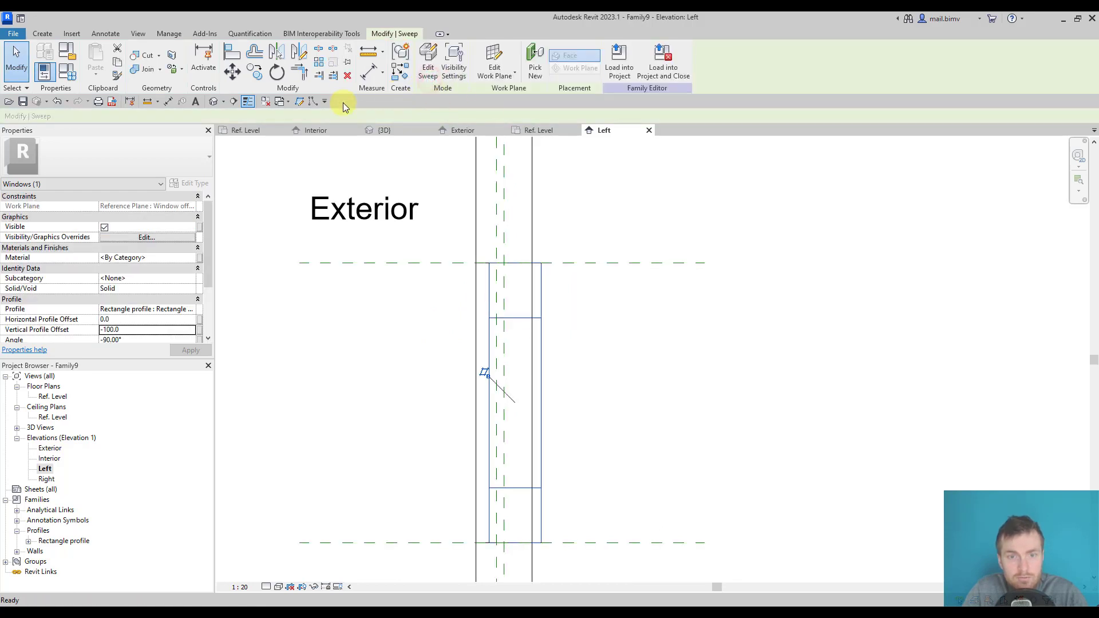
View the finished sweep in 3D and open the type properties of the loaded Rectangle profile type.
{"action": "left_click", "coordinate": [220, 107]}
{"action": "middle_click_drag", "start_coordinate": [517, 425], "coordinate": [534, 359], "text": "shift"}
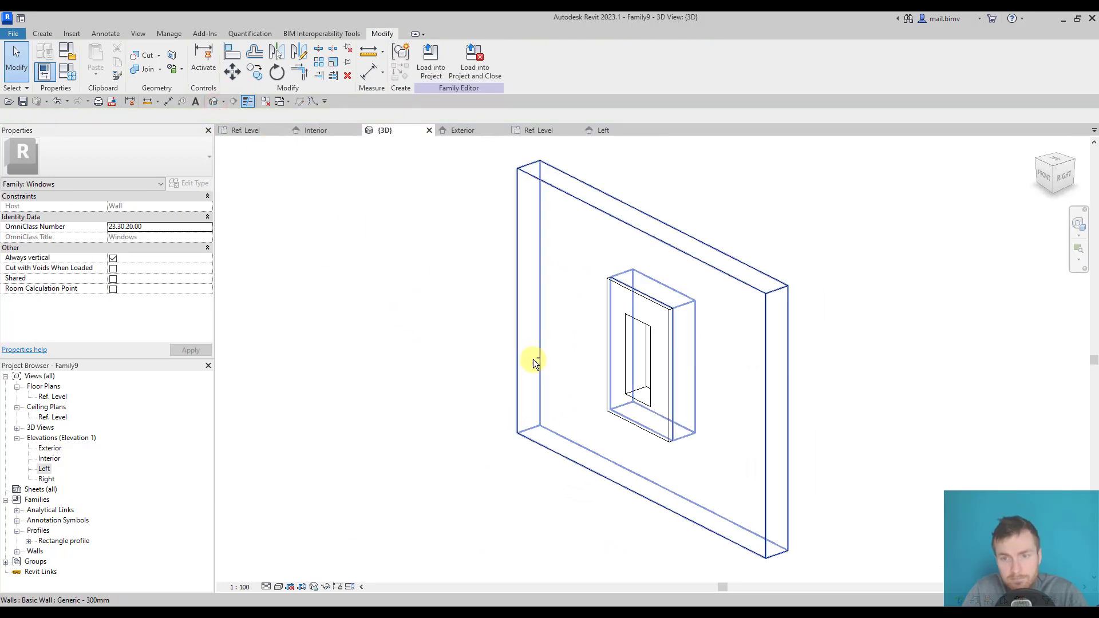
{"action": "left_click", "coordinate": [668, 369]}
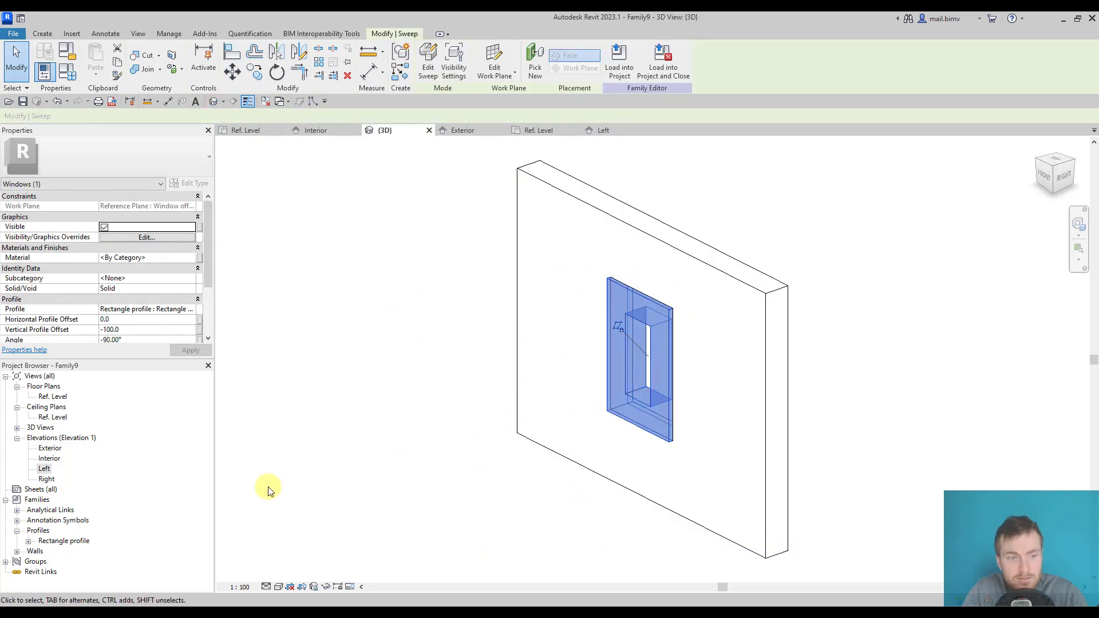
{"action": "left_click", "coordinate": [43, 542]}
{"action": "left_click", "coordinate": [28, 541]}
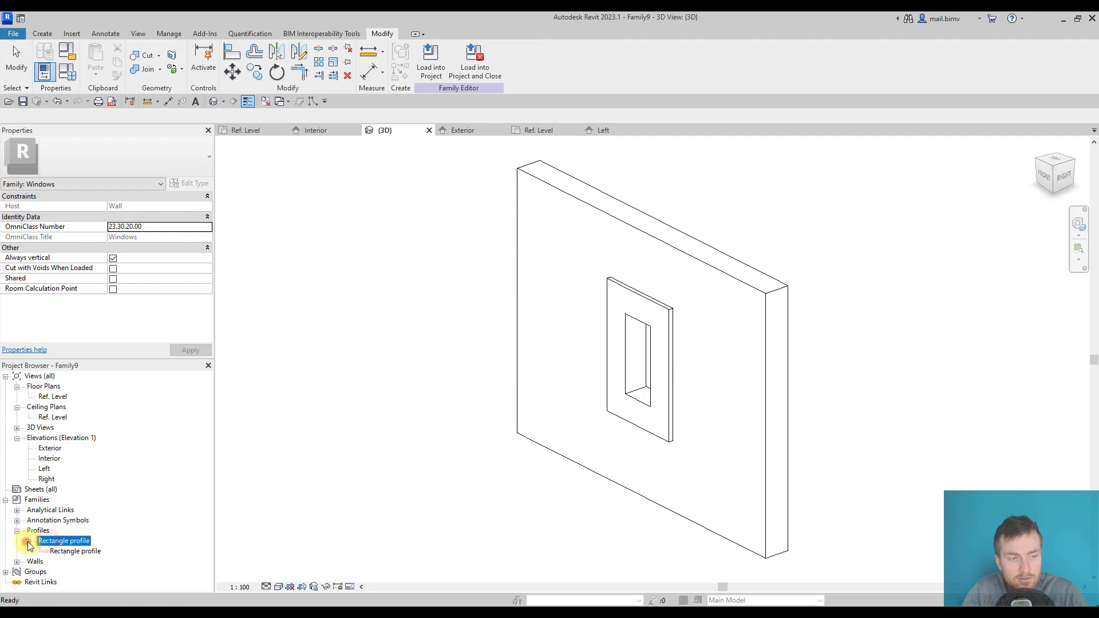
{"action": "left_click", "coordinate": [70, 551]}
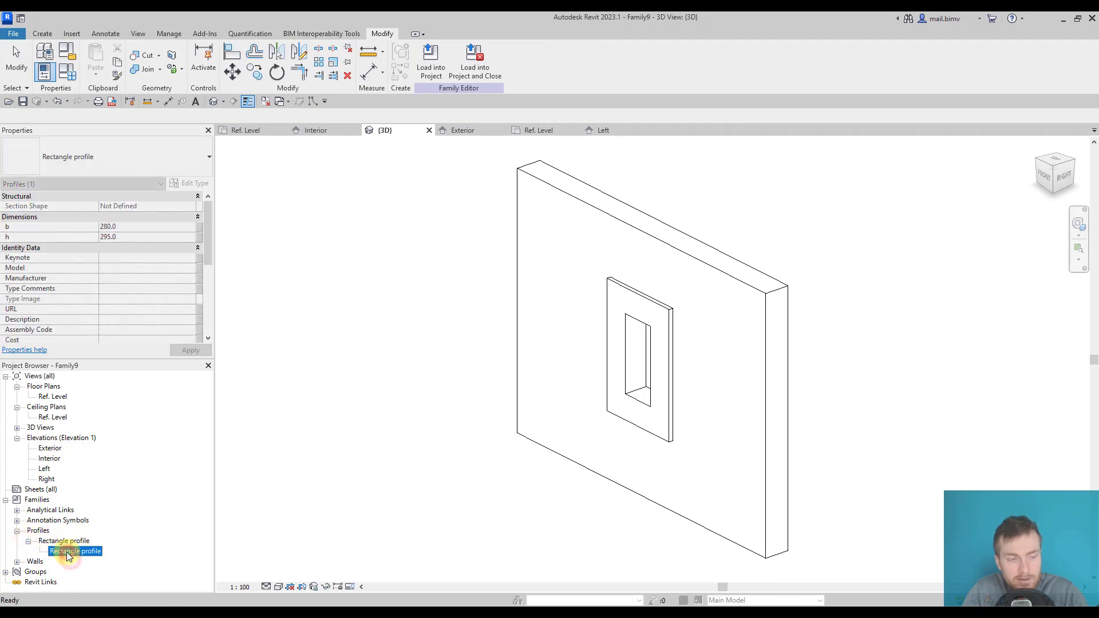
{"action": "right_click", "coordinate": [68, 555]}
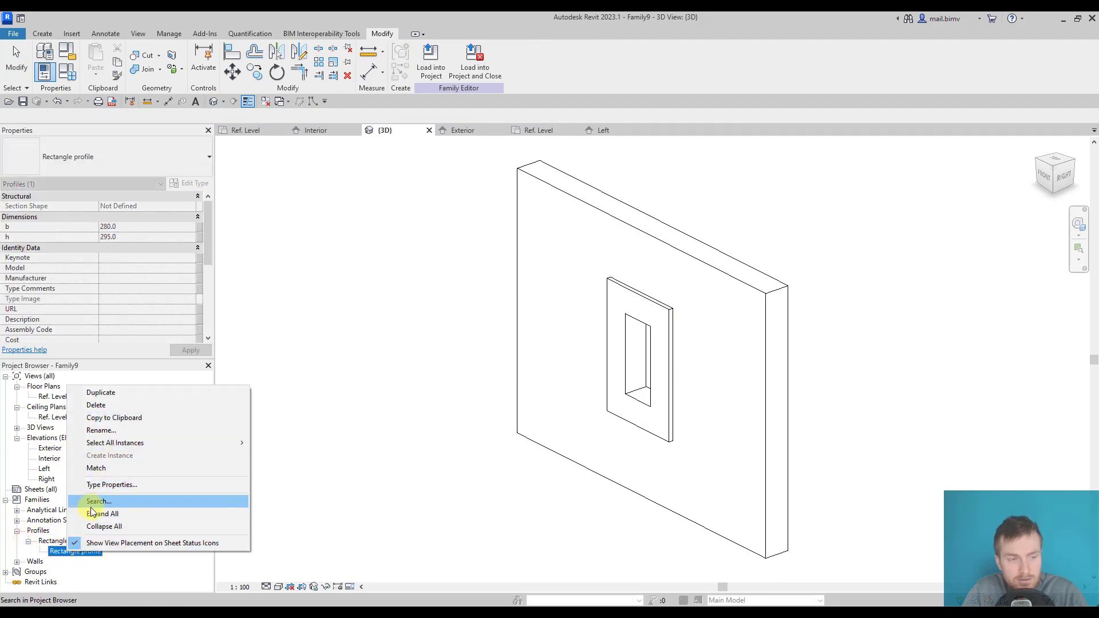
{"action": "left_click", "coordinate": [59, 555]}
{"action": "double_click", "coordinate": [60, 553]}
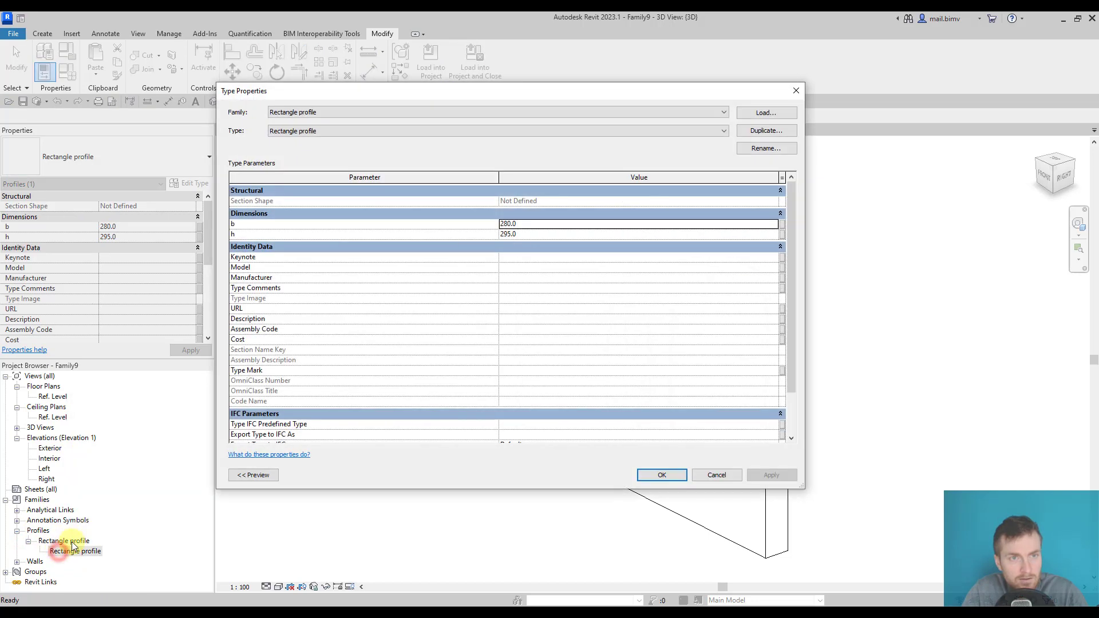
{"action": "left_click_drag", "start_coordinate": [276, 92], "coordinate": [202, 83]}
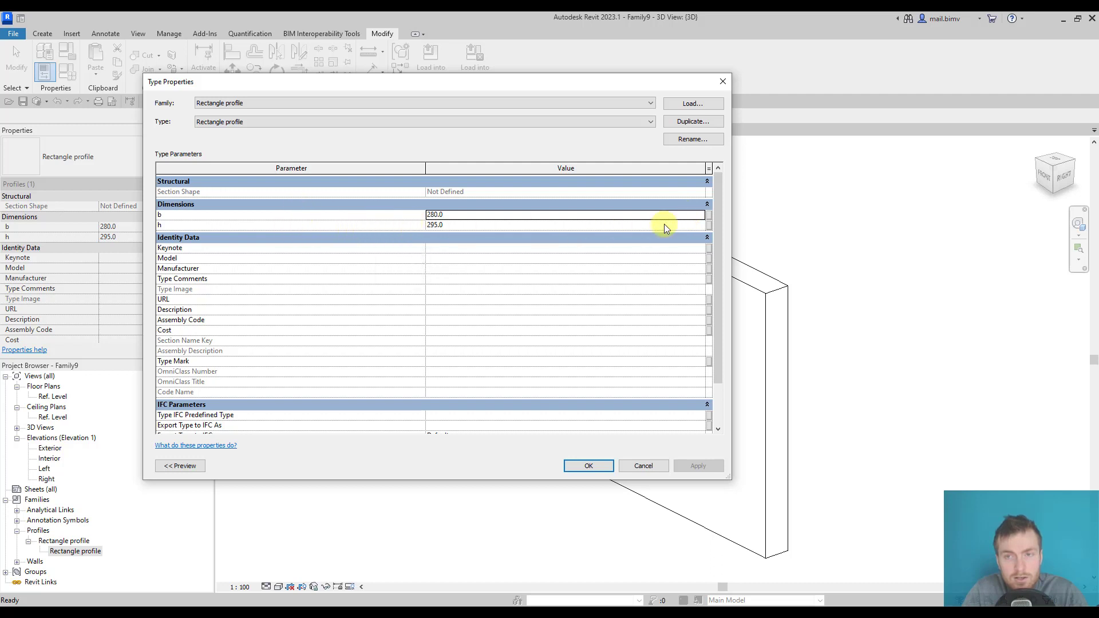
{"action": "left_click_drag", "start_coordinate": [479, 89], "coordinate": [639, 84]}
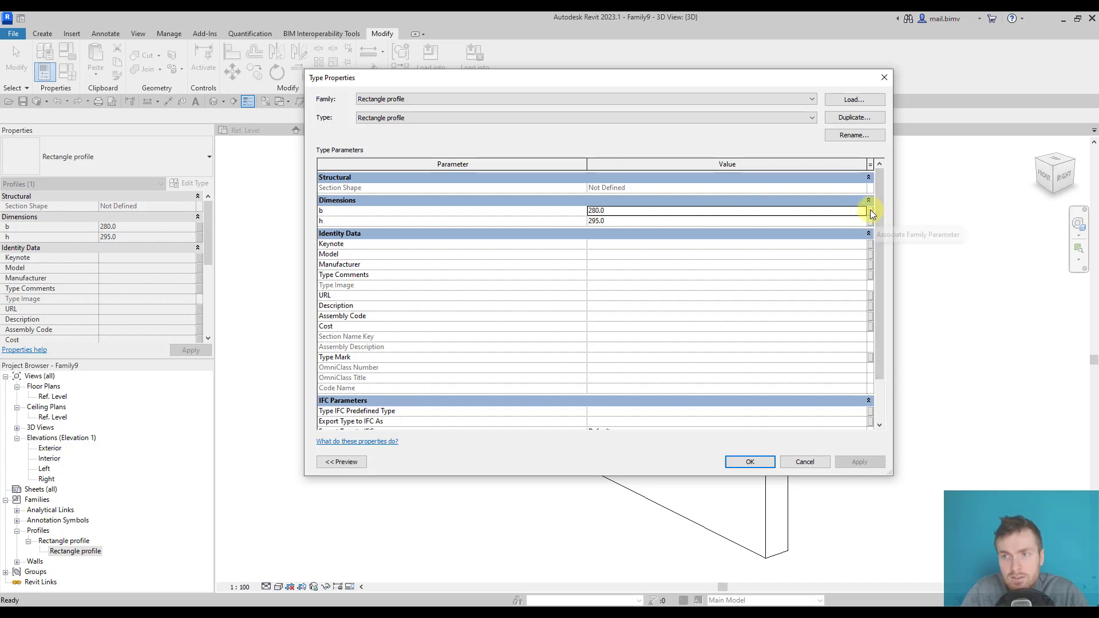
Associate the profile's b dimension with a new family type parameter named Frame width.
{"action": "left_click", "coordinate": [870, 212]}
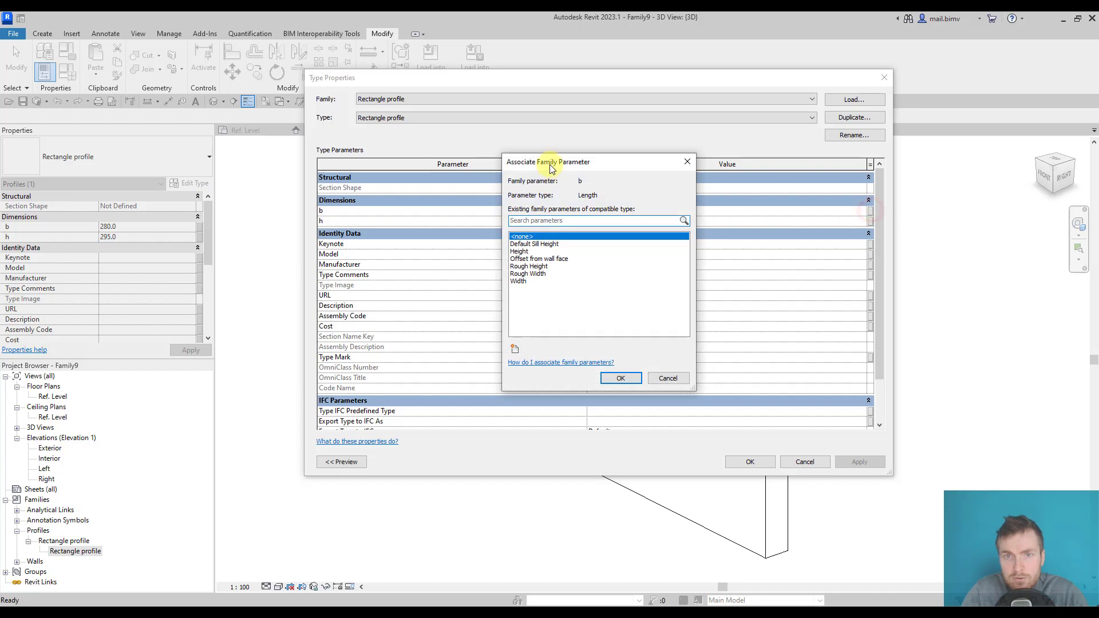
{"action": "left_click_drag", "start_coordinate": [550, 167], "coordinate": [751, 153]}
{"action": "left_click", "coordinate": [716, 337]}
{"action": "type", "text": "F"}
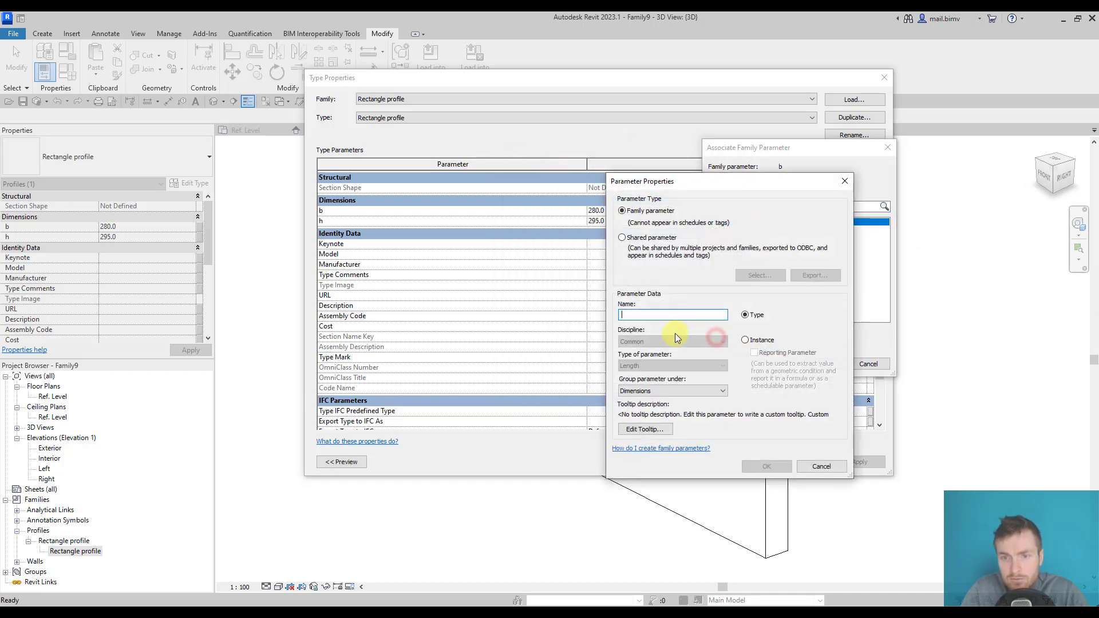
{"action": "type", "text": "rame width"}
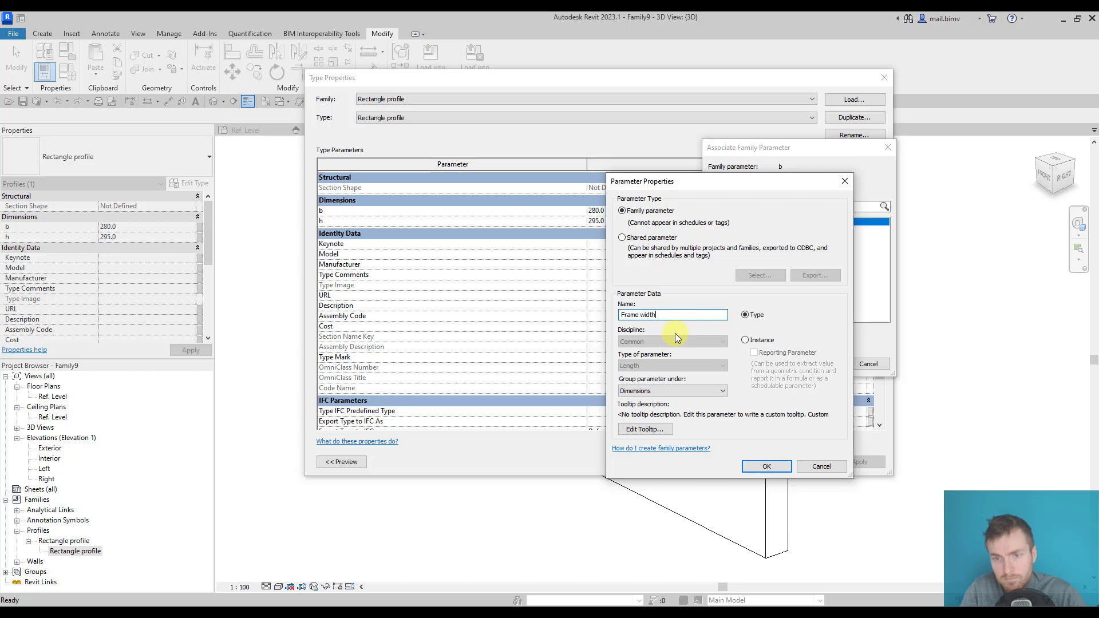
{"action": "key", "text": "Return"}
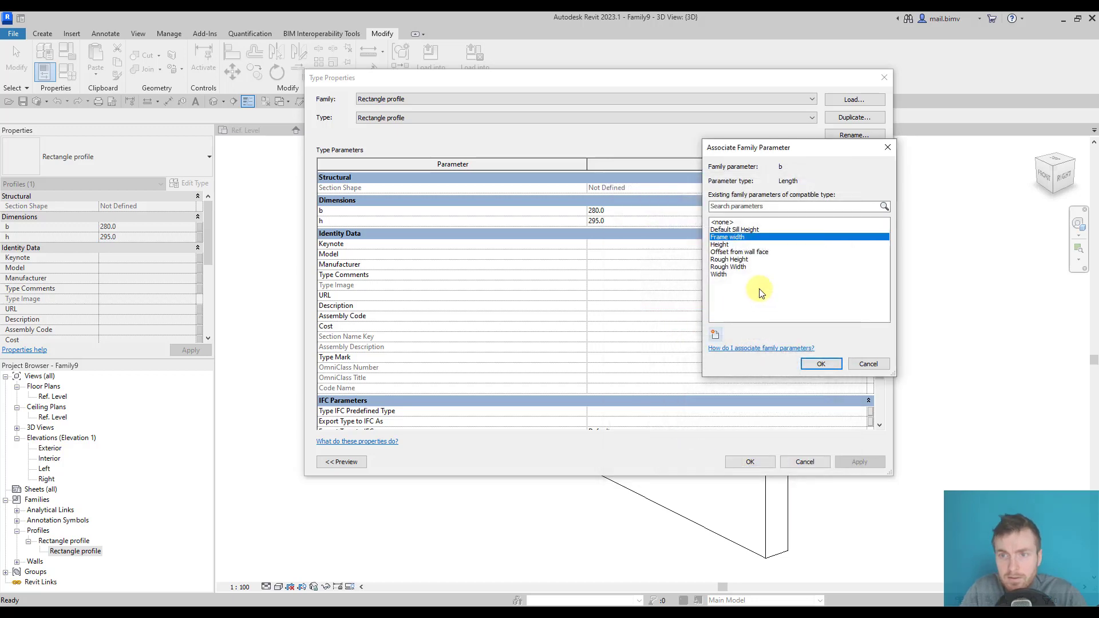
{"action": "left_click", "coordinate": [814, 363]}
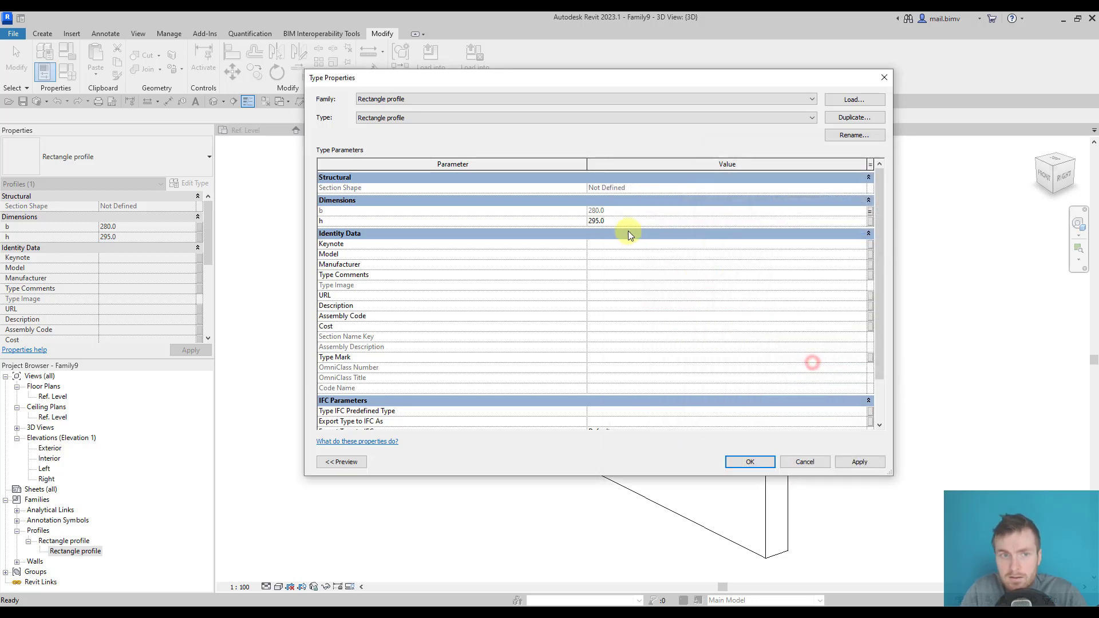
Associate the profile's h dimension with a new family type parameter named Frame height and accept the type properties.
{"action": "left_click", "coordinate": [871, 222]}
{"action": "left_click", "coordinate": [716, 338]}
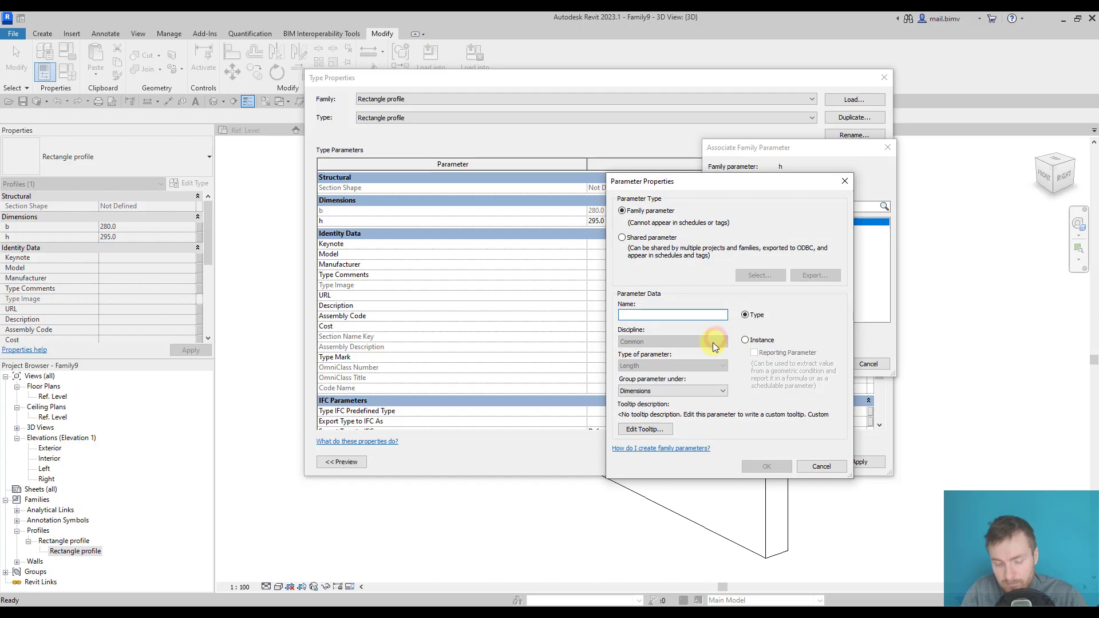
{"action": "type", "text": "Frame height"}
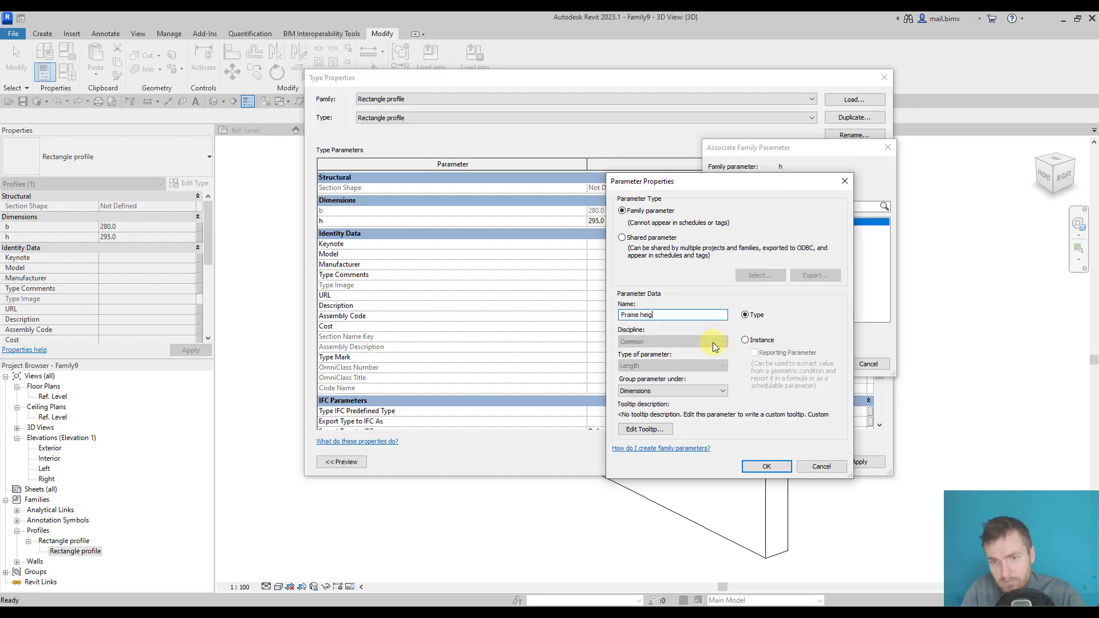
{"action": "left_click", "coordinate": [766, 467]}
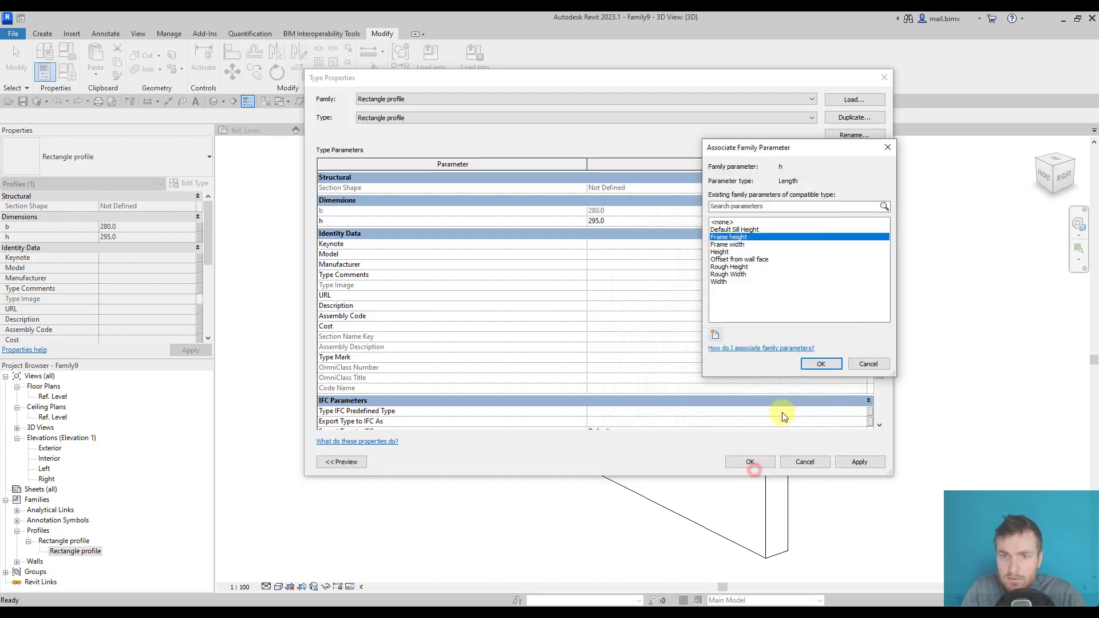
{"action": "left_click", "coordinate": [814, 361]}
{"action": "left_click", "coordinate": [750, 462]}
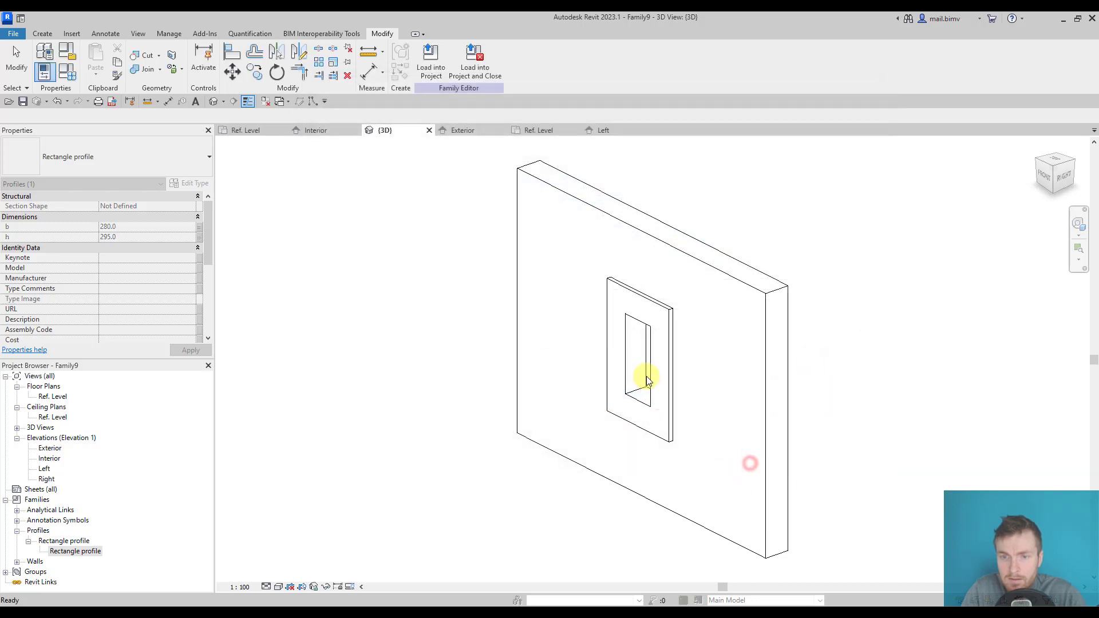
Set the window family's Frame width to 50 and Frame height to 60 and apply the values.
{"action": "left_click", "coordinate": [67, 72]}
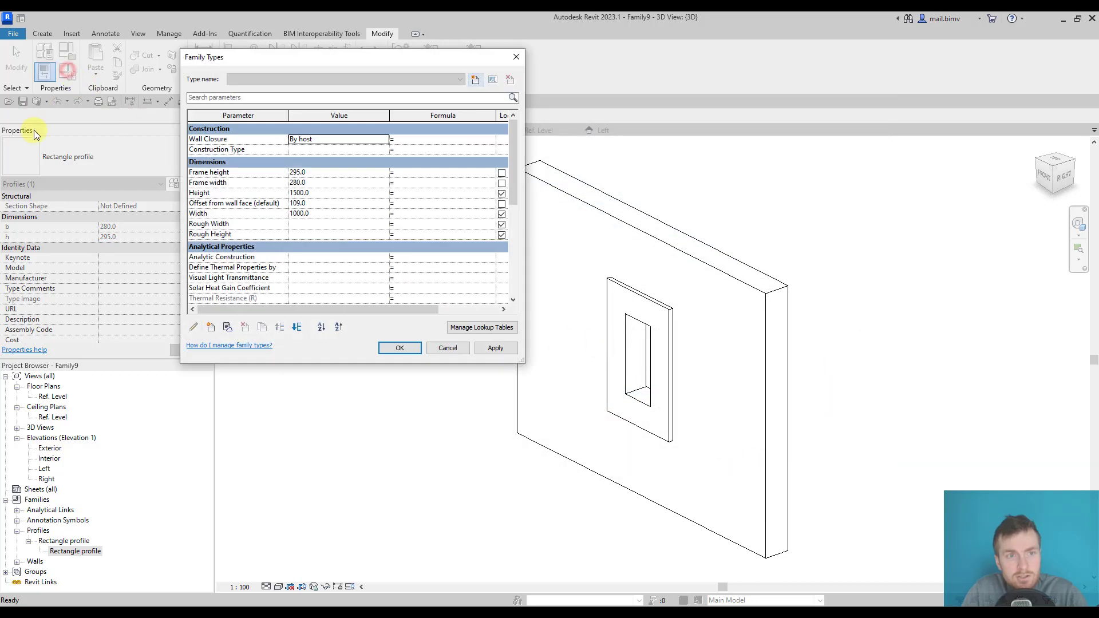
{"action": "left_click", "coordinate": [317, 182]}
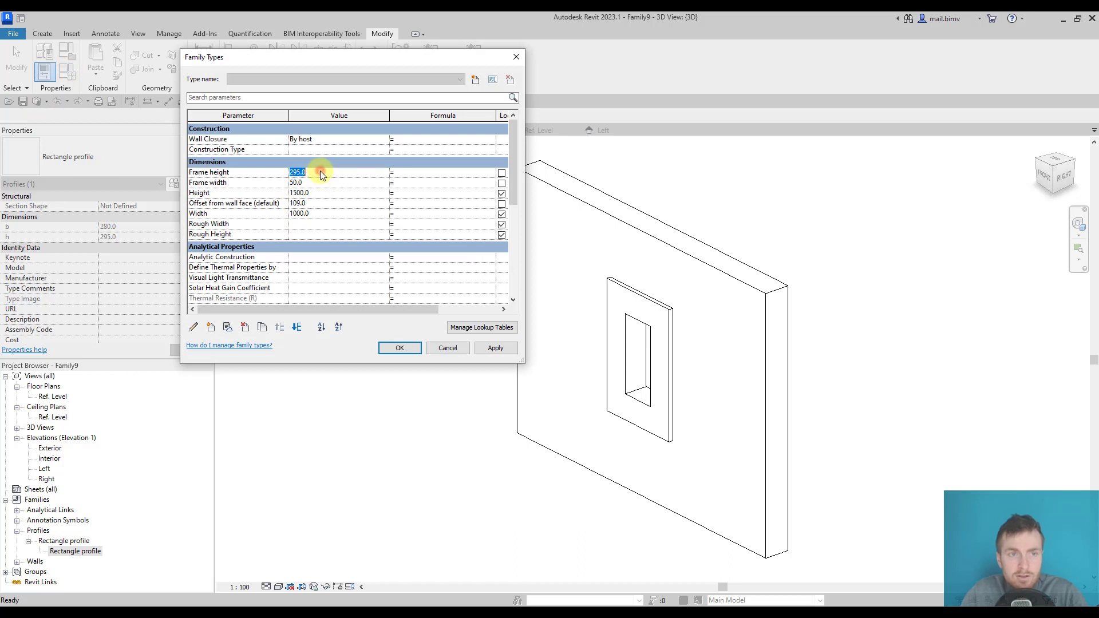
{"action": "type", "text": "60"}
{"action": "left_click", "coordinate": [495, 348]}
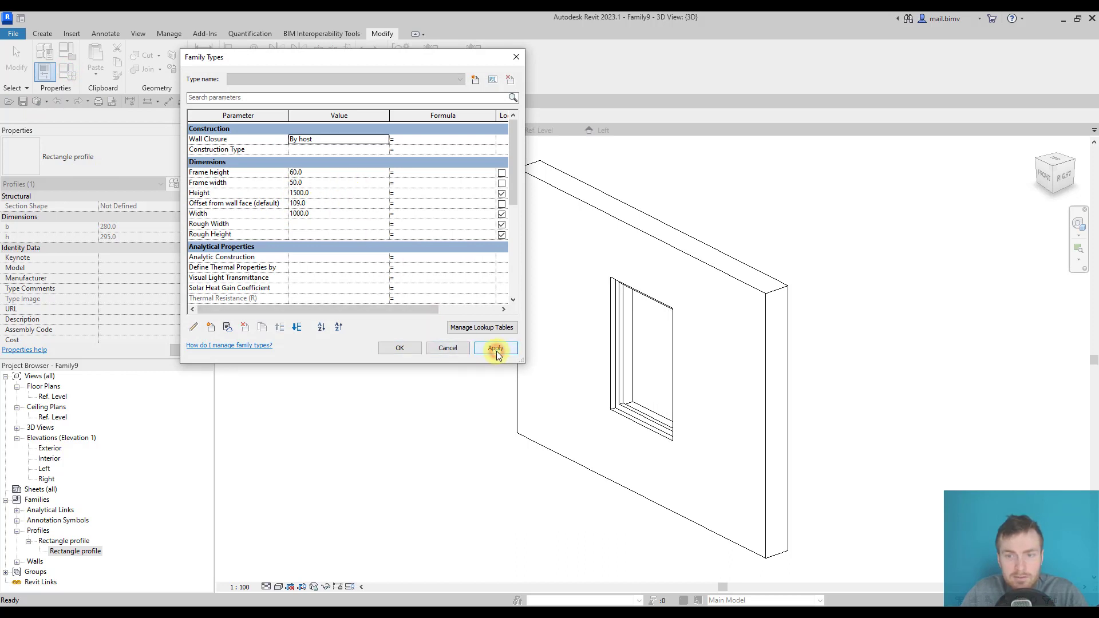
{"action": "left_click", "coordinate": [392, 349]}
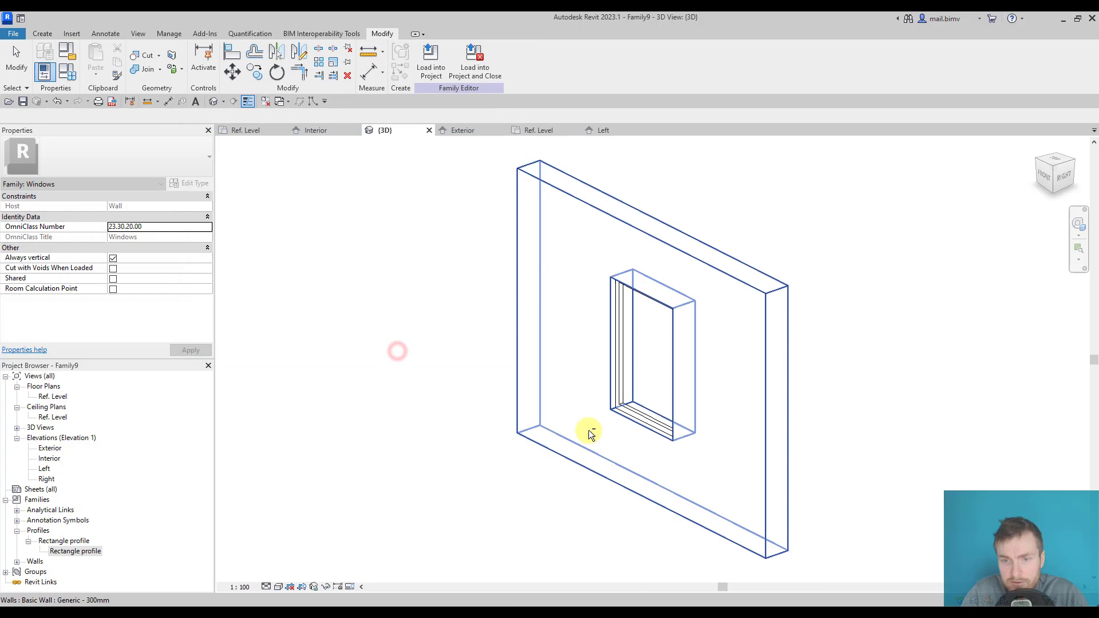
Inspect the resized frame in 3D and its position relative to the Window offset from wall face reference plane in the Left elevation.
{"action": "middle_click_drag", "start_coordinate": [571, 462], "coordinate": [695, 441], "text": "shift"}
{"action": "scroll", "coordinate": [645, 373], "scroll_direction": "up", "scroll_amount": 6}
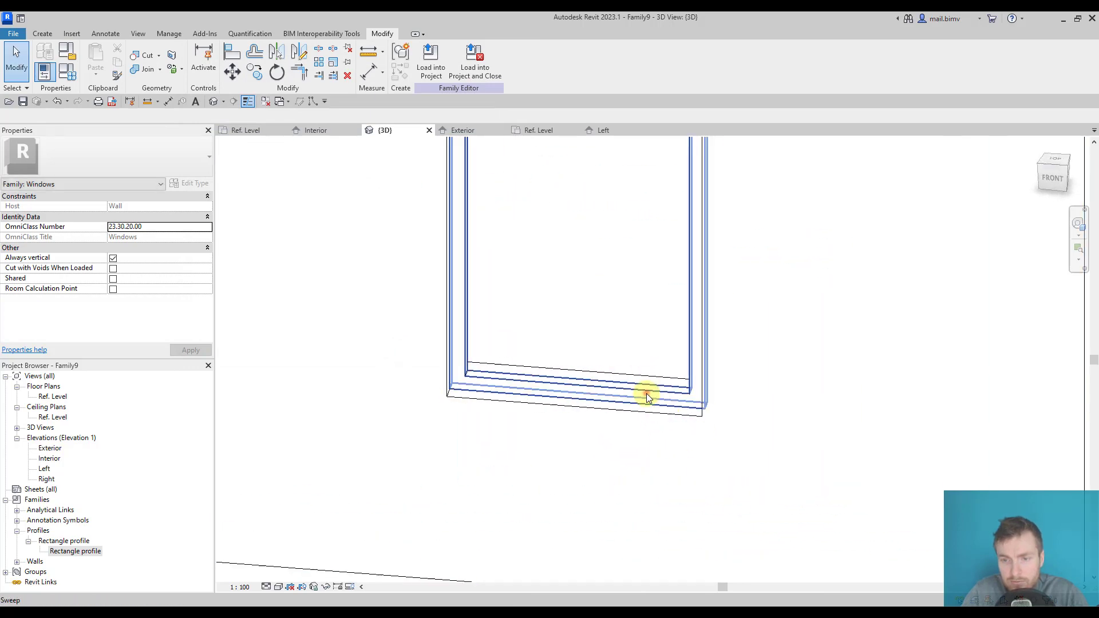
{"action": "left_click", "coordinate": [646, 393]}
{"action": "scroll", "coordinate": [468, 416], "scroll_direction": "down", "scroll_amount": 3}
{"action": "middle_click_drag", "start_coordinate": [467, 416], "coordinate": [373, 397], "text": "shift"}
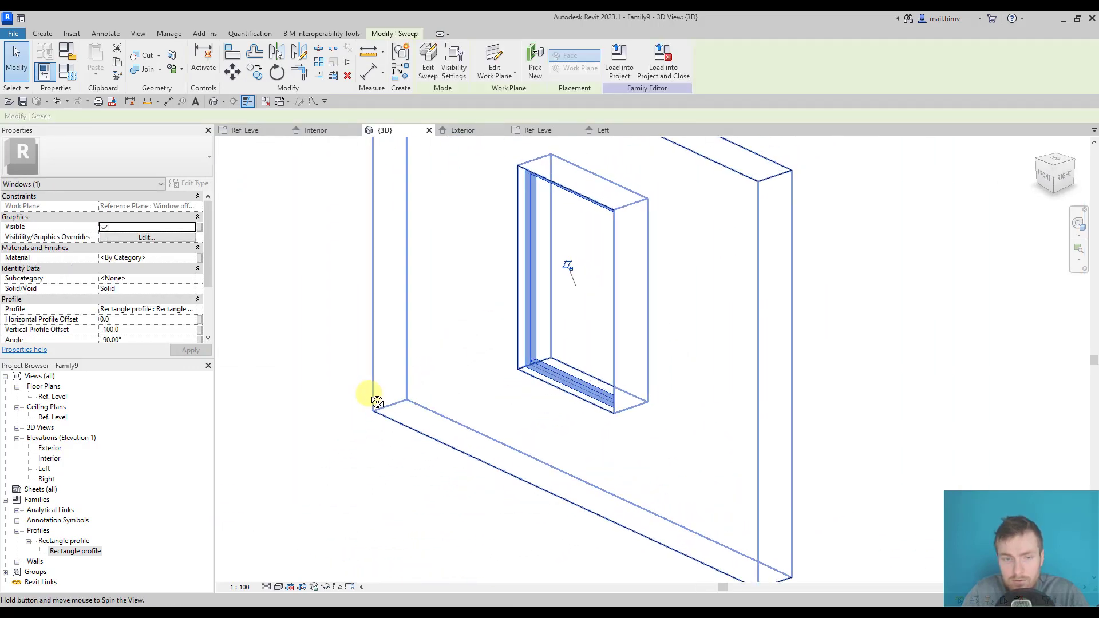
{"action": "double_click", "coordinate": [45, 468]}
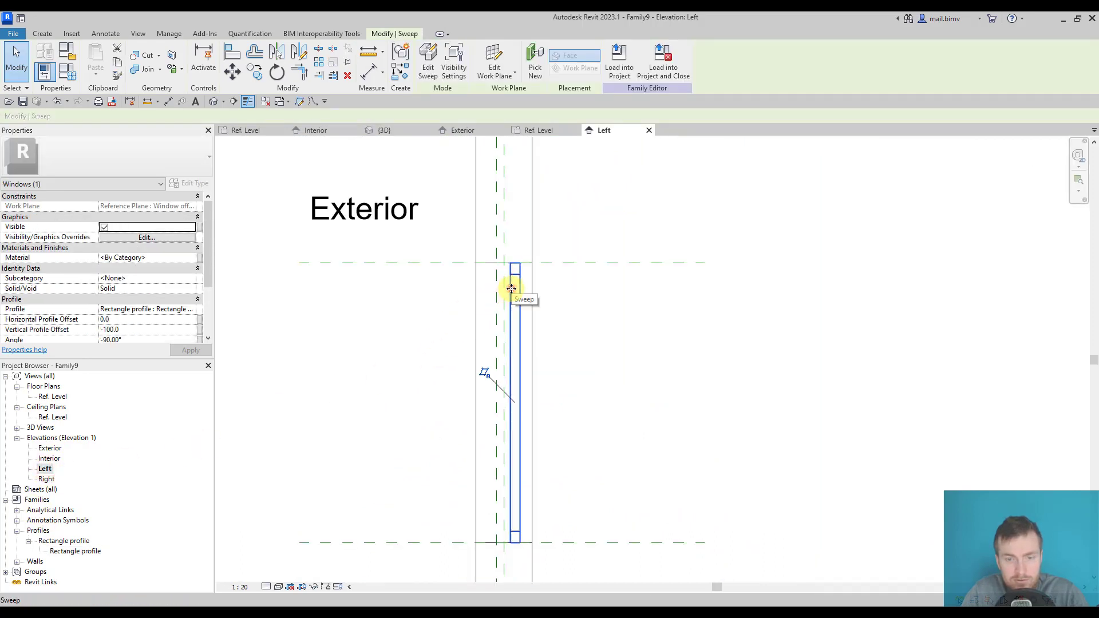
{"action": "left_click", "coordinate": [498, 328]}
{"action": "scroll", "coordinate": [498, 327], "scroll_direction": "down", "scroll_amount": 2}
{"action": "scroll", "coordinate": [493, 327], "scroll_direction": "up", "scroll_amount": 4}
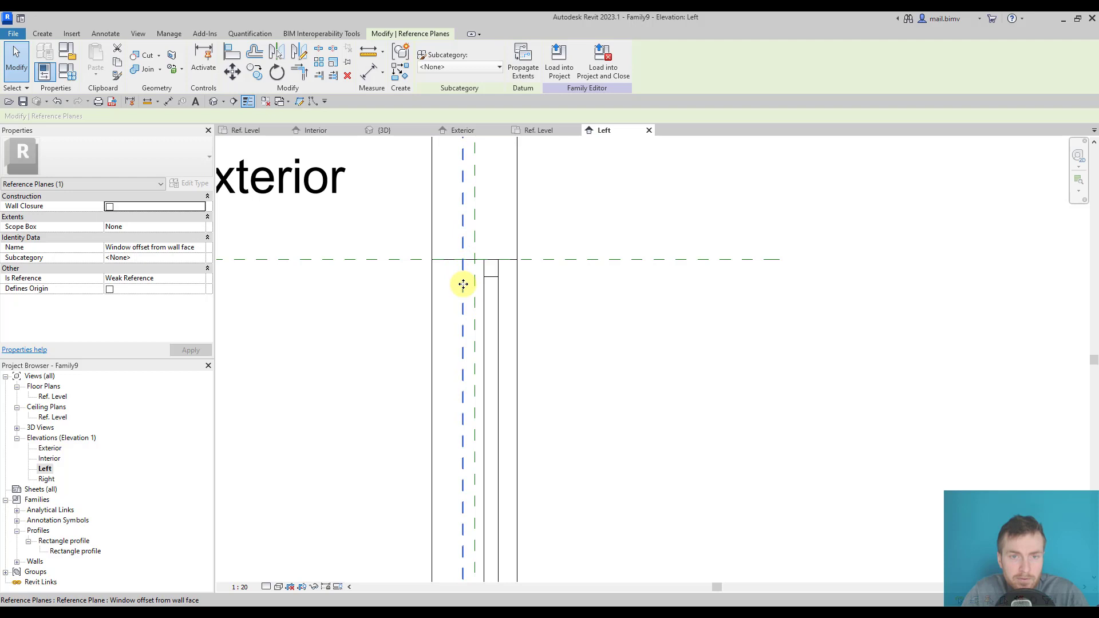
{"action": "scroll", "coordinate": [458, 266], "scroll_direction": "down", "scroll_amount": 3}
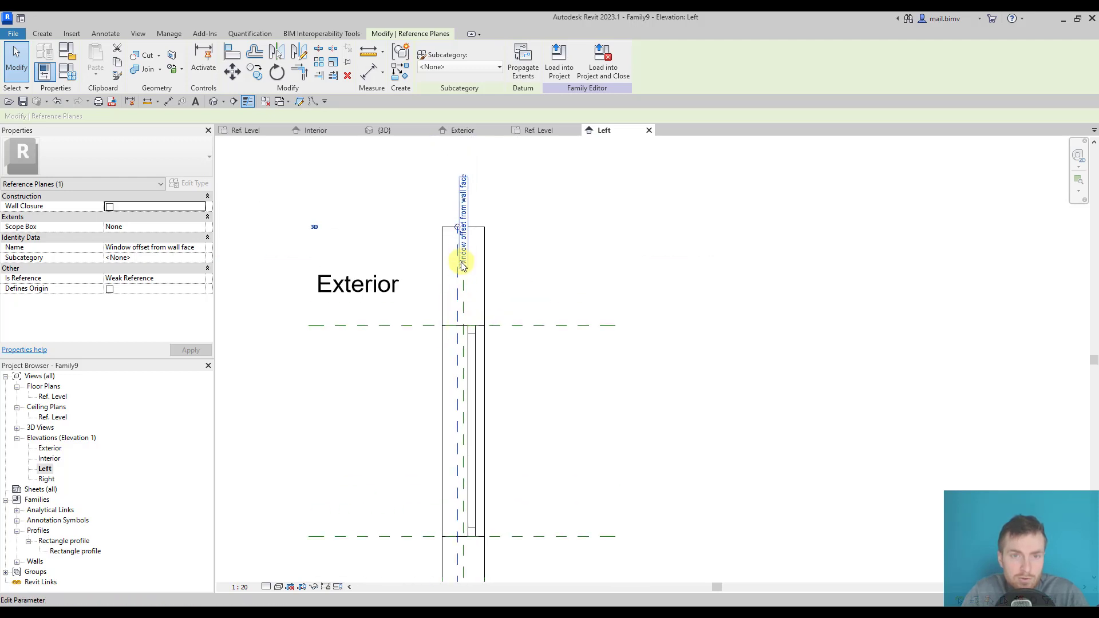
{"action": "scroll", "coordinate": [454, 343], "scroll_direction": "up", "scroll_amount": 3}
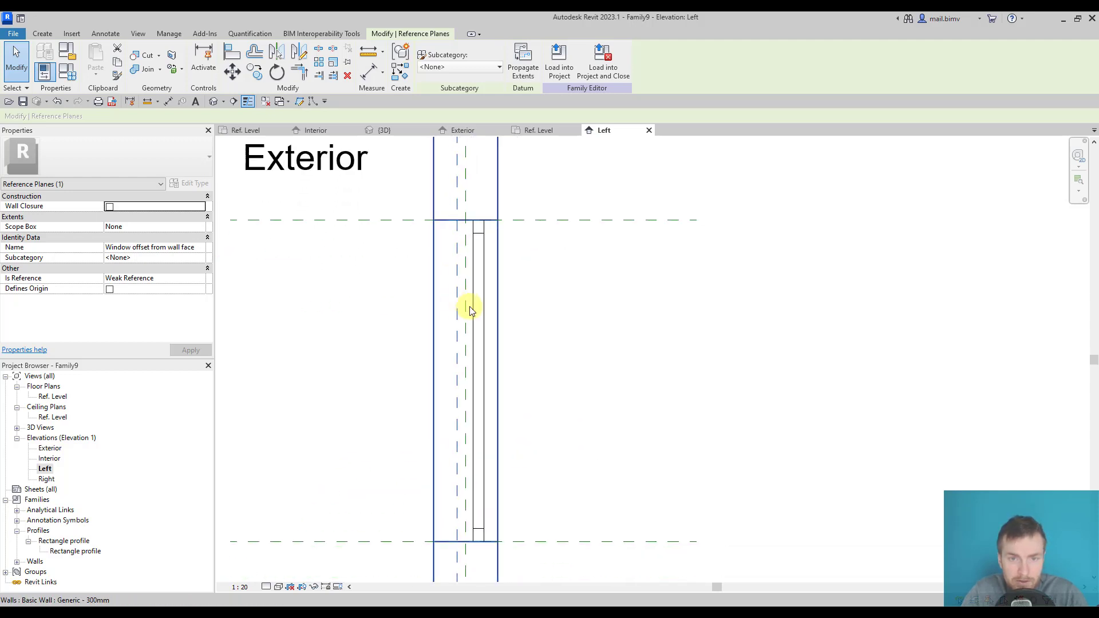
Check the frame sweep's profile offset settings in its properties and in sweep editing, and finish editing without changing them.
{"action": "left_click", "coordinate": [466, 312]}
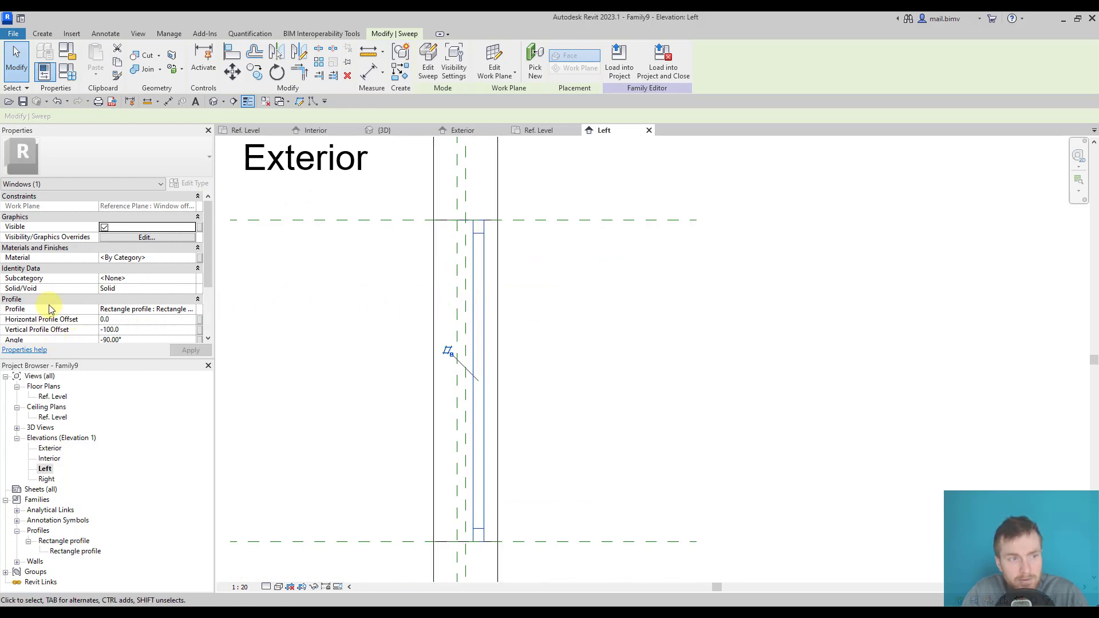
{"action": "scroll", "coordinate": [209, 274], "scroll_direction": "down", "scroll_amount": 2}
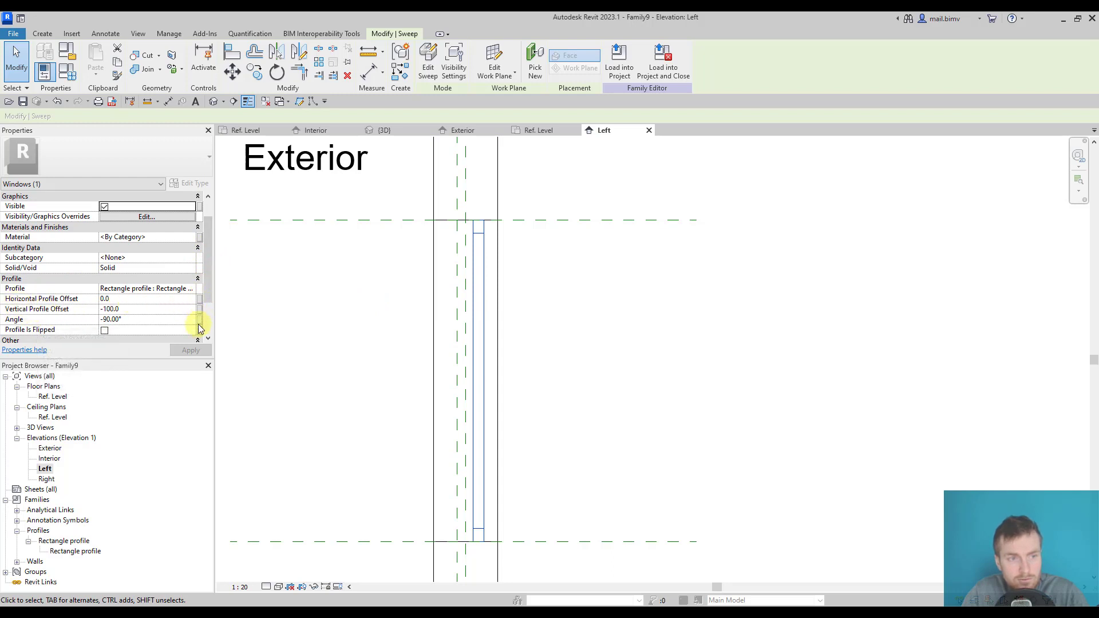
{"action": "double_click", "coordinate": [474, 323]}
{"action": "left_click", "coordinate": [474, 232]}
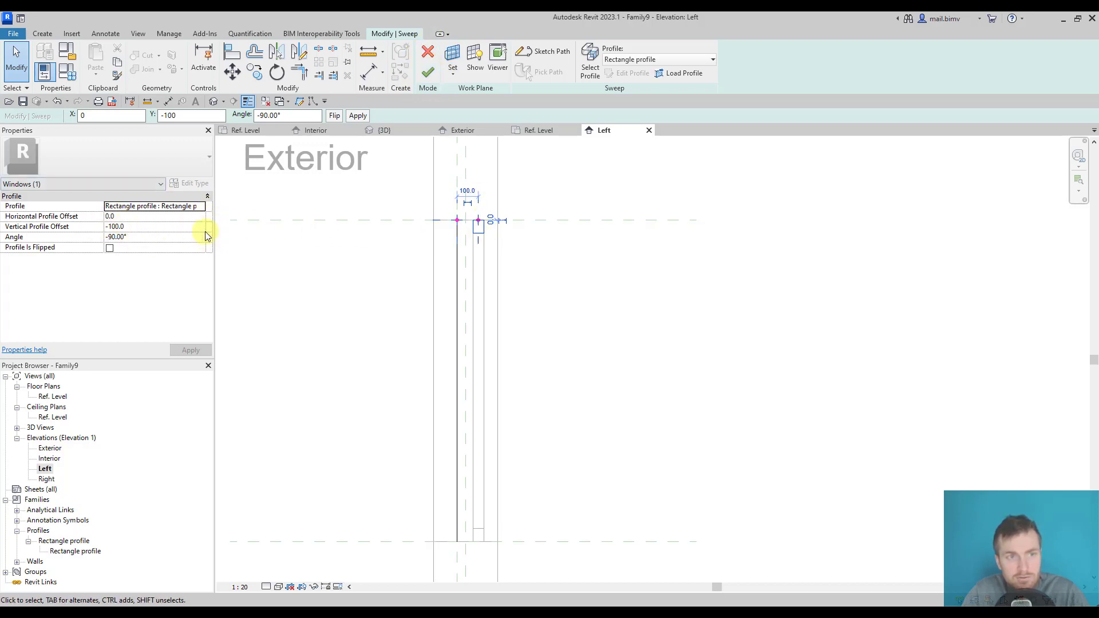
{"action": "left_click", "coordinate": [428, 71]}
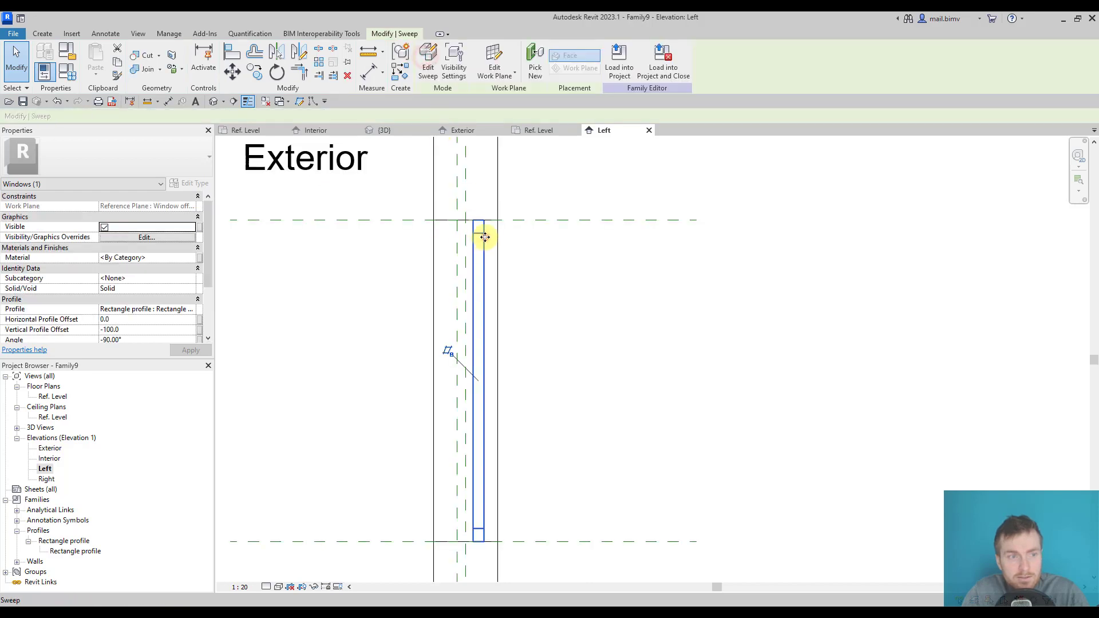
Set the frame sweep's Vertical Profile Offset to 0, and change it to -40.
{"action": "left_click", "coordinate": [485, 237]}
{"action": "left_click_drag", "start_coordinate": [208, 262], "coordinate": [208, 296]}
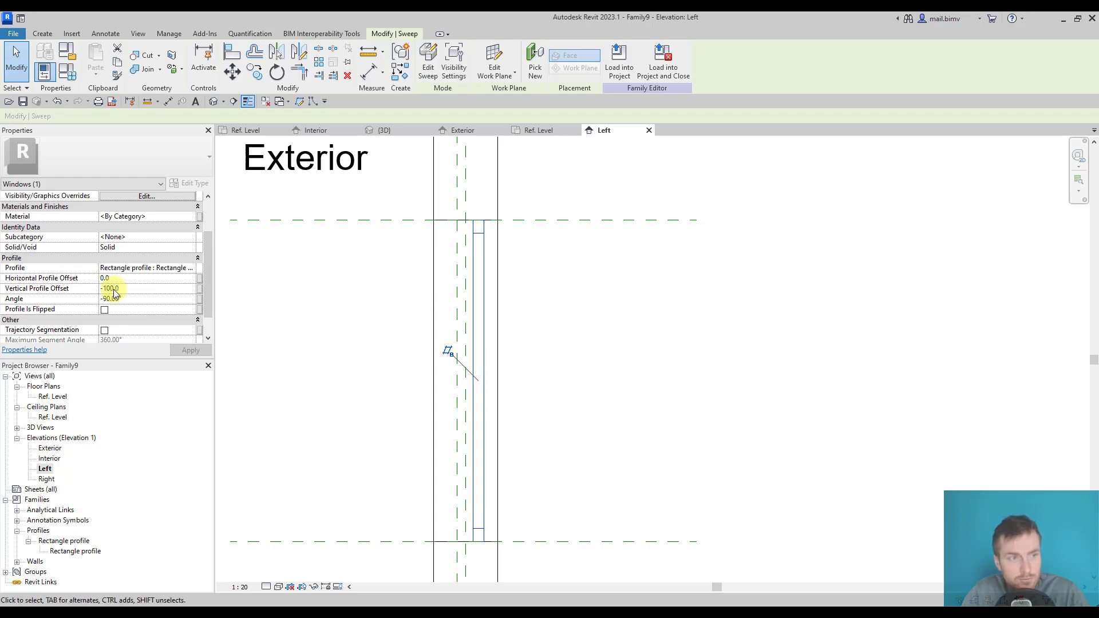
{"action": "left_click", "coordinate": [140, 291]}
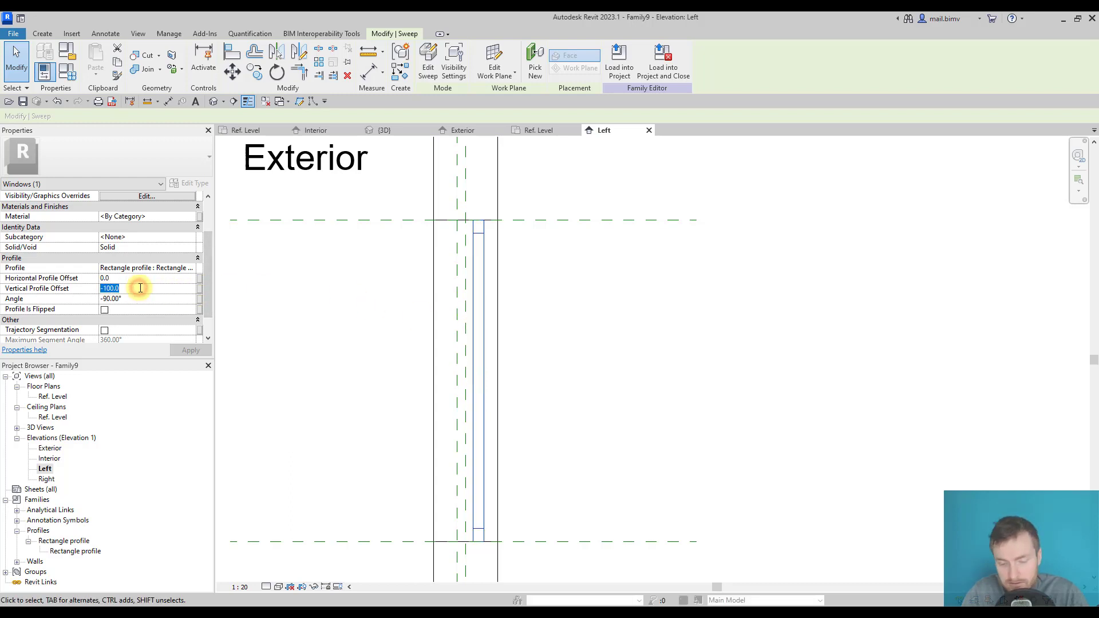
{"action": "type", "text": "0"}
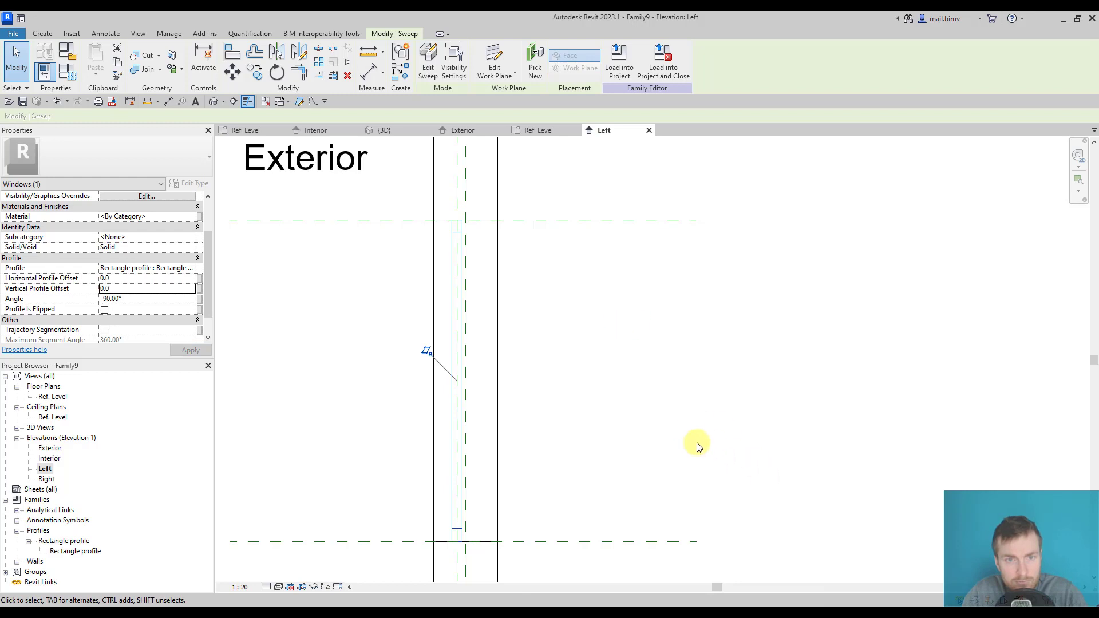
{"action": "scroll", "coordinate": [449, 233], "scroll_direction": "up", "scroll_amount": 5}
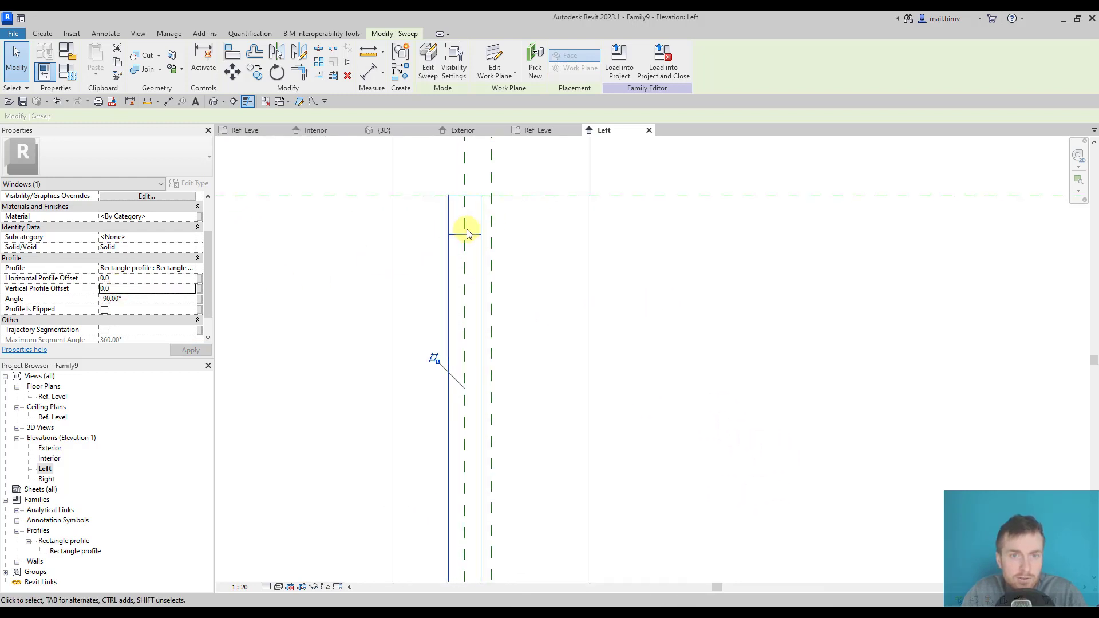
{"action": "left_click", "coordinate": [115, 290]}
{"action": "type", "text": "-40"}
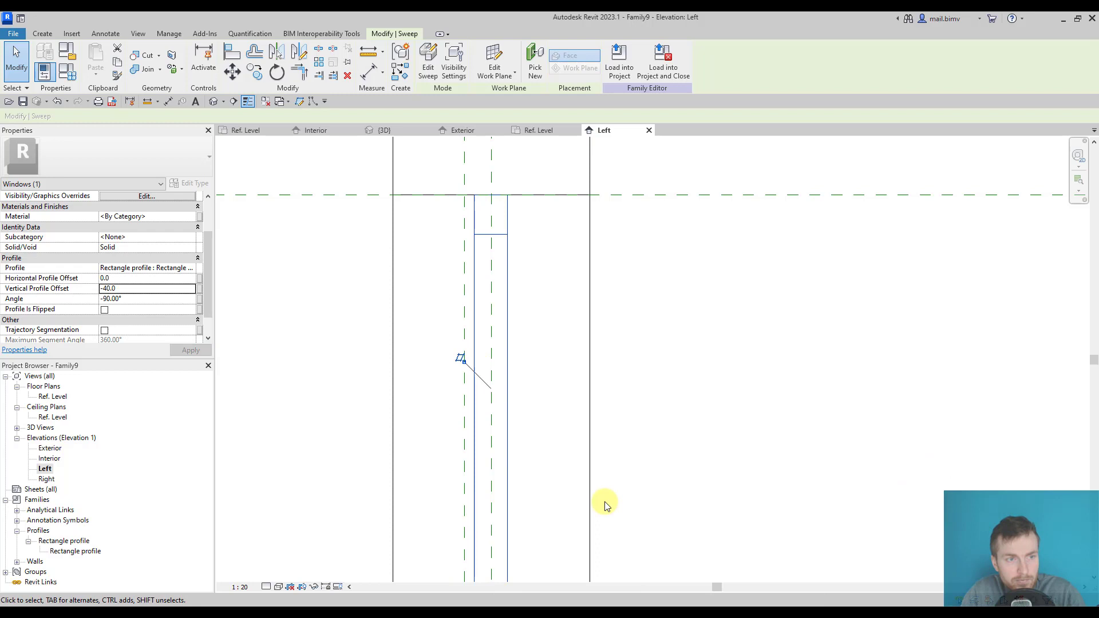
Associate the sweep's Vertical Profile Offset with a new family type parameter named Frame offset vertical.
{"action": "left_click", "coordinate": [200, 289]}
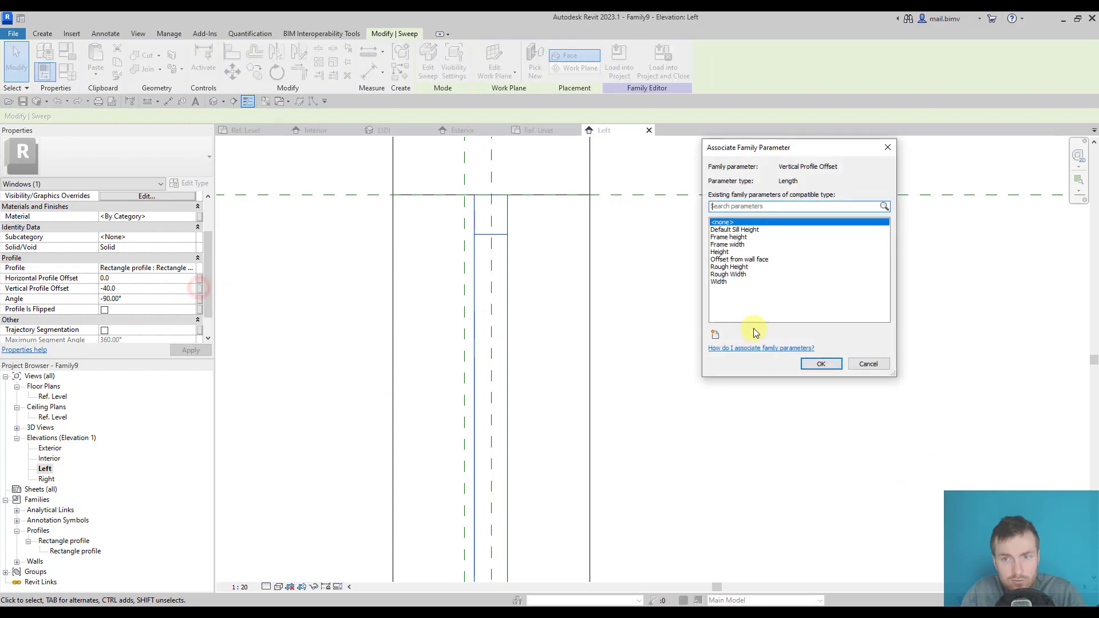
{"action": "left_click", "coordinate": [715, 336]}
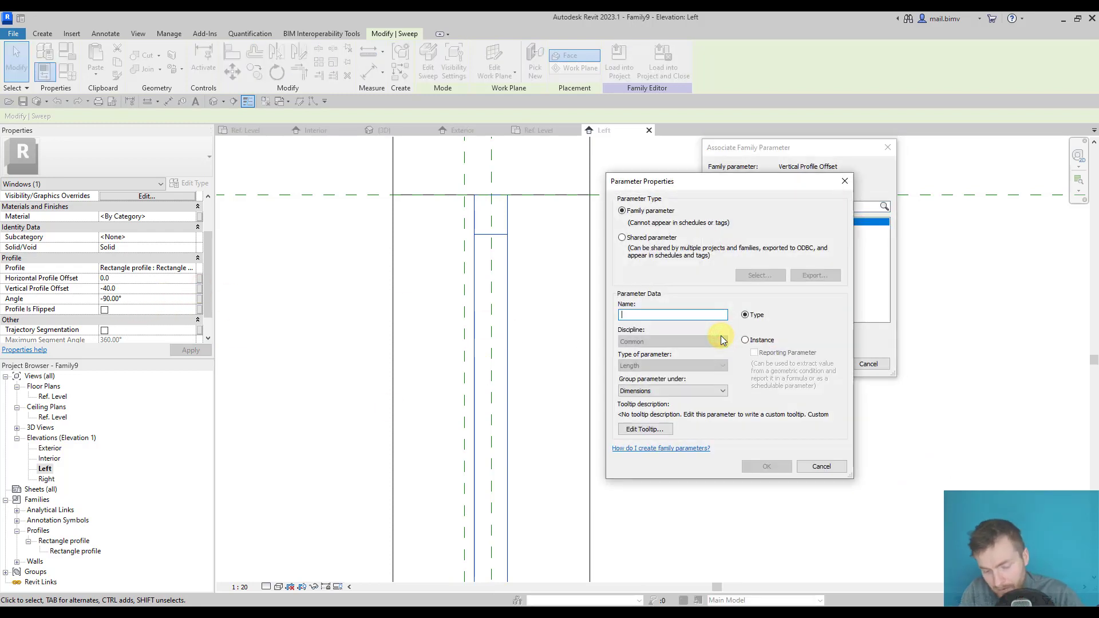
{"action": "type", "text": "Frame off"}
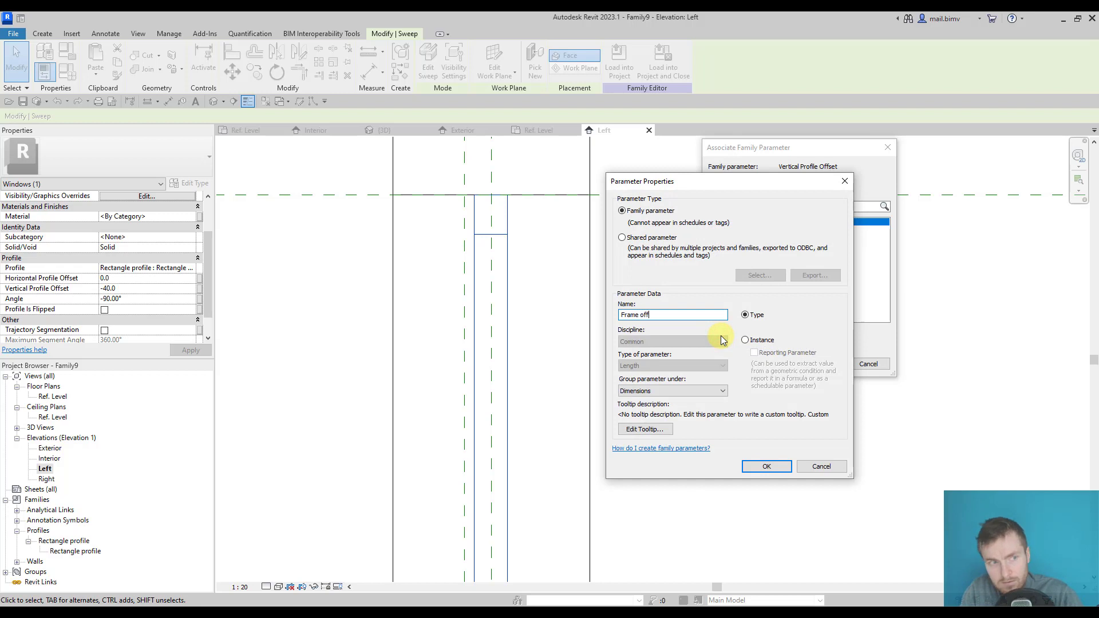
{"action": "type", "text": "set vertical"}
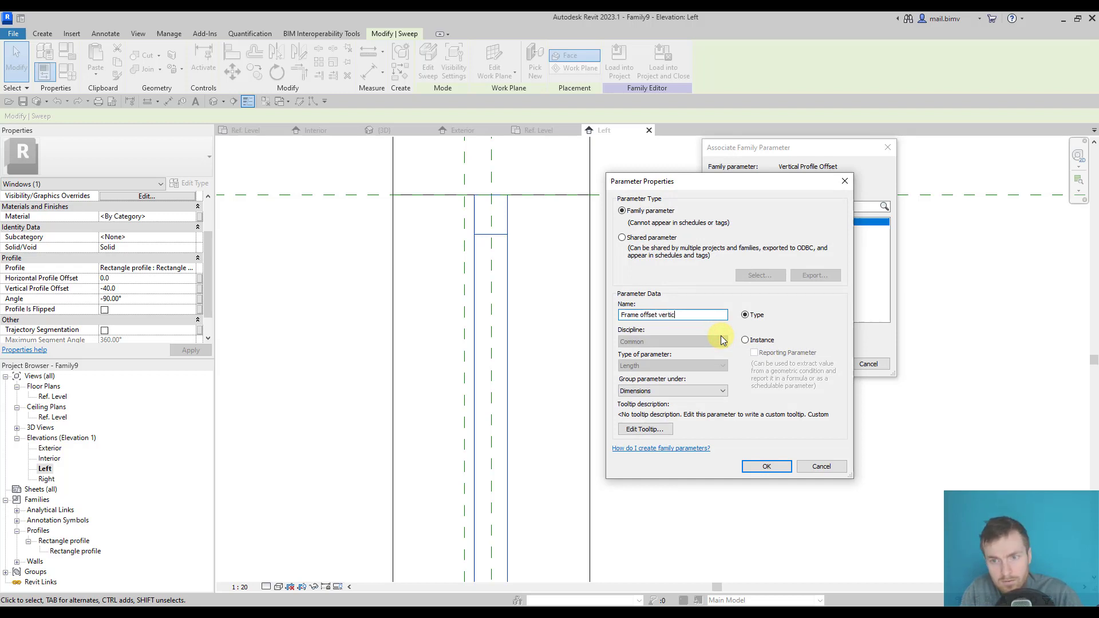
{"action": "left_click", "coordinate": [774, 468]}
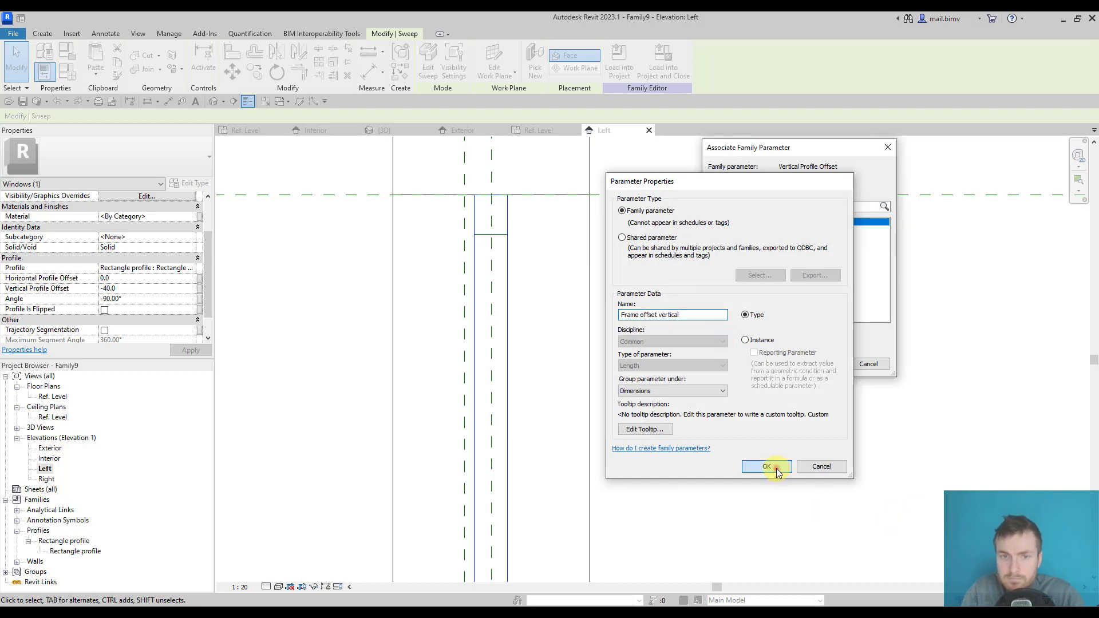
{"action": "left_click", "coordinate": [822, 365]}
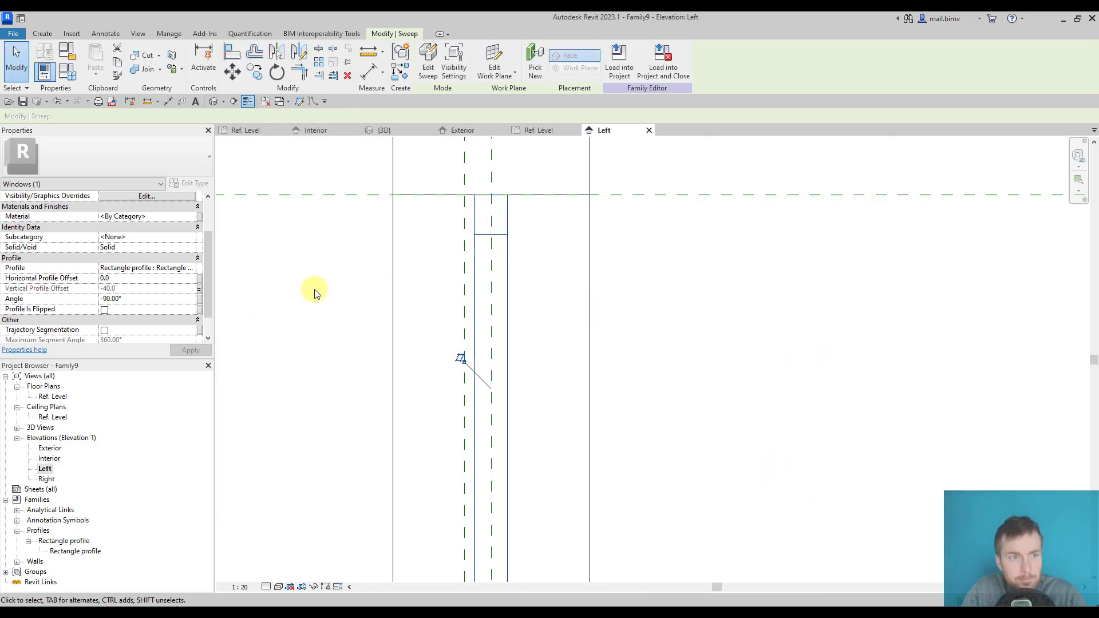
Enter the formula Frame width /2 for the Frame offset vertical parameter in the window's family types.
{"action": "left_click", "coordinate": [71, 72]}
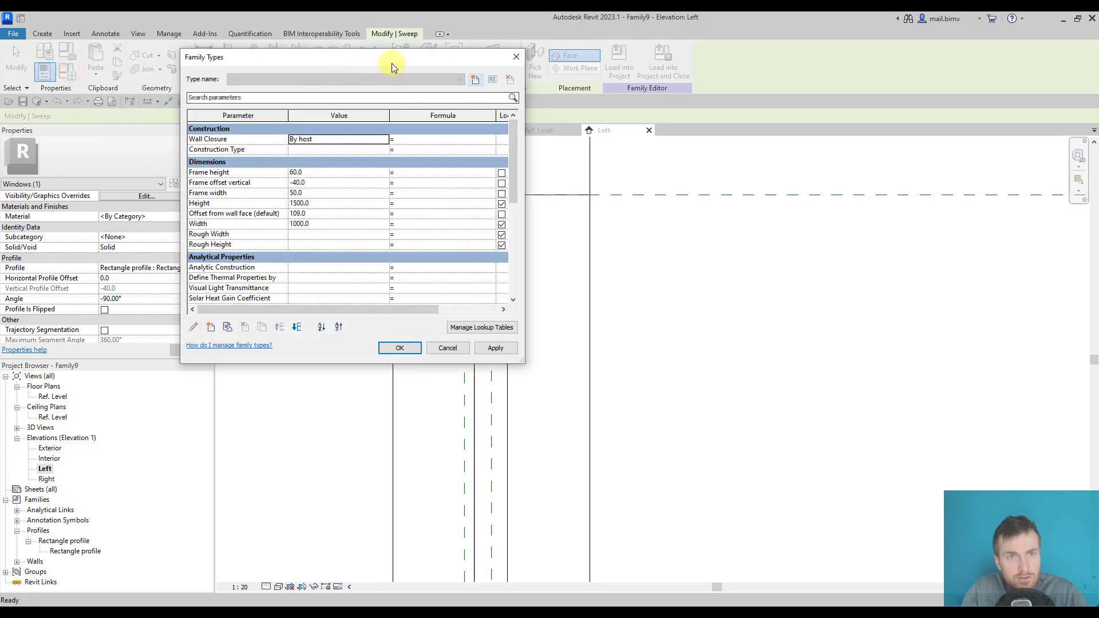
{"action": "left_click_drag", "start_coordinate": [394, 67], "coordinate": [249, 70]}
{"action": "left_click", "coordinate": [73, 186]}
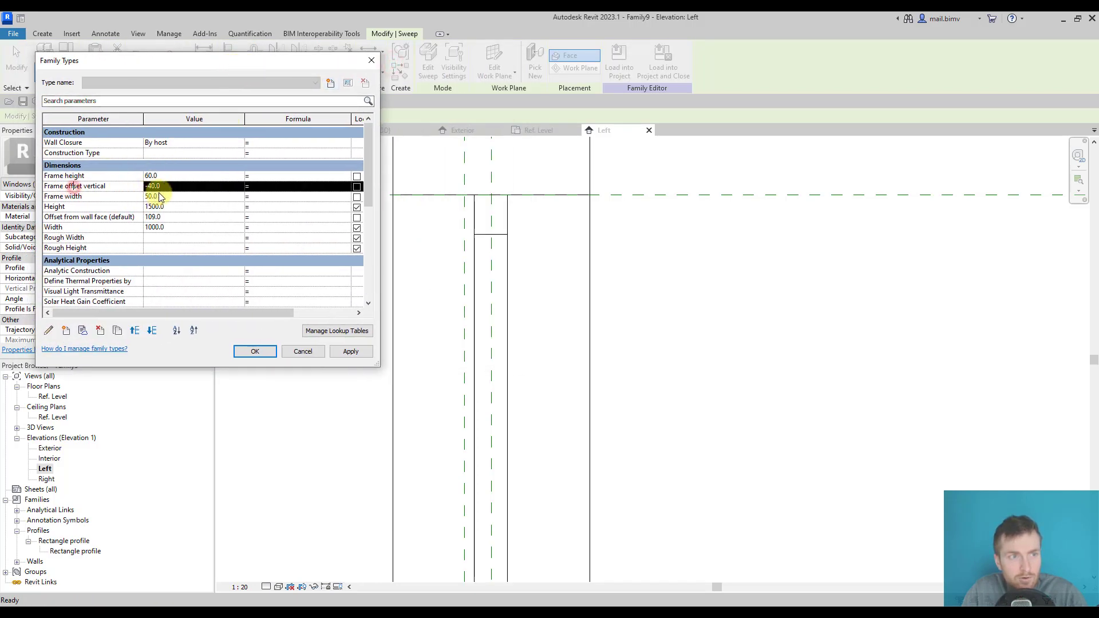
{"action": "left_click", "coordinate": [222, 186]}
{"action": "left_click", "coordinate": [281, 189]}
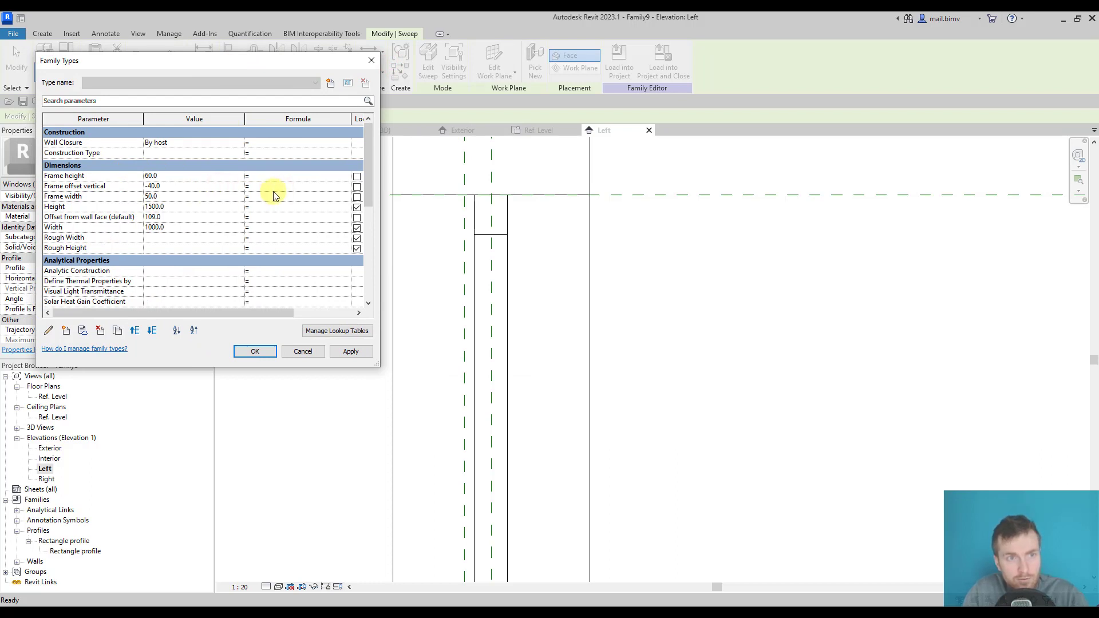
{"action": "left_click", "coordinate": [86, 196]}
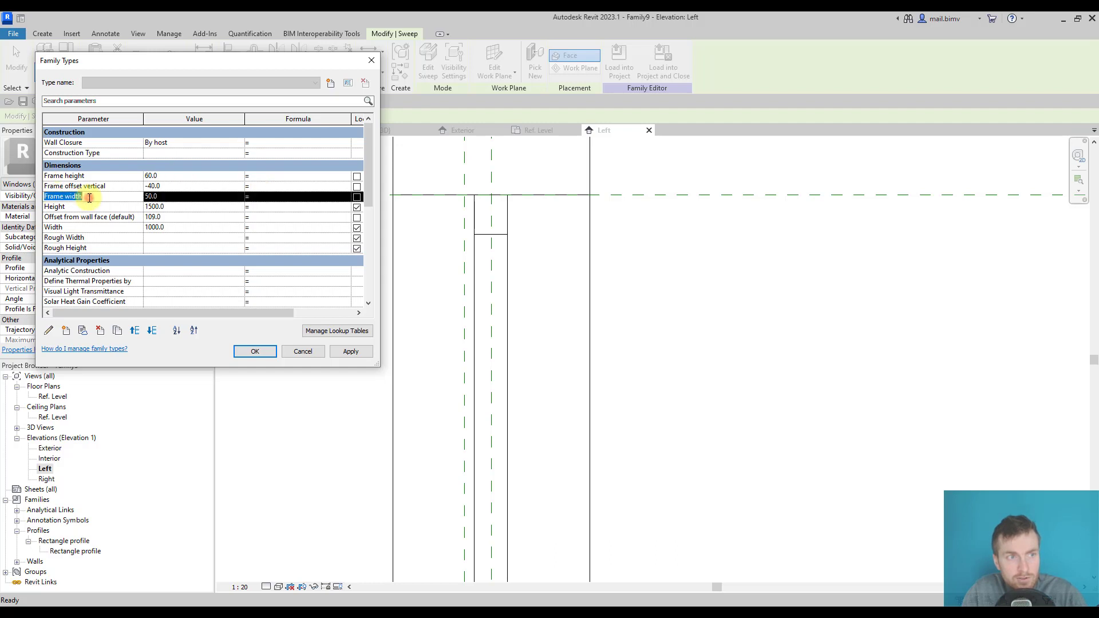
{"action": "left_click", "coordinate": [258, 185]}
{"action": "left_click", "coordinate": [87, 197]}
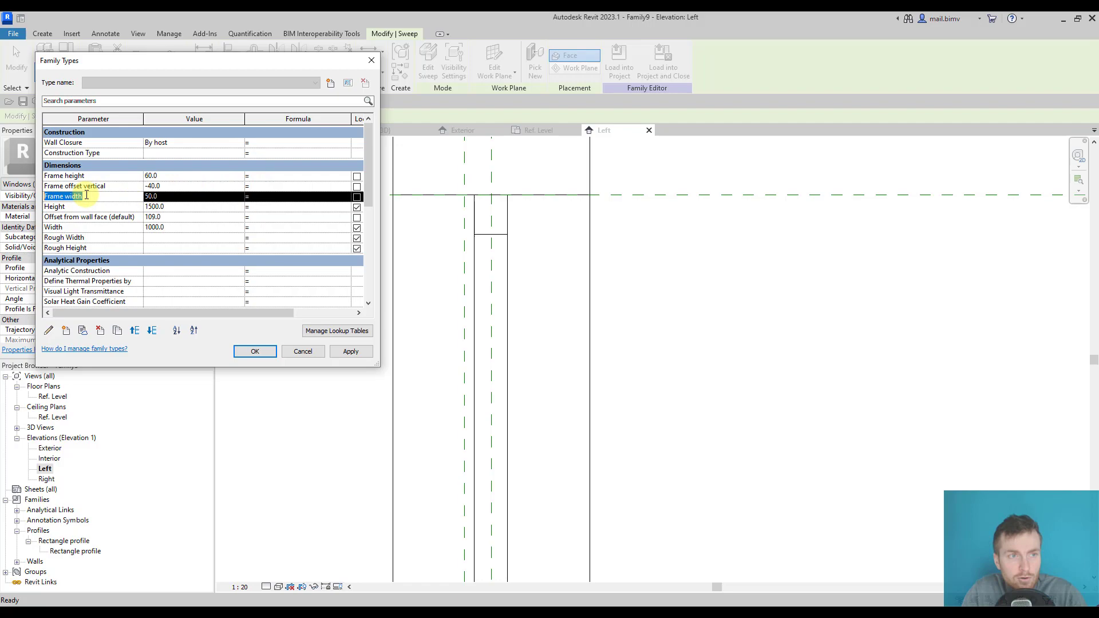
{"action": "left_click", "coordinate": [252, 182]}
{"action": "type", "text": "Frame wid"}
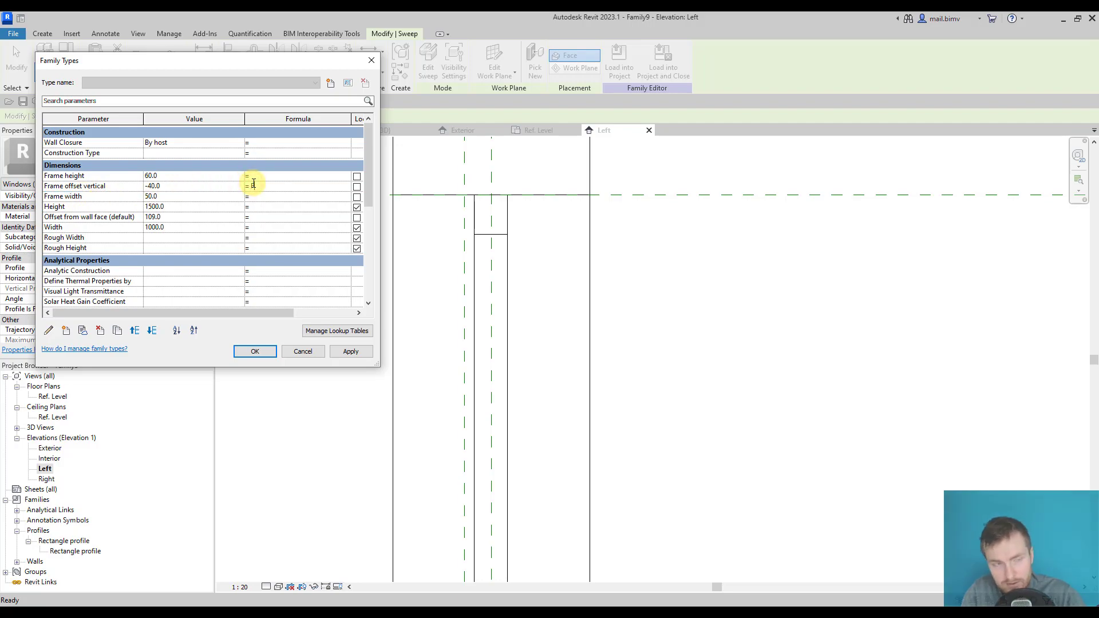
{"action": "type", "text": "th"}
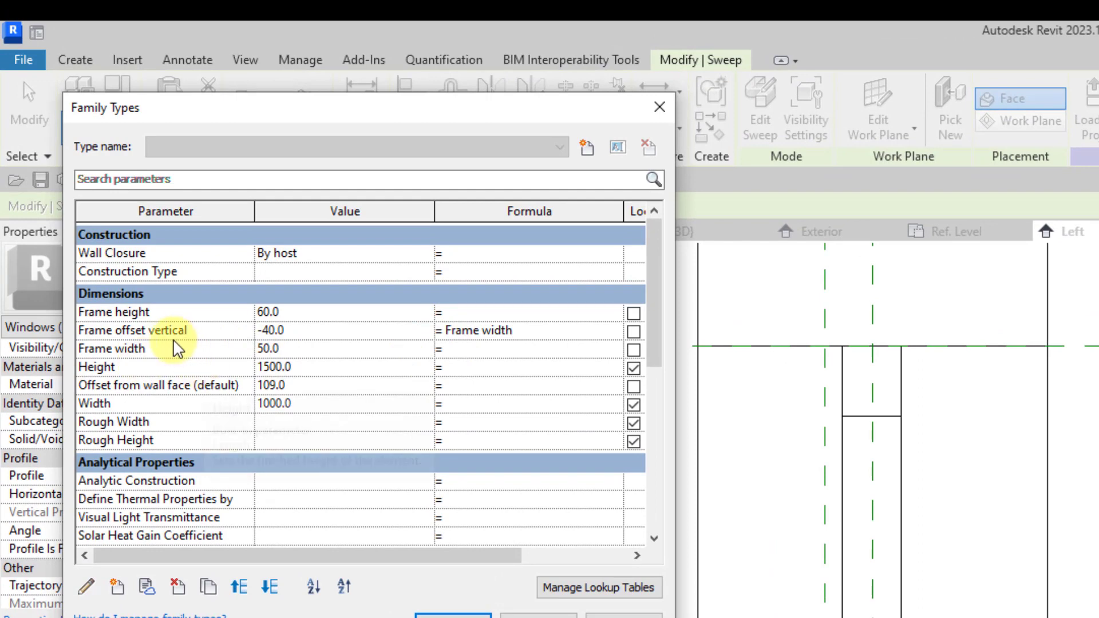
{"action": "type", "text": " -"}
{"action": "key", "text": "BackSpace"}
{"action": "type", "text": "/2"}
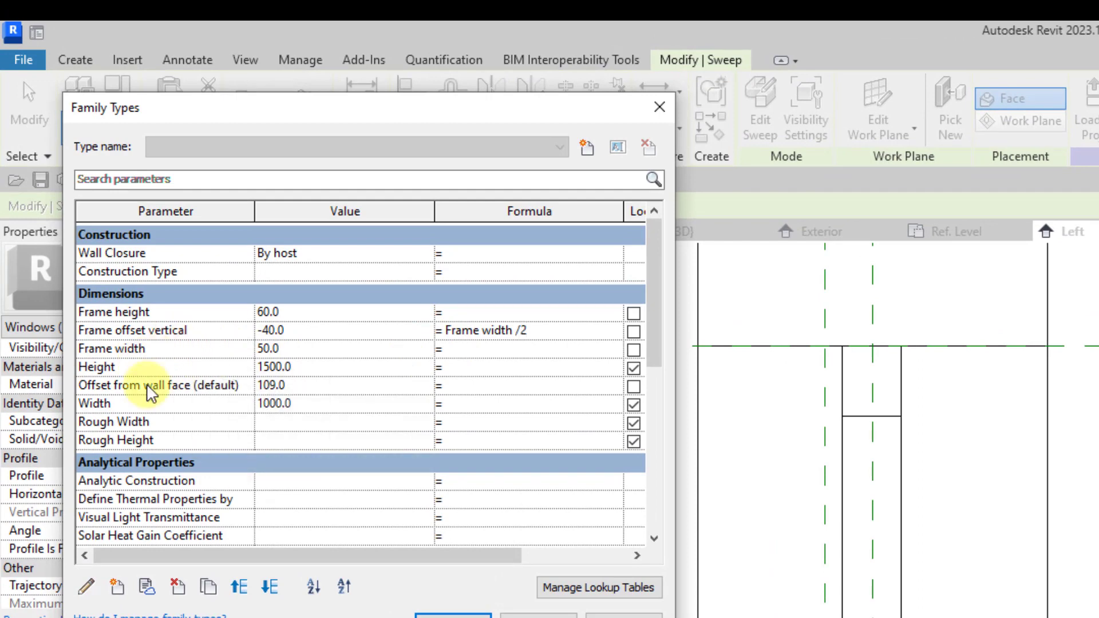
Try multiplication and addition operators in the Frame offset vertical formula, and restore the division by 2.
{"action": "left_click", "coordinate": [521, 330]}
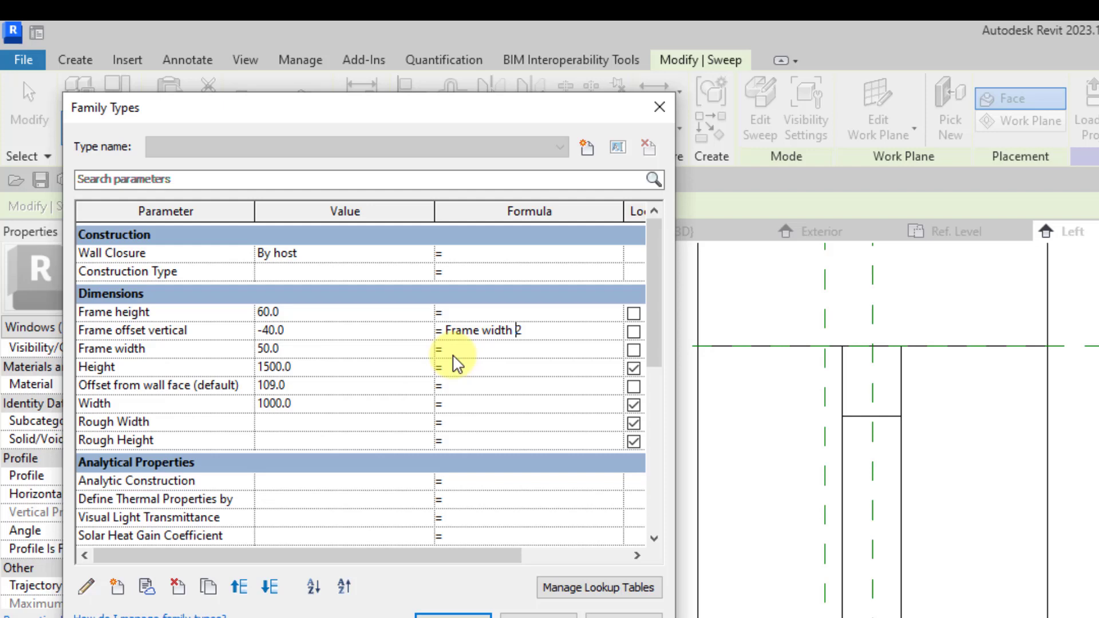
{"action": "type", "text": "-"}
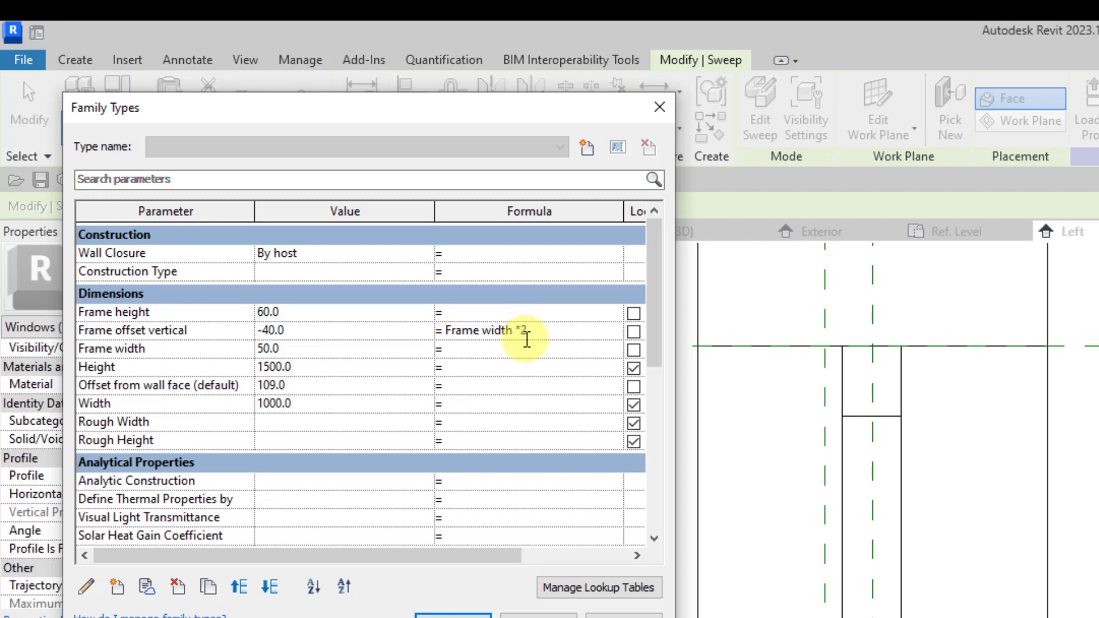
{"action": "type", "text": "/"}
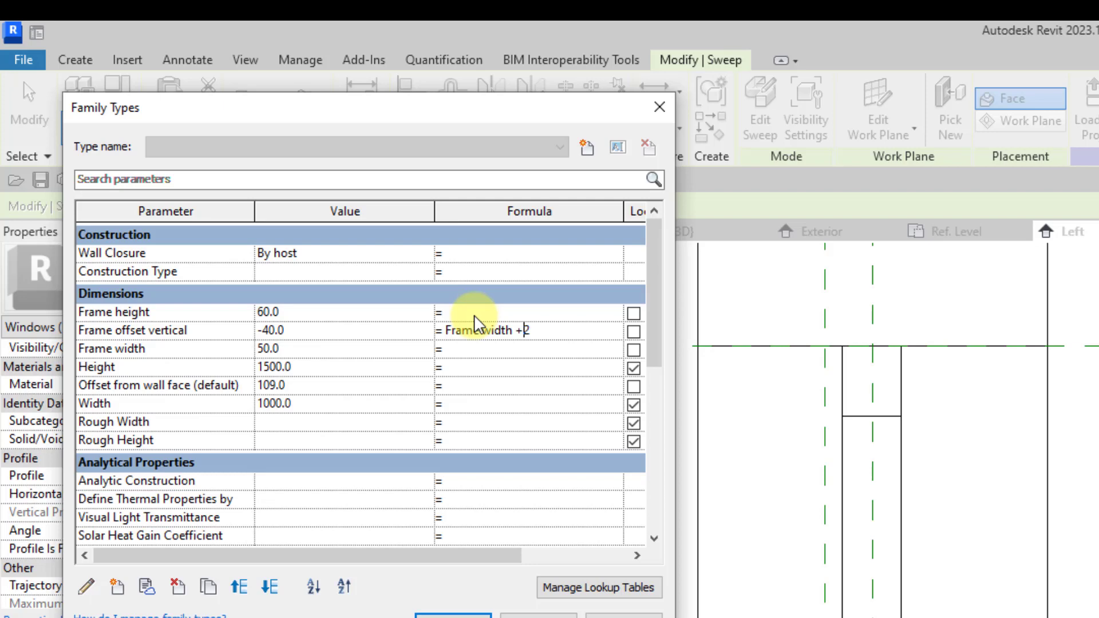
{"action": "type", "text": "/"}
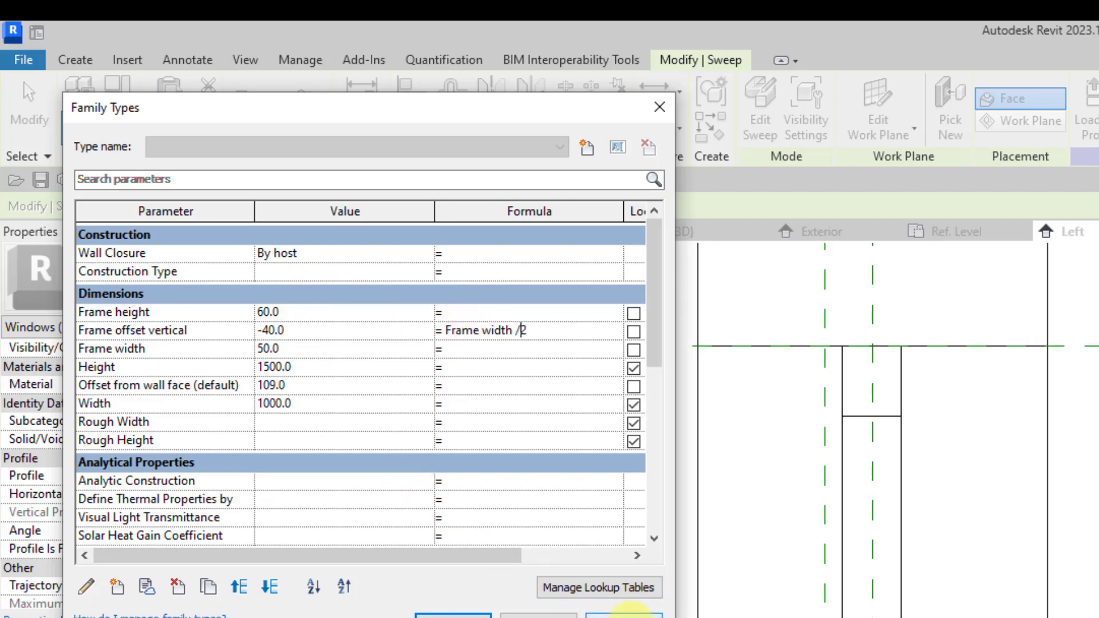
Apply the Frame offset vertical formula, negate it to -Frame width / 2, and accept the family types.
{"action": "left_click", "coordinate": [627, 613]}
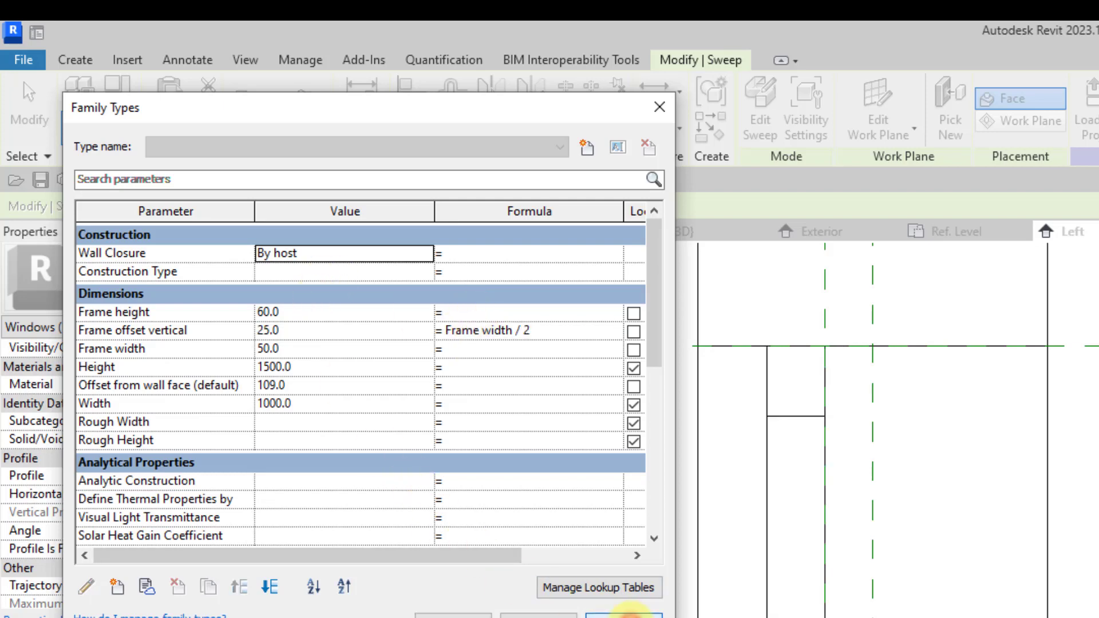
{"action": "left_click", "coordinate": [439, 327]}
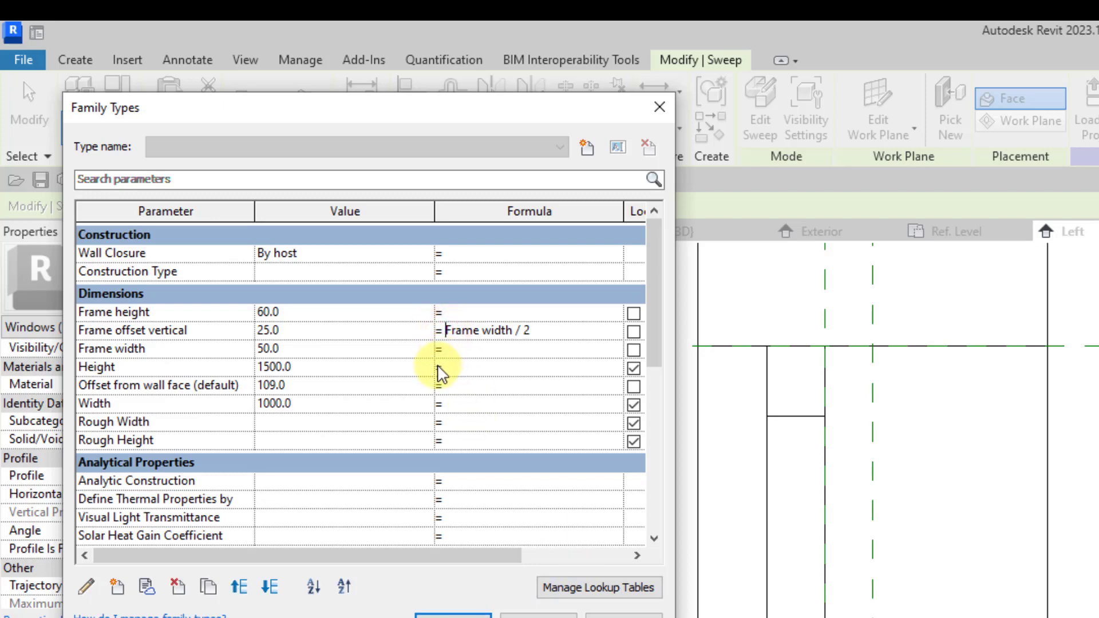
{"action": "type", "text": "-"}
{"action": "left_click", "coordinate": [624, 615]}
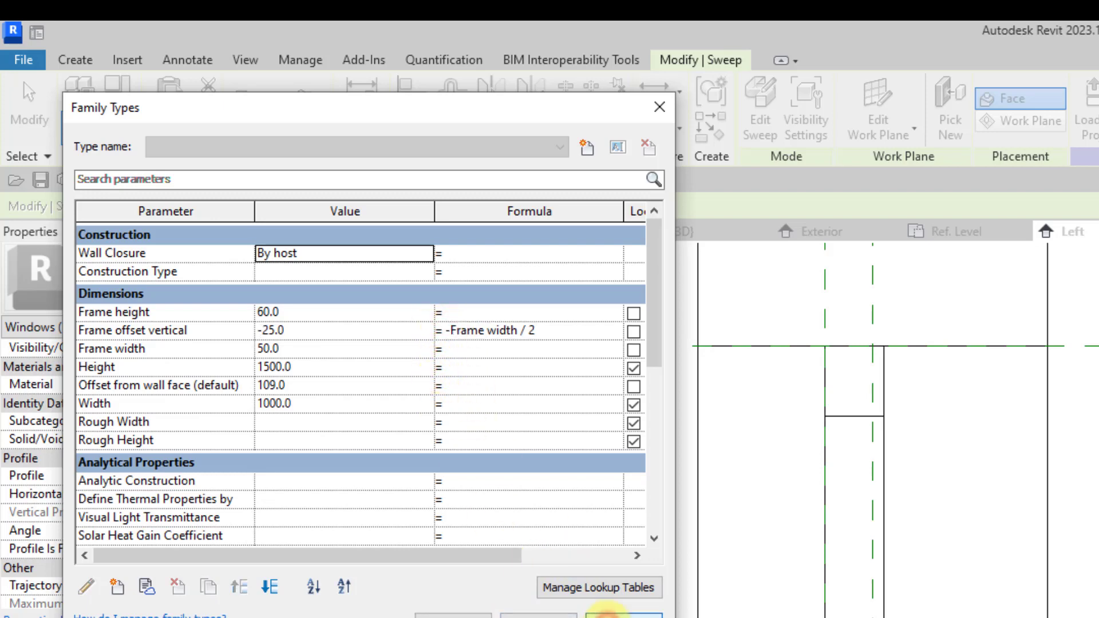
{"action": "left_click", "coordinate": [451, 332]}
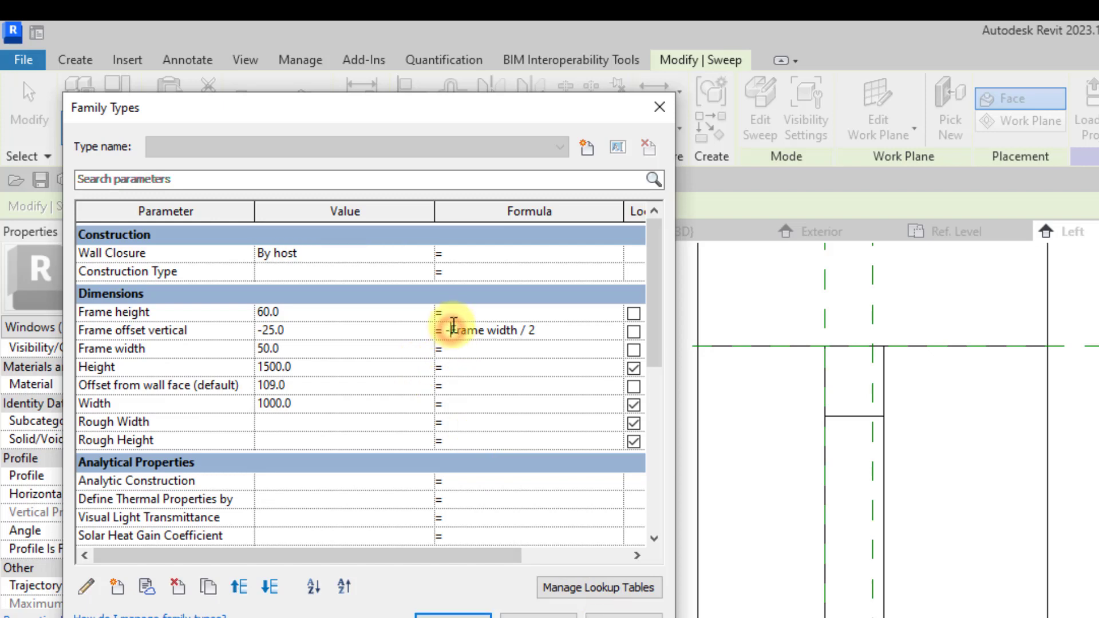
{"action": "left_click", "coordinate": [287, 343]}
{"action": "left_click", "coordinate": [284, 335]}
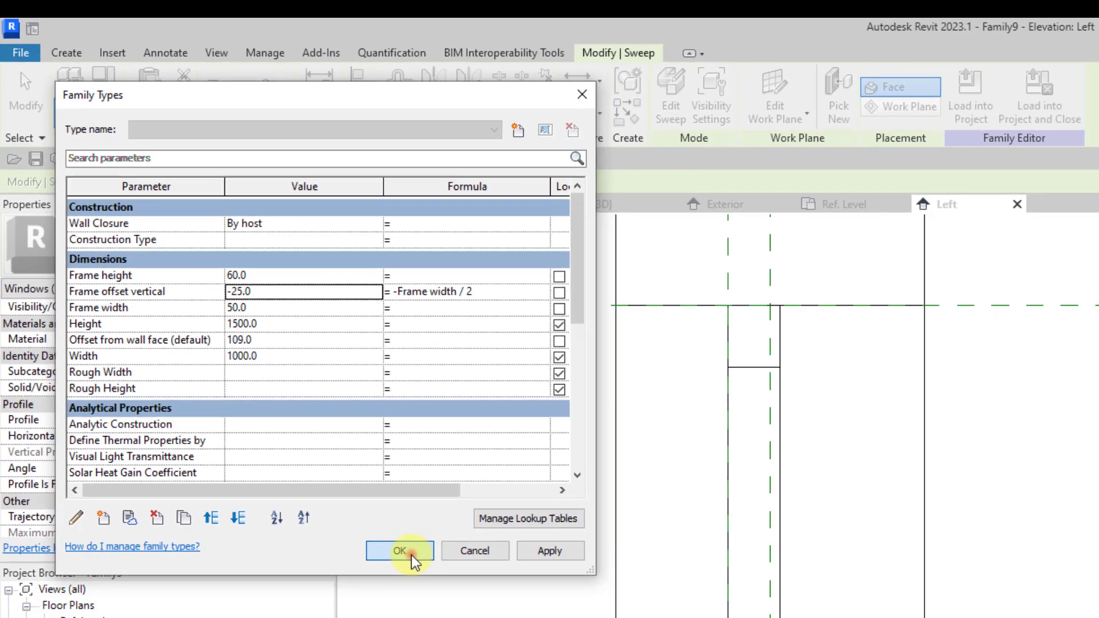
{"action": "left_click", "coordinate": [400, 551]}
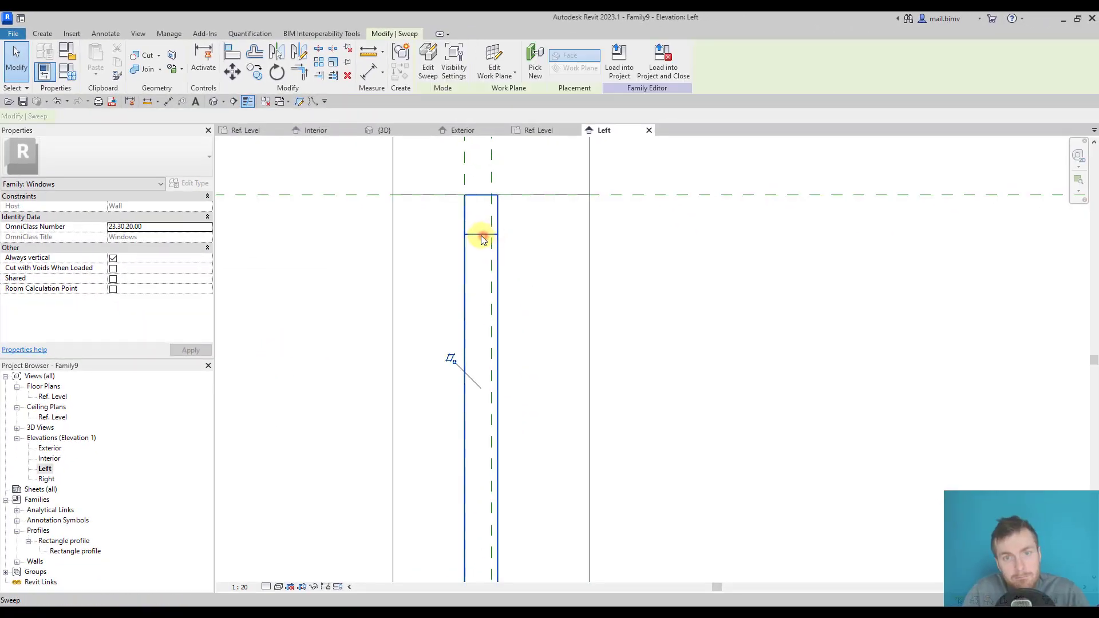
Open the loaded Rectangle profile family for editing.
{"action": "left_click", "coordinate": [480, 239]}
{"action": "scroll", "coordinate": [471, 252], "scroll_direction": "down", "scroll_amount": 2}
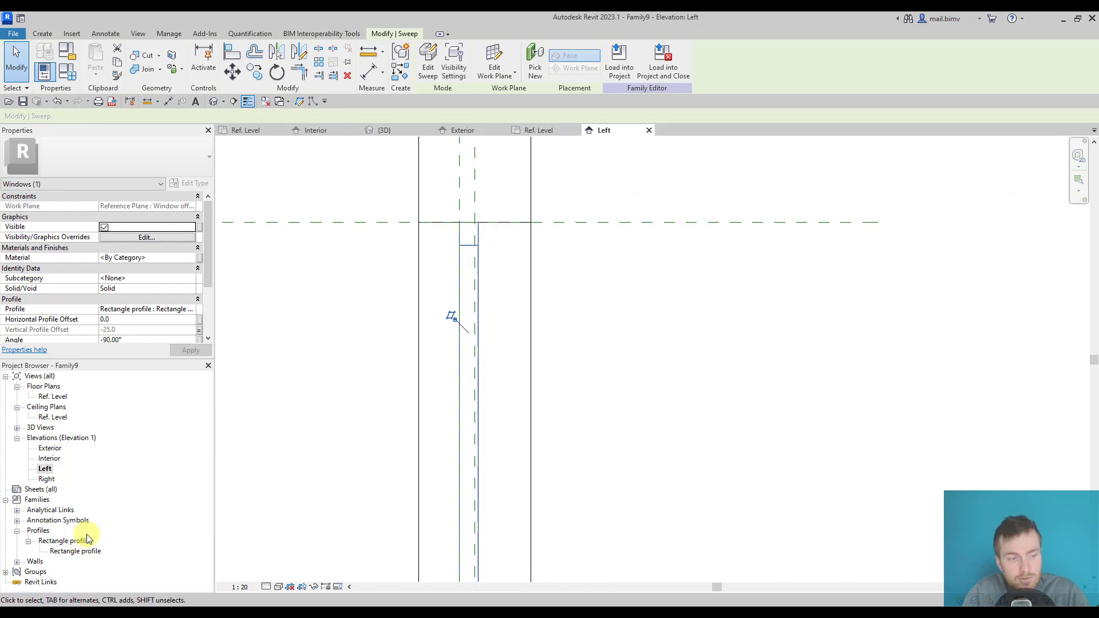
{"action": "left_click", "coordinate": [76, 551]}
{"action": "right_click", "coordinate": [76, 551]}
{"action": "left_click", "coordinate": [60, 542]}
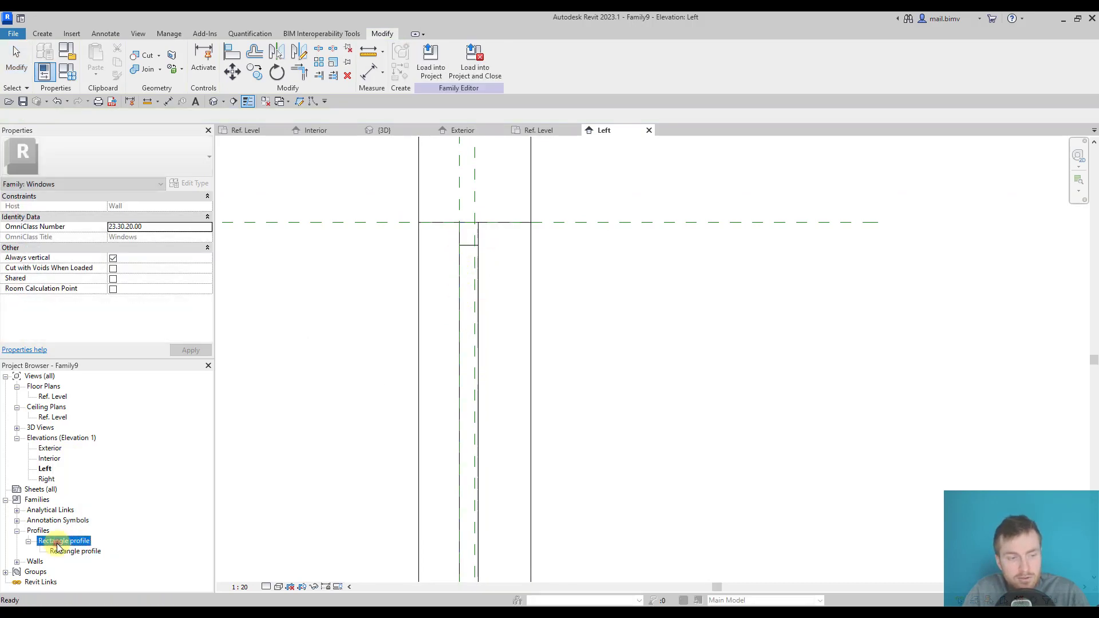
{"action": "right_click", "coordinate": [60, 544]}
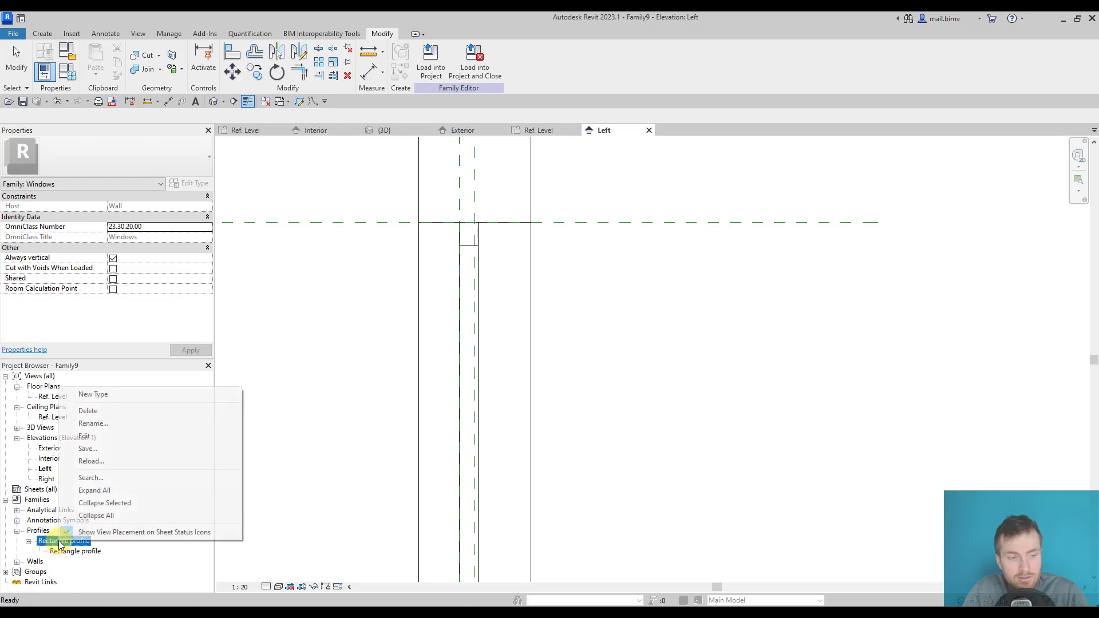
{"action": "left_click", "coordinate": [100, 437]}
Move the profile rectangle with its dimensions so its upper-left corner shifts to the intersection of the reference planes.
{"action": "left_click_drag", "start_coordinate": [439, 195], "coordinate": [750, 532]}
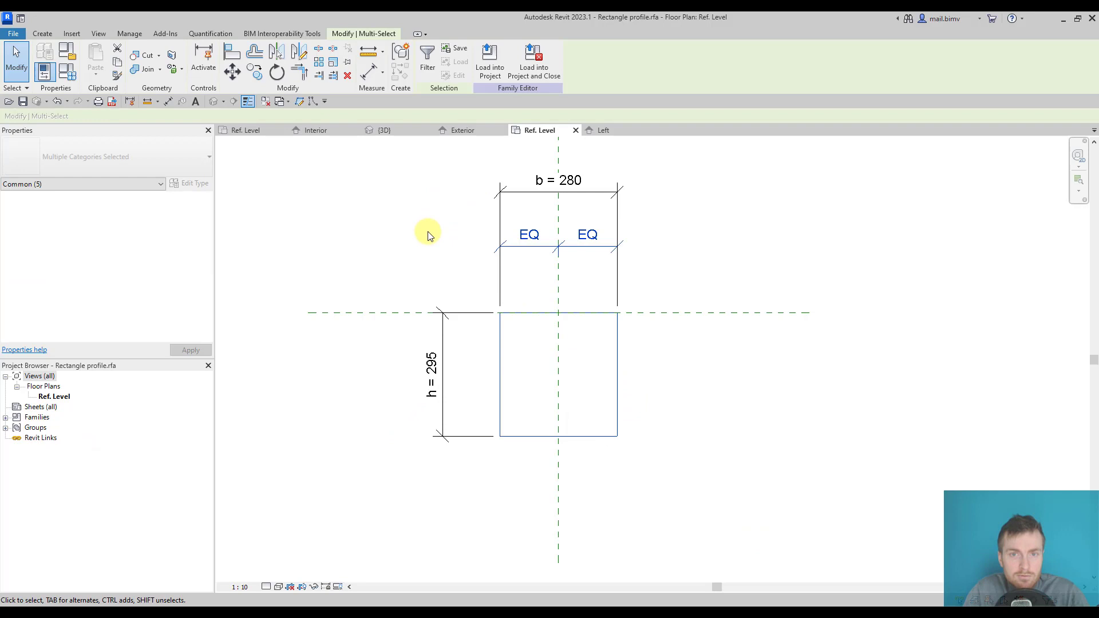
{"action": "left_click", "coordinate": [427, 237]}
{"action": "middle_click_drag", "start_coordinate": [427, 266], "coordinate": [433, 326]}
{"action": "left_click_drag", "start_coordinate": [360, 189], "coordinate": [729, 565]}
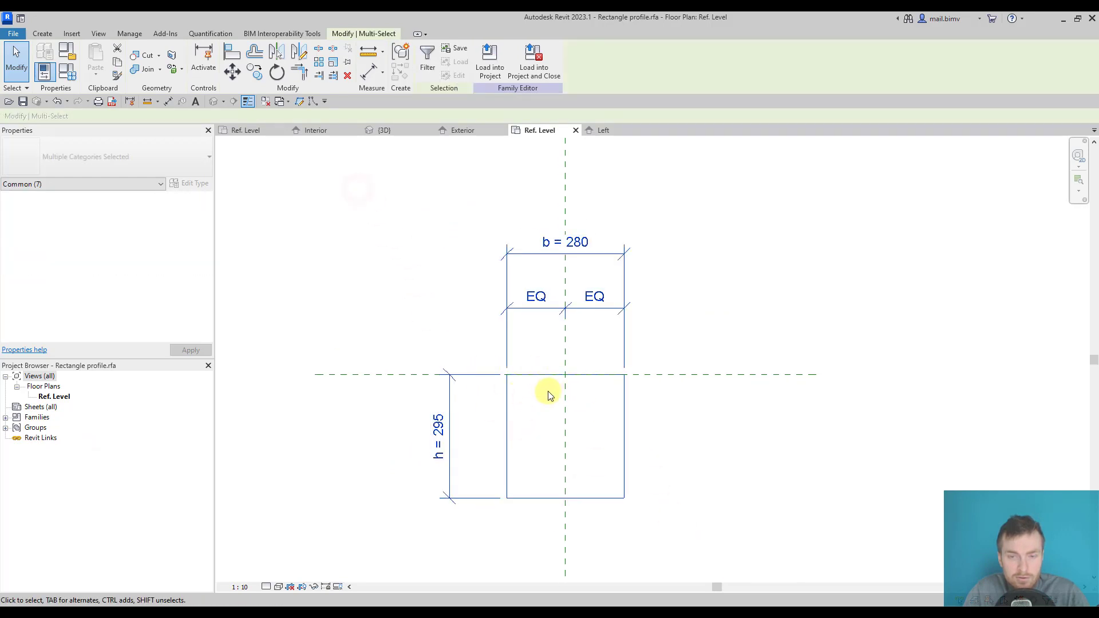
{"action": "left_click", "coordinate": [239, 71]}
{"action": "left_click", "coordinate": [507, 375]}
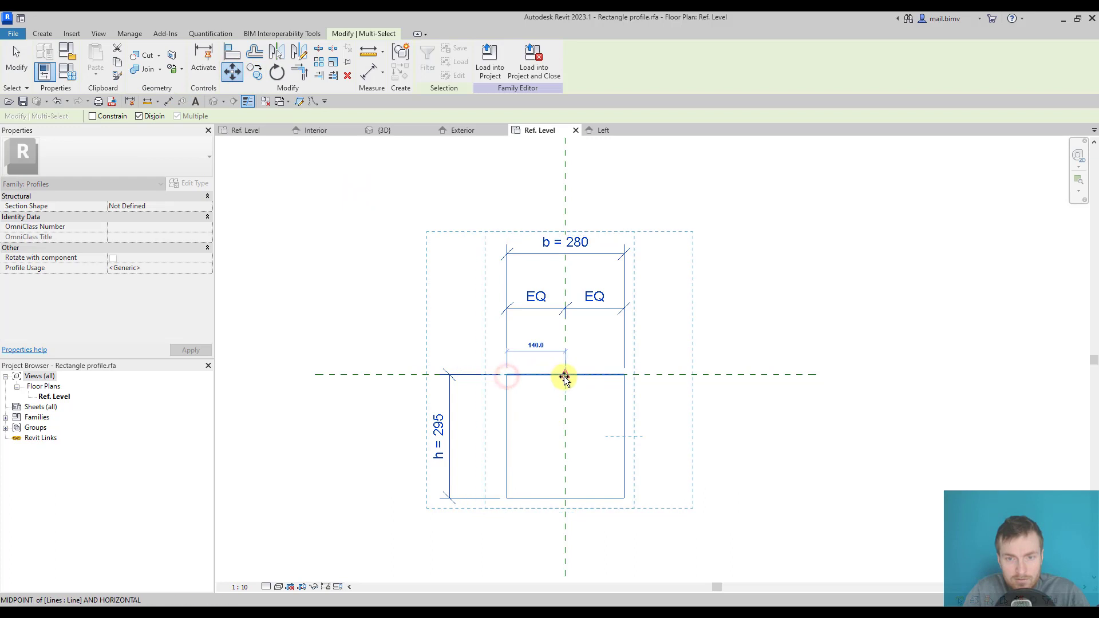
{"action": "left_click", "coordinate": [564, 376]}
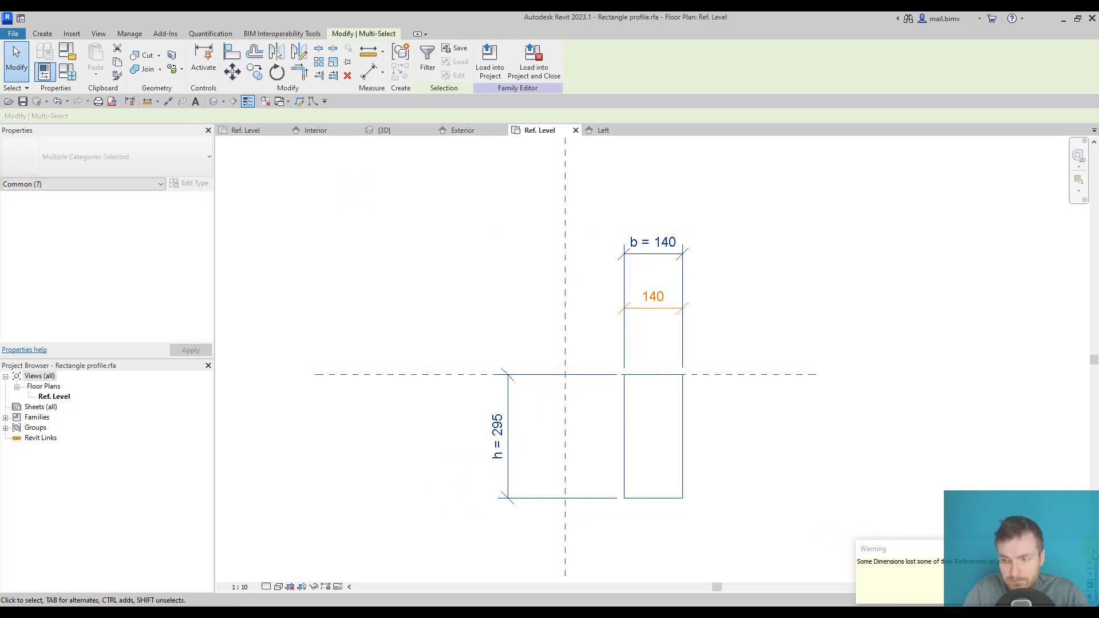
Align the rectangle's left line to the vertical reference plane and lock the alignment.
{"action": "left_click", "coordinate": [624, 441]}
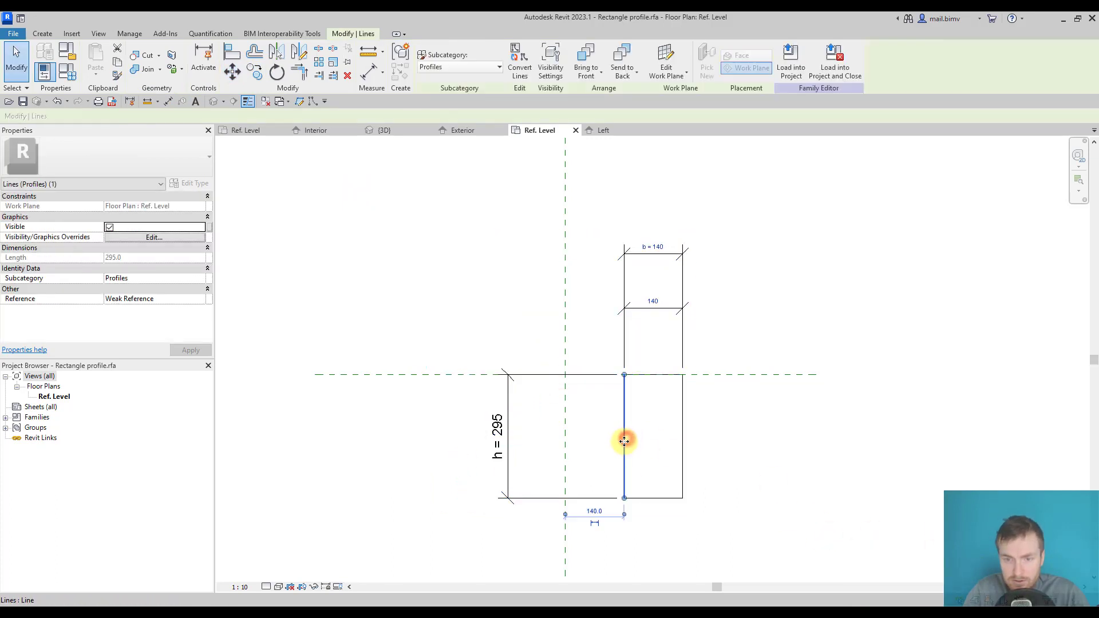
{"action": "key", "text": "a"}
{"action": "key", "text": "l"}
{"action": "left_click", "coordinate": [563, 430]}
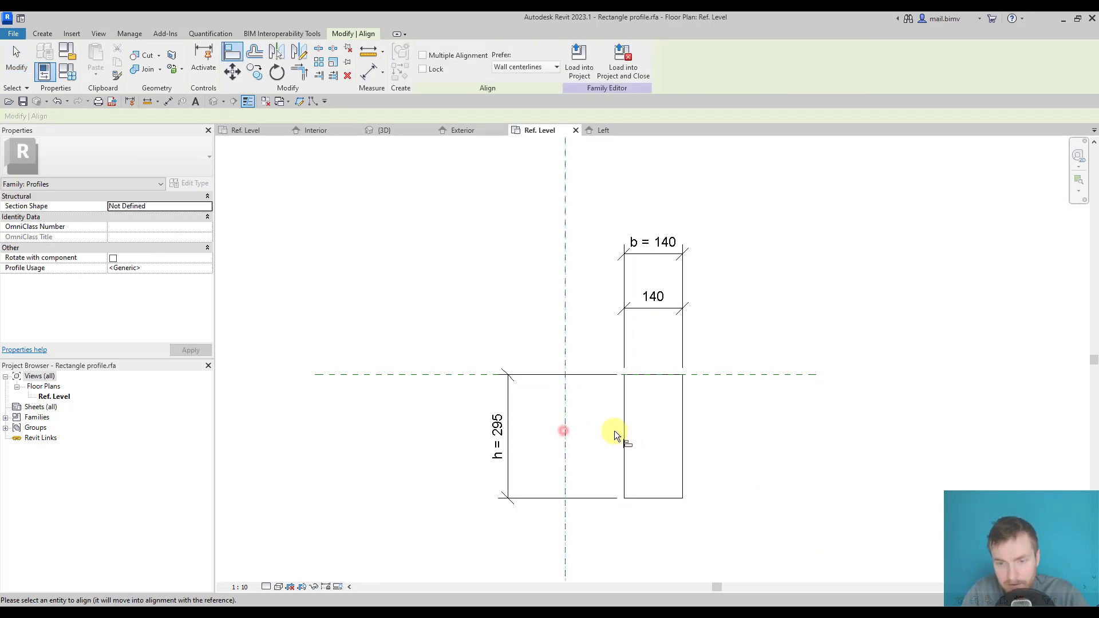
{"action": "left_click", "coordinate": [624, 432]}
{"action": "left_click", "coordinate": [585, 379]}
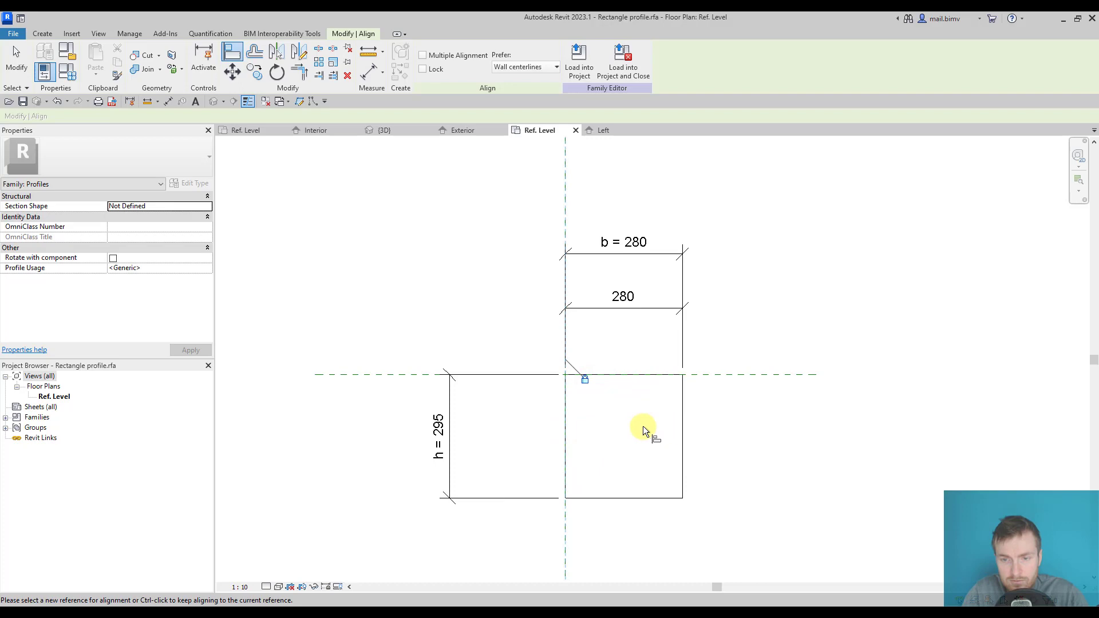
{"action": "left_click", "coordinate": [16, 60]}
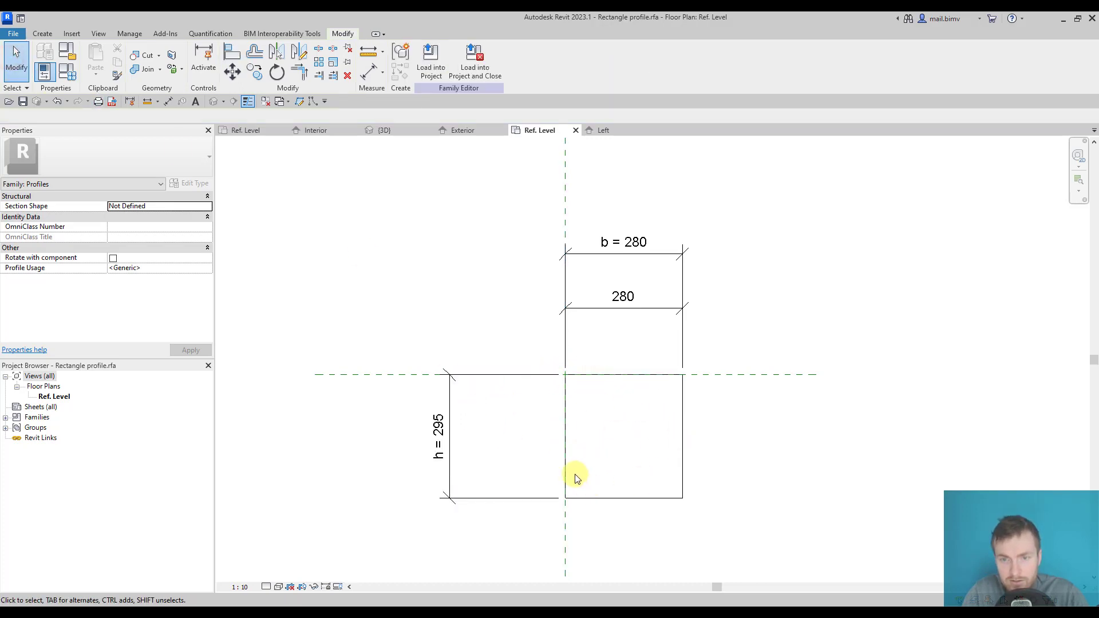
Set the profile's b and h parameters to 100, and reload the profile into the window family.
{"action": "left_click", "coordinate": [66, 73]}
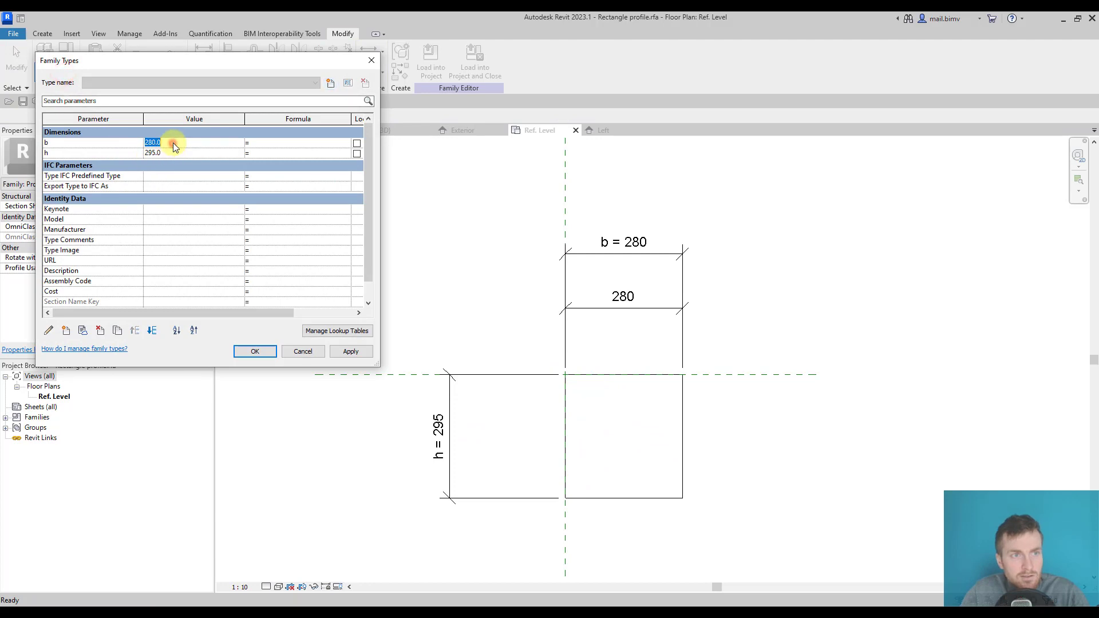
{"action": "type", "text": "100"}
{"action": "left_click", "coordinate": [158, 152]}
{"action": "type", "text": "100"}
{"action": "left_click", "coordinate": [350, 352]}
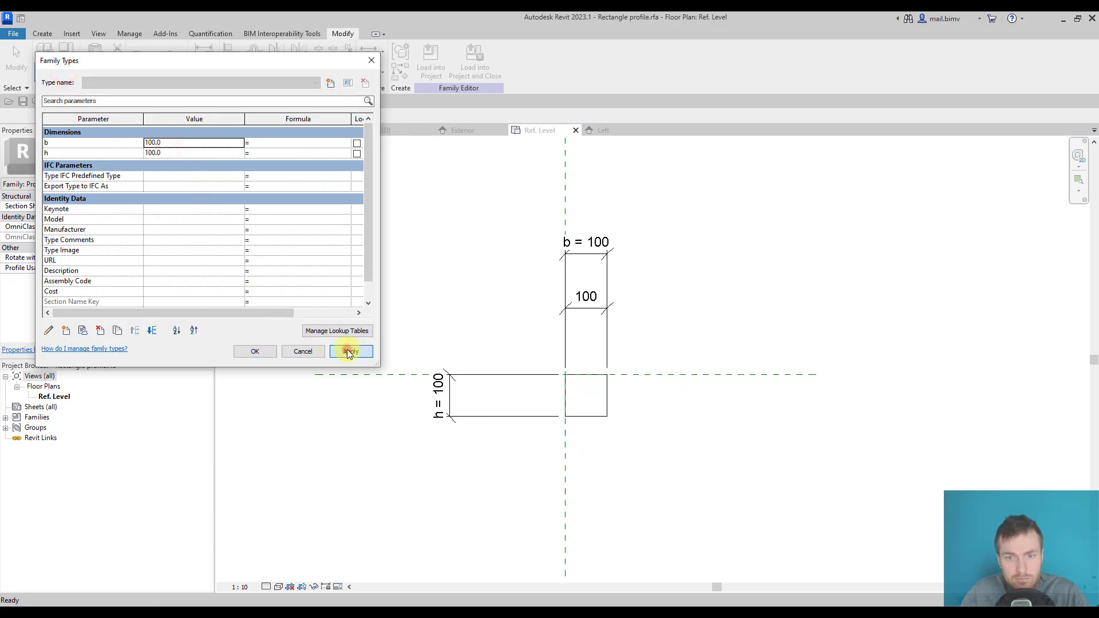
{"action": "left_click", "coordinate": [255, 351]}
{"action": "left_click", "coordinate": [428, 57]}
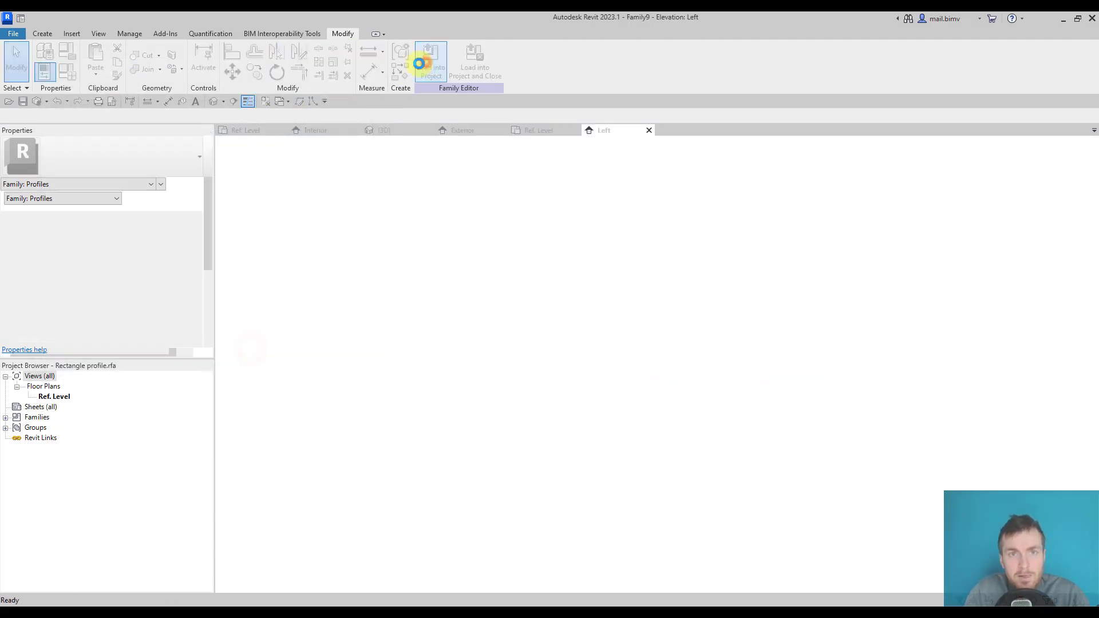
{"action": "left_click", "coordinate": [467, 281]}
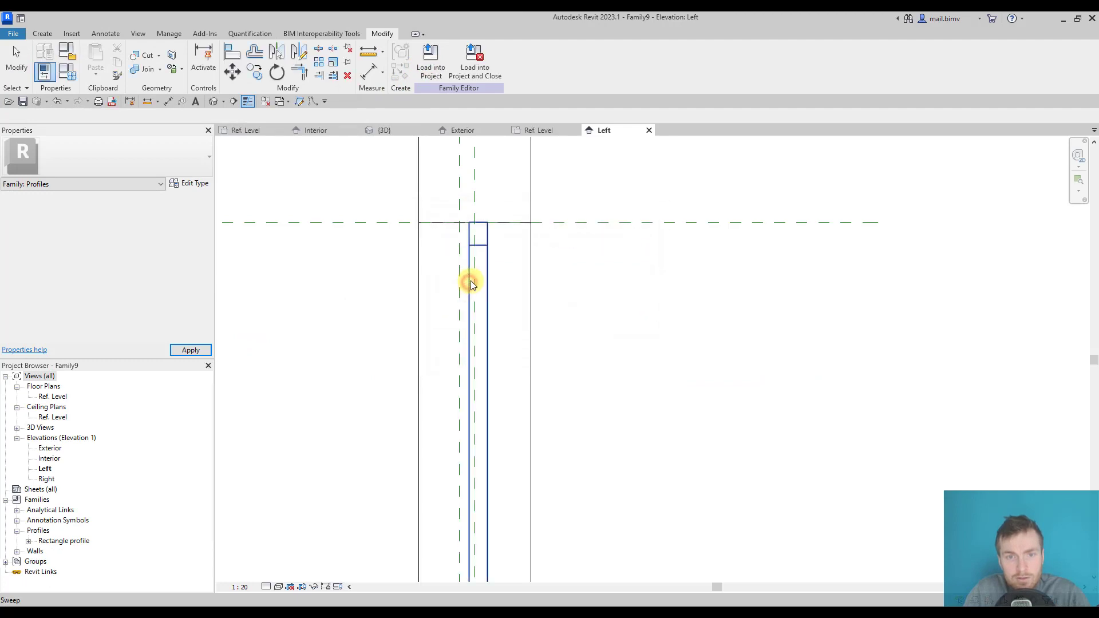
Remove the family parameter association from the frame sweep's Vertical Profile Offset and set the offset to 0.
{"action": "left_click", "coordinate": [490, 254]}
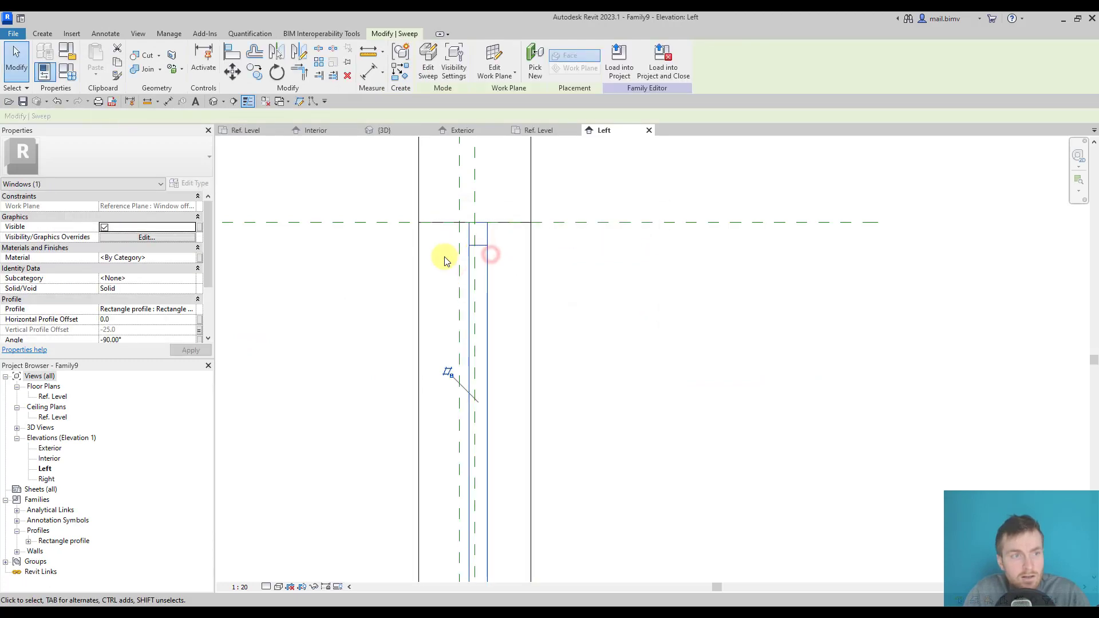
{"action": "left_click", "coordinate": [200, 333]}
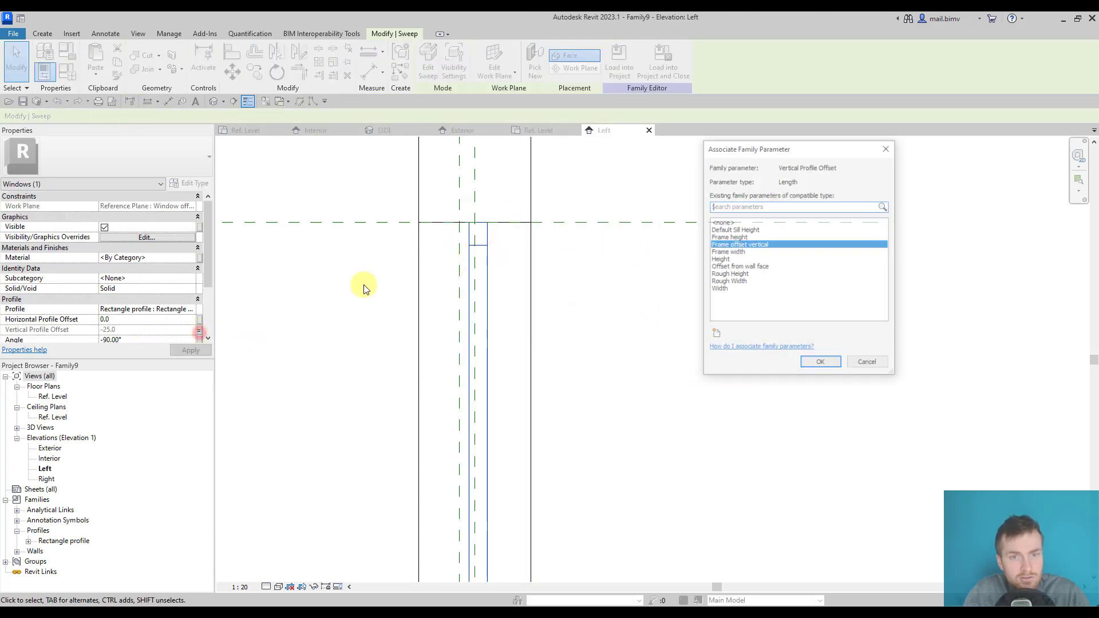
{"action": "left_click", "coordinate": [721, 222]}
{"action": "left_click", "coordinate": [818, 364]}
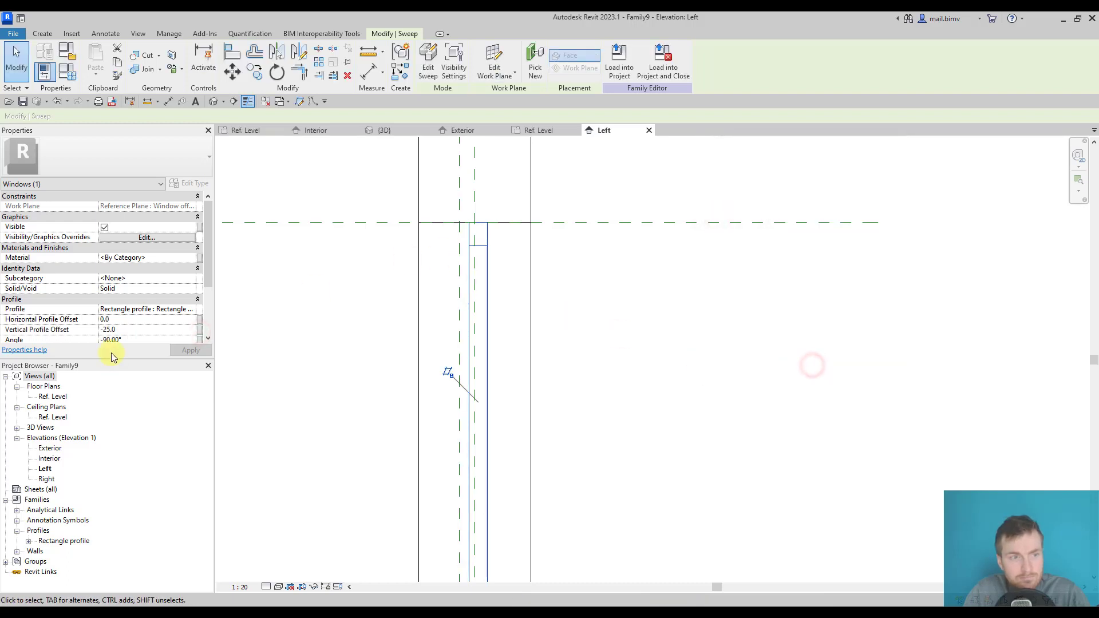
{"action": "left_click", "coordinate": [135, 329]}
{"action": "type", "text": "0"}
{"action": "key", "text": "Return"}
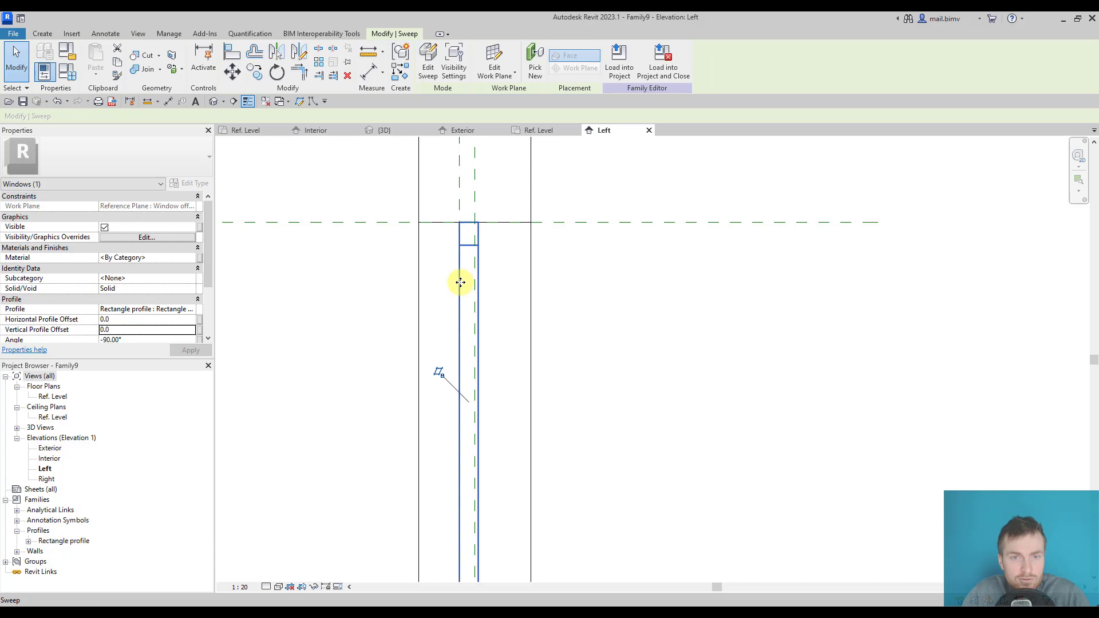
Delete the Frame offset vertical parameter from the window's family types.
{"action": "left_click", "coordinate": [63, 73]}
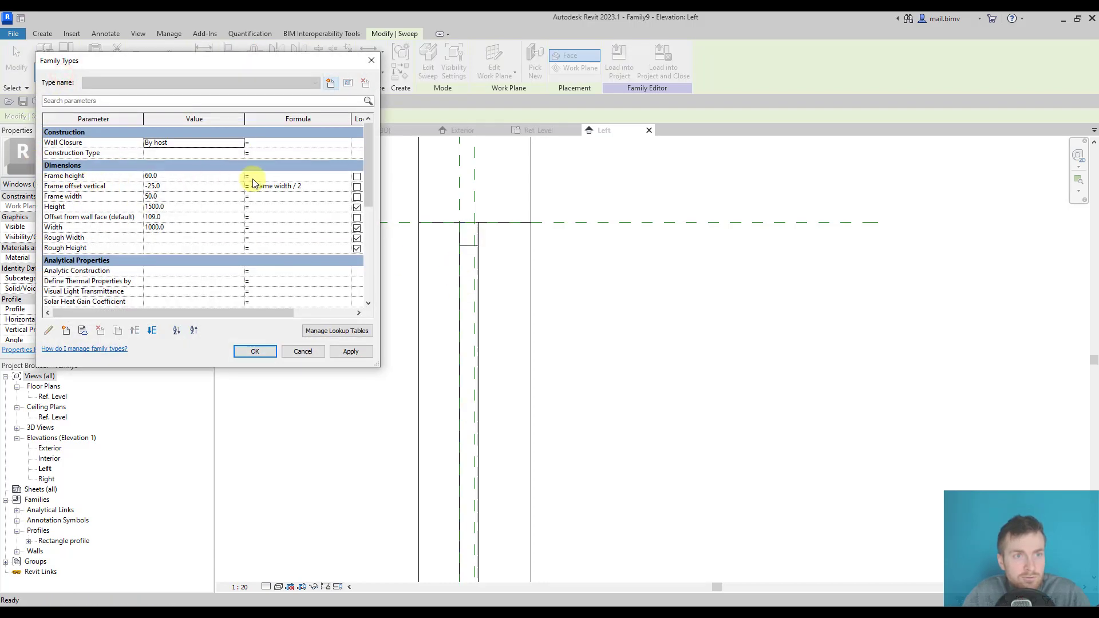
{"action": "left_click", "coordinate": [280, 186]}
{"action": "triple_click", "coordinate": [322, 186]}
{"action": "left_click", "coordinate": [57, 186]}
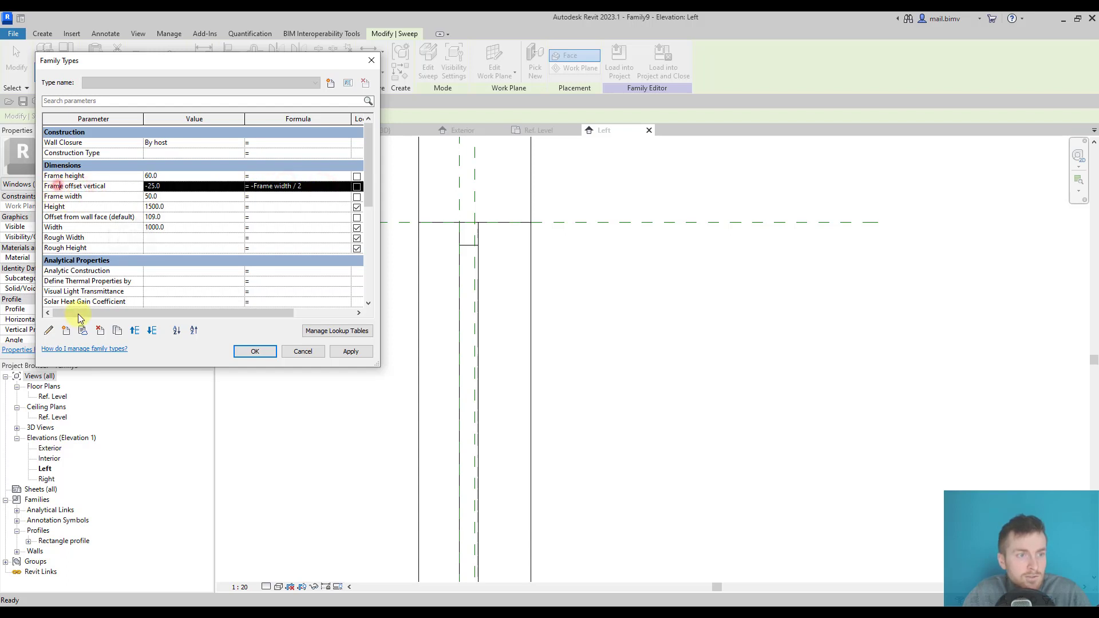
{"action": "left_click", "coordinate": [101, 330]}
{"action": "left_click", "coordinate": [573, 320]}
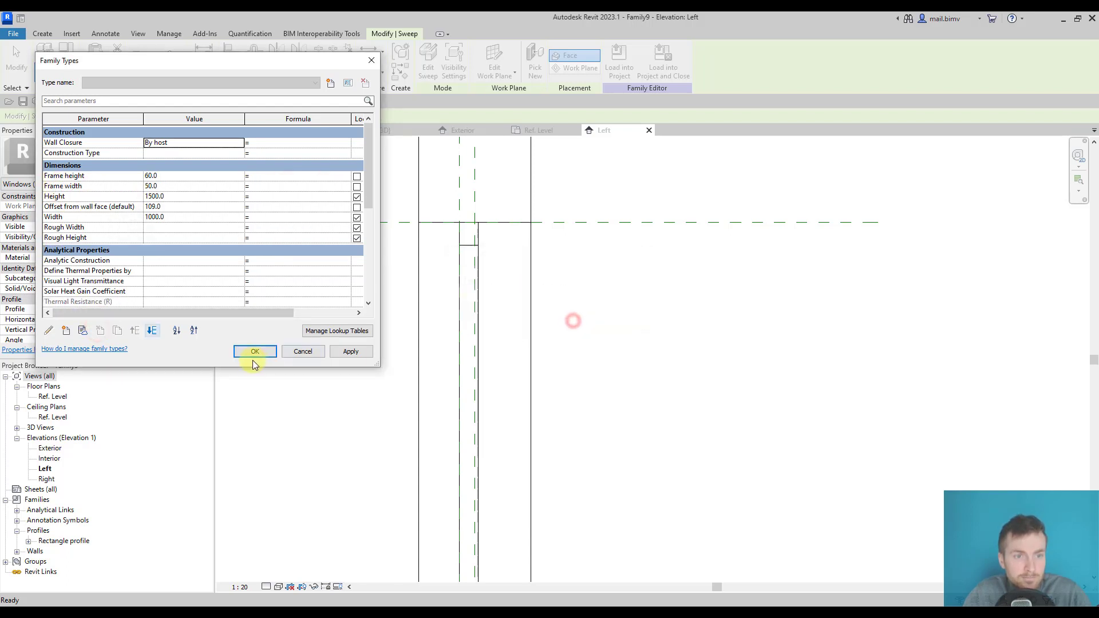
{"action": "left_click", "coordinate": [254, 352]}
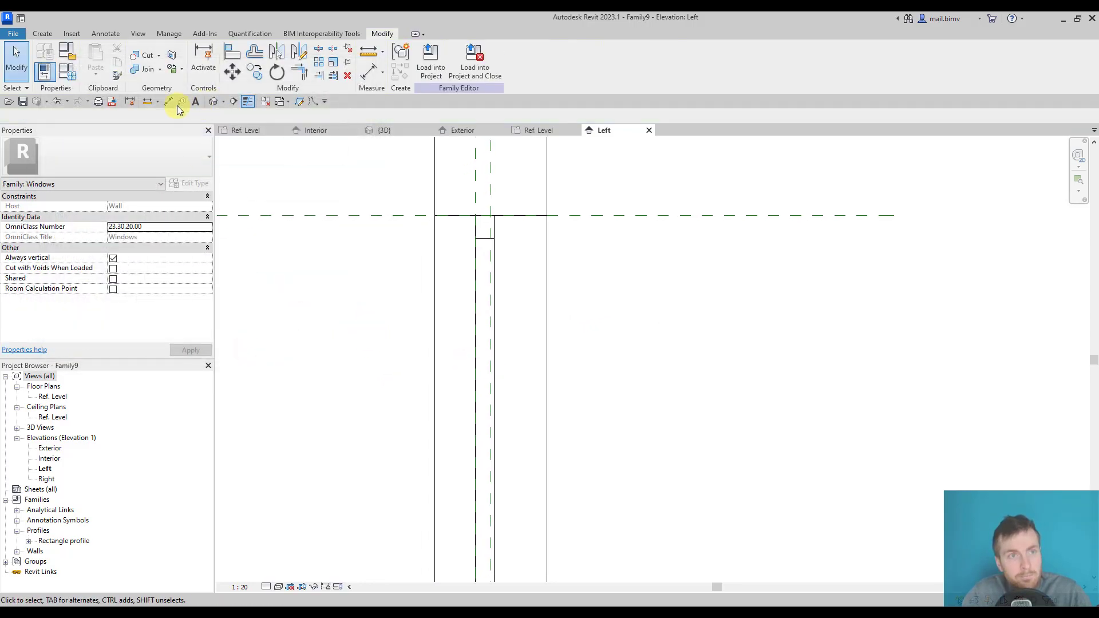
Set the Offset from wall face parameter to 50 in the family types and apply it.
{"action": "left_click", "coordinate": [68, 73]}
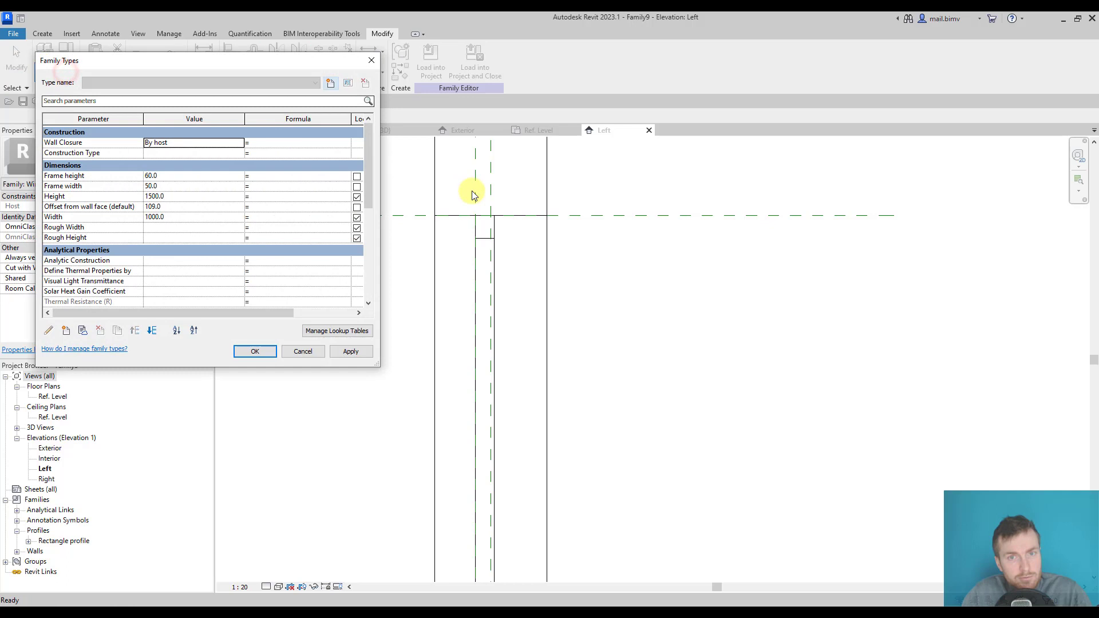
{"action": "left_click", "coordinate": [183, 206]}
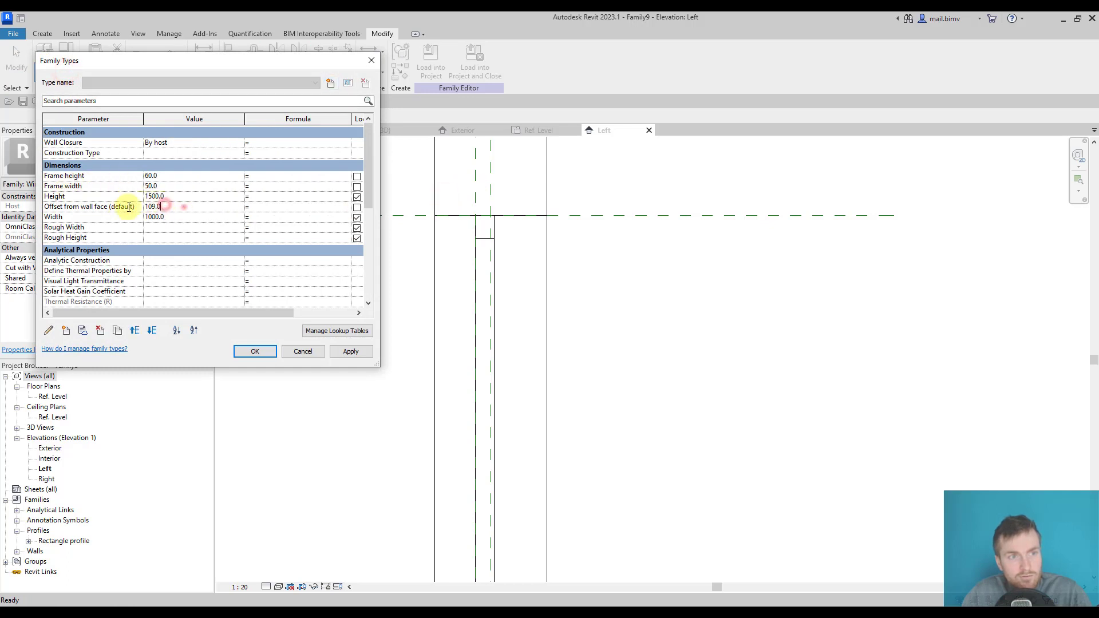
{"action": "type", "text": "50"}
{"action": "left_click", "coordinate": [350, 351]}
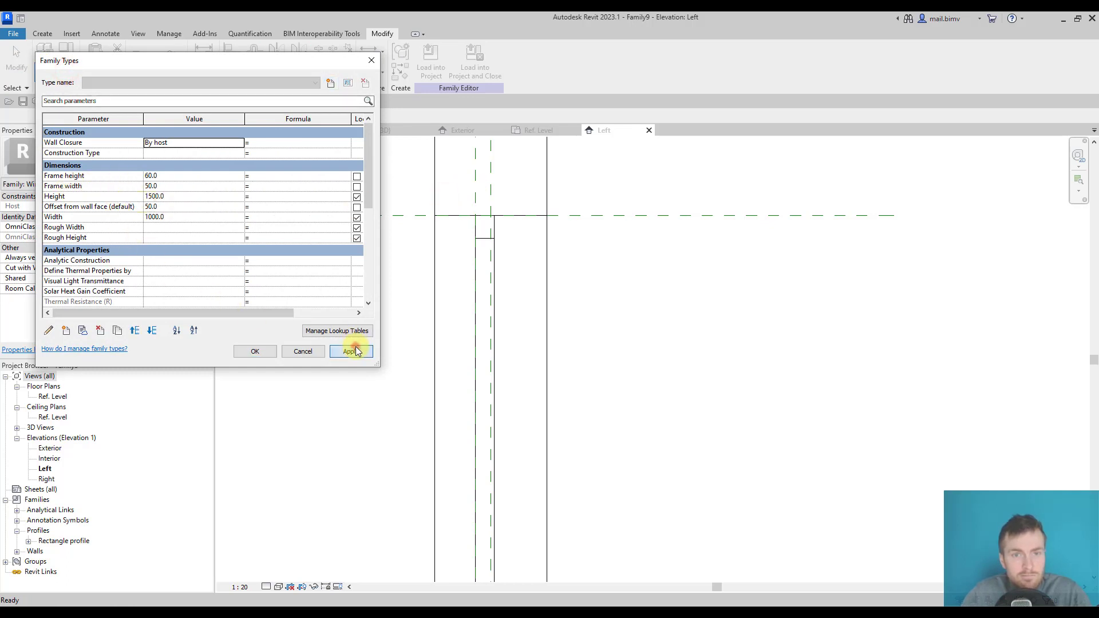
{"action": "left_click", "coordinate": [265, 352]}
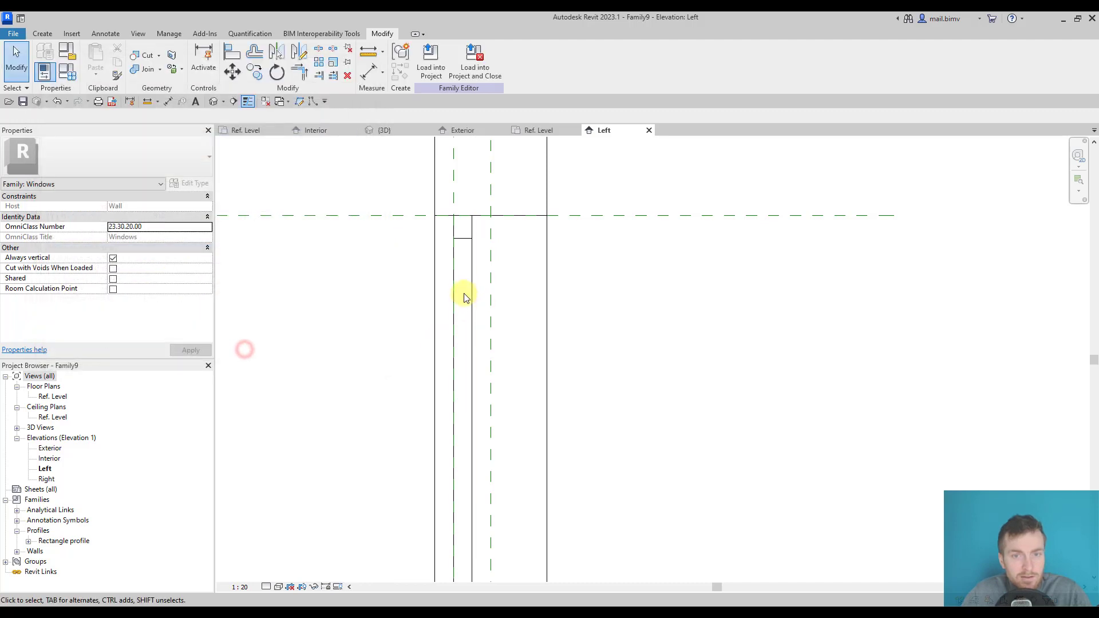
Associate the frame sweep's Material with a new type parameter named Material frame, grouped under Materials and Finishes.
{"action": "left_click", "coordinate": [469, 235]}
{"action": "scroll", "coordinate": [146, 334], "scroll_direction": "down", "scroll_amount": 2}
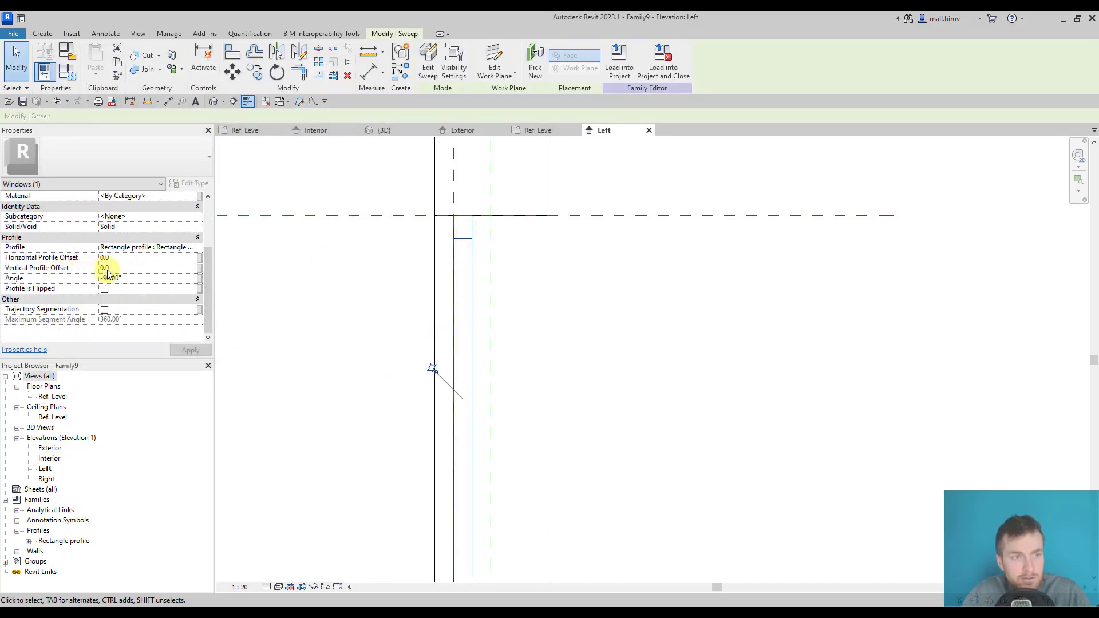
{"action": "scroll", "coordinate": [166, 256], "scroll_direction": "up", "scroll_amount": 2}
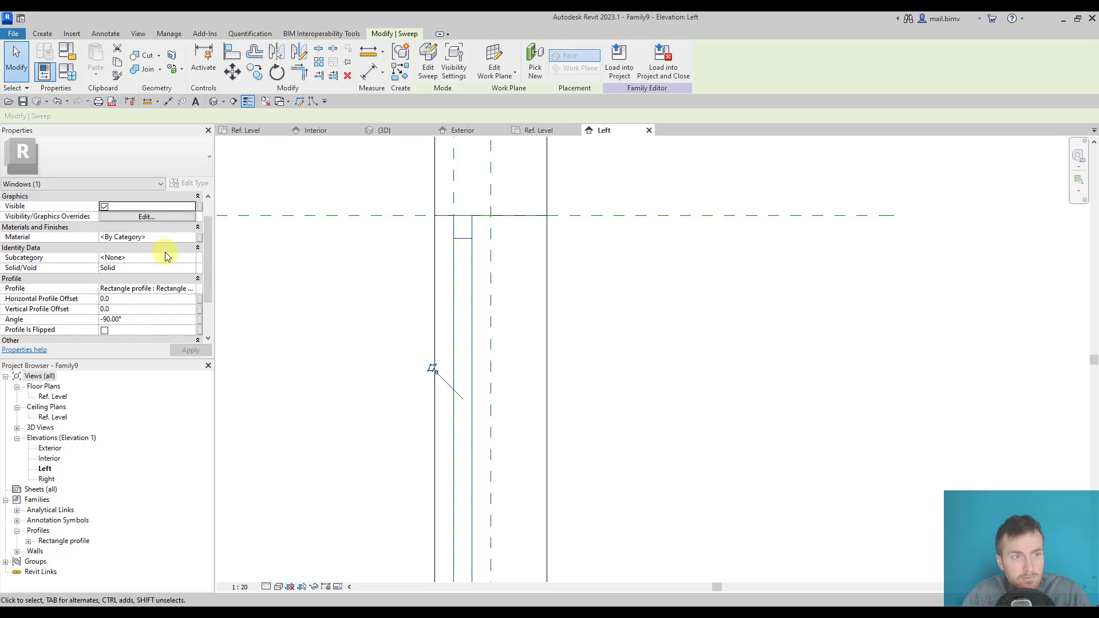
{"action": "left_click", "coordinate": [199, 238]}
{"action": "left_click", "coordinate": [717, 337]}
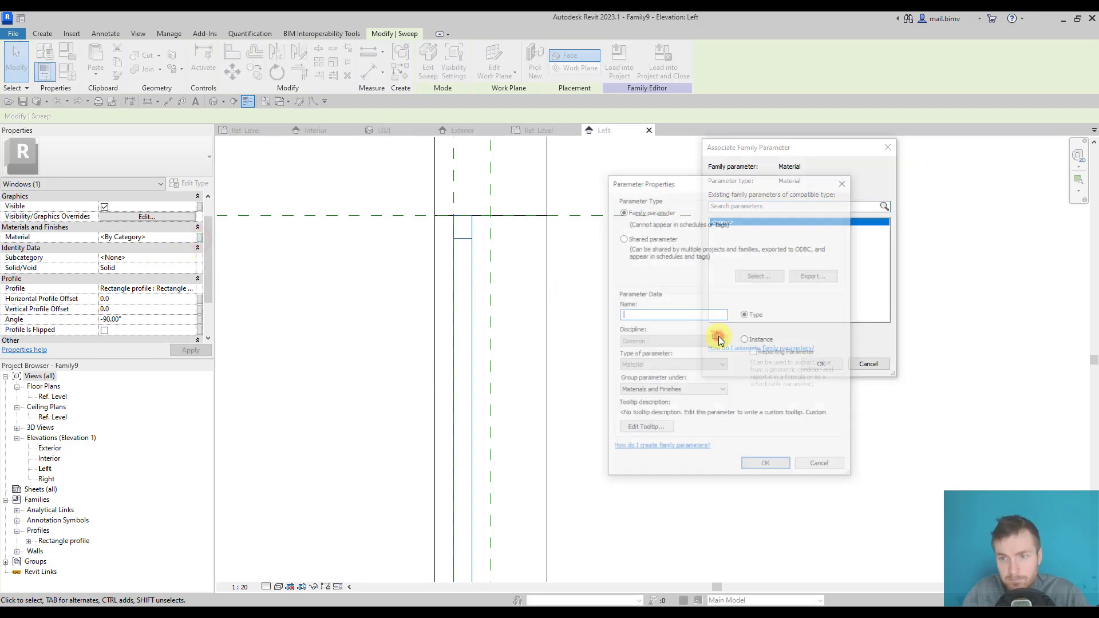
{"action": "type", "text": "Material frame"}
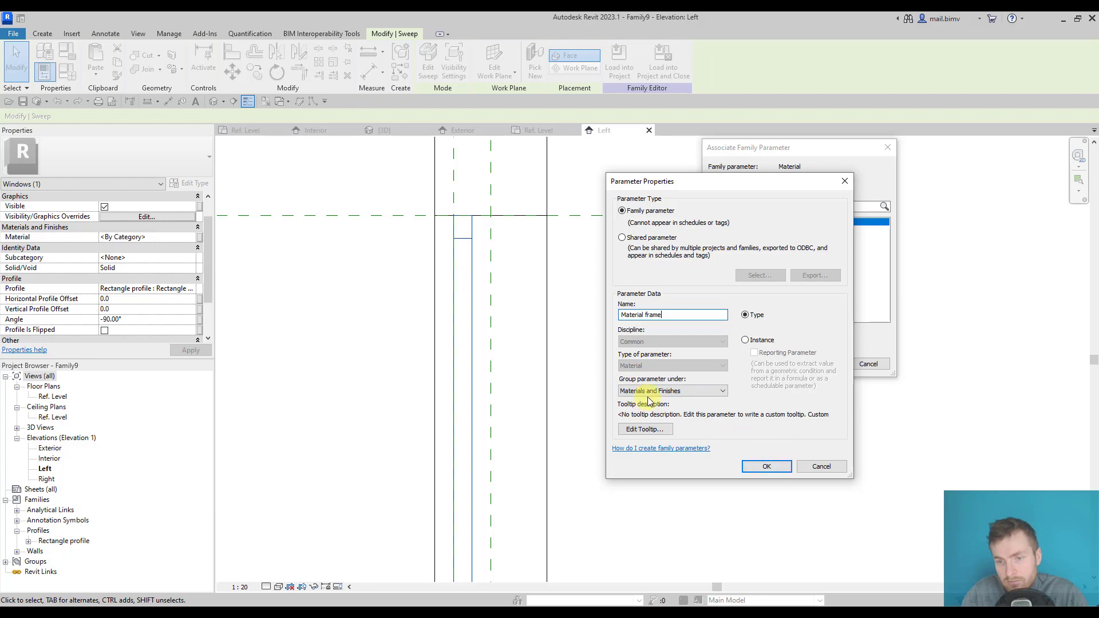
{"action": "left_click", "coordinate": [767, 467]}
{"action": "left_click", "coordinate": [818, 364]}
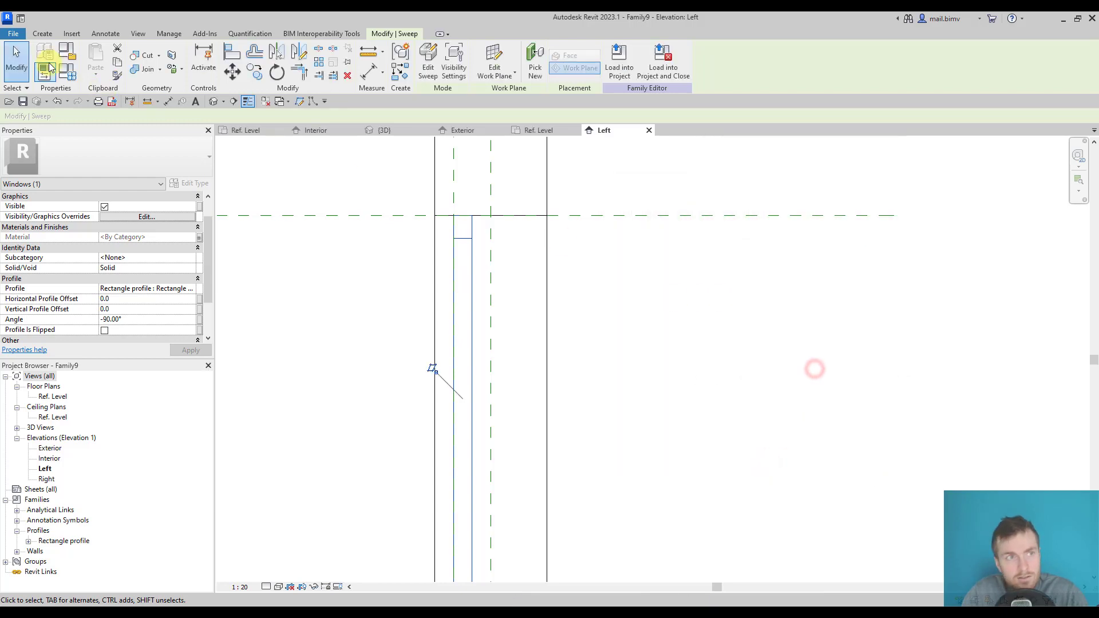
Assign the Pine, Radiata material to the Material frame parameter, with render appearance used for shading.
{"action": "left_click", "coordinate": [71, 71]}
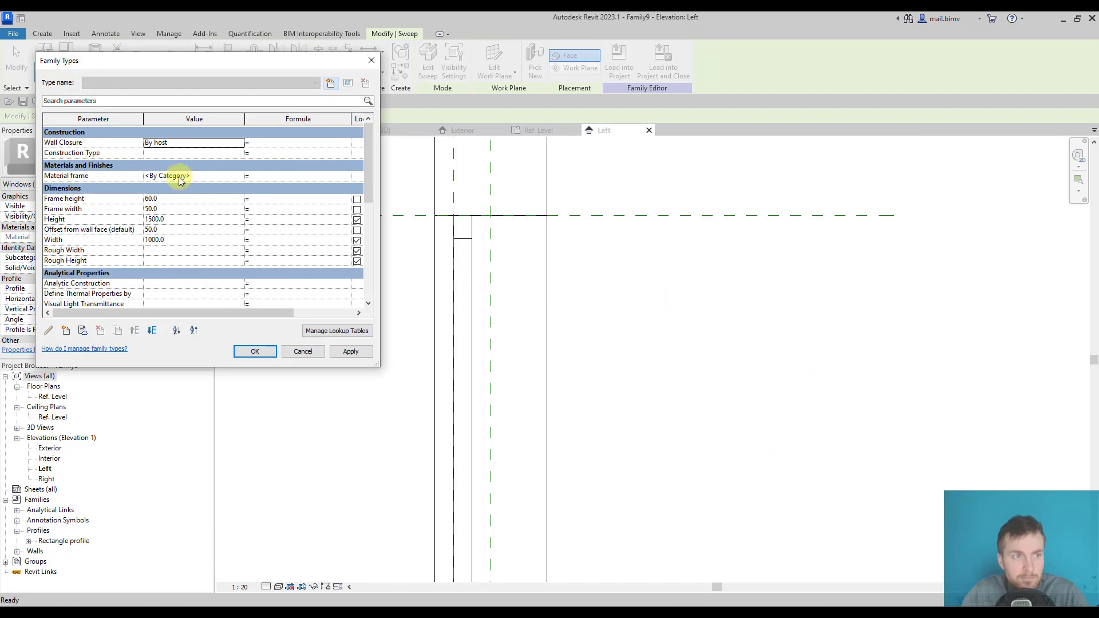
{"action": "left_click", "coordinate": [241, 181]}
{"action": "left_click", "coordinate": [241, 175]}
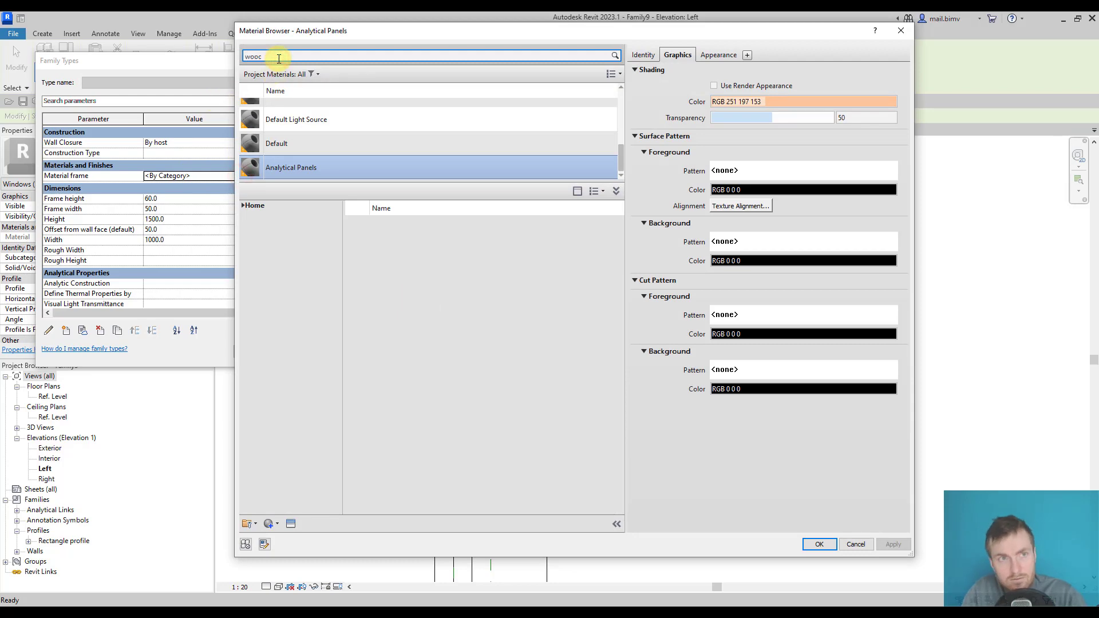
{"action": "type", "text": "wood"}
{"action": "left_click", "coordinate": [714, 86]}
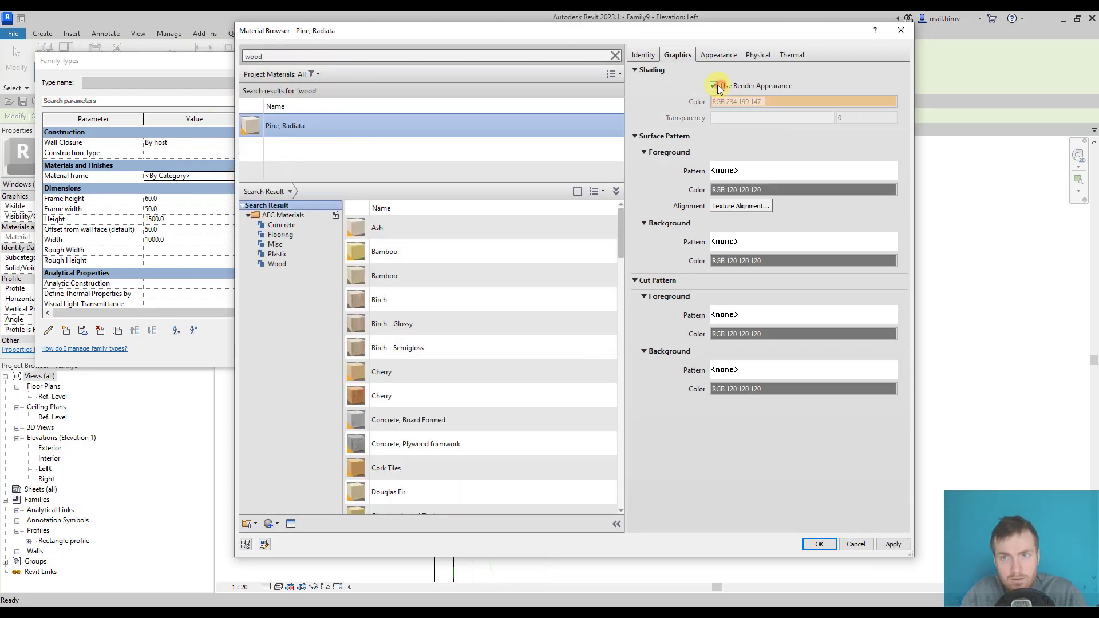
{"action": "left_click", "coordinate": [819, 543]}
{"action": "left_click", "coordinate": [255, 351]}
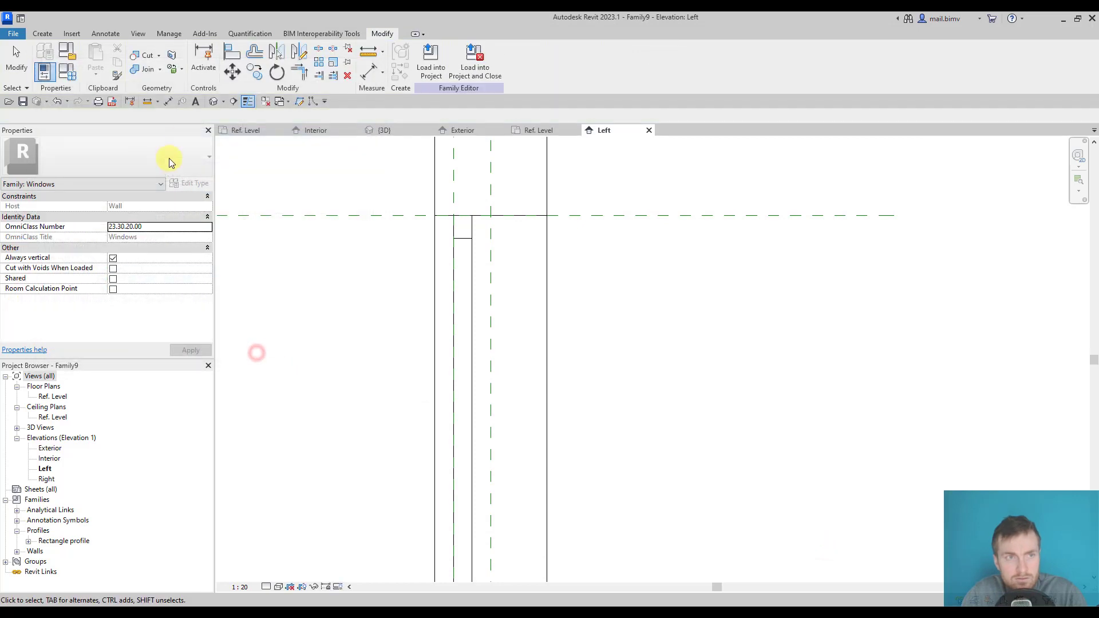
Show the window family in 3D with the Shaded visual style and inspect the frame in the wall opening.
{"action": "left_click", "coordinate": [213, 101]}
{"action": "left_click", "coordinate": [284, 589]}
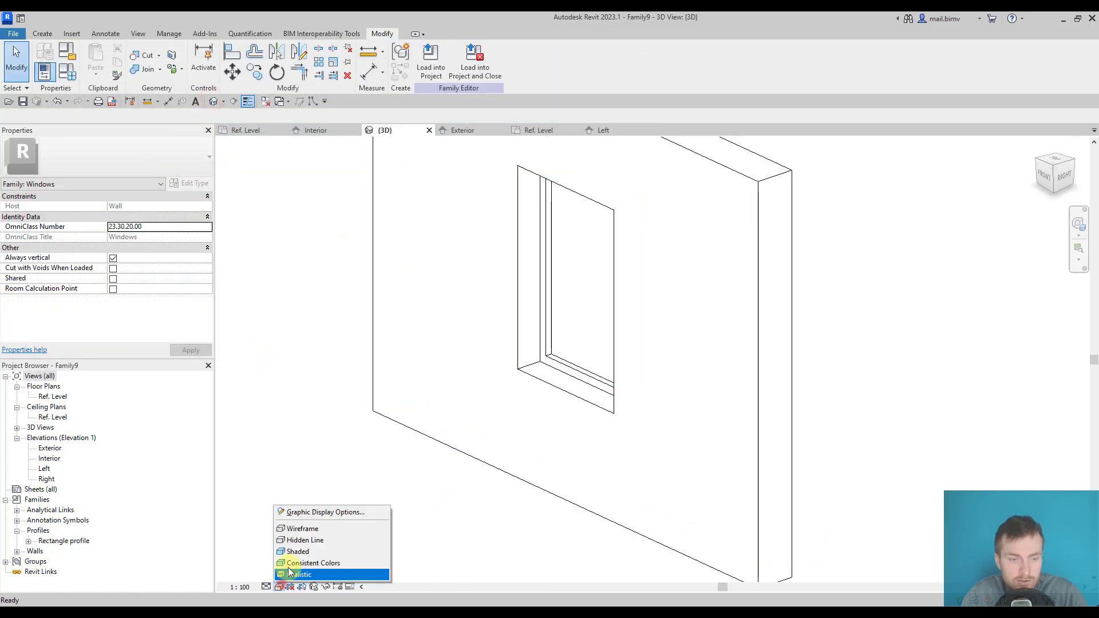
{"action": "left_click", "coordinate": [296, 555]}
{"action": "mouse_move", "coordinate": [469, 476]}
{"action": "middle_mouse_down", "text": "shift"}
{"action": "mouse_move", "coordinate": [248, 486]}
{"action": "mouse_move", "coordinate": [385, 517]}
{"action": "middle_mouse_up", "text": "shift"}
{"action": "scroll", "coordinate": [665, 385], "scroll_direction": "up", "scroll_amount": 3}
{"action": "scroll", "coordinate": [586, 396], "scroll_direction": "down", "scroll_amount": 2}
{"action": "middle_click_drag", "start_coordinate": [585, 396], "coordinate": [588, 390], "text": "shift"}
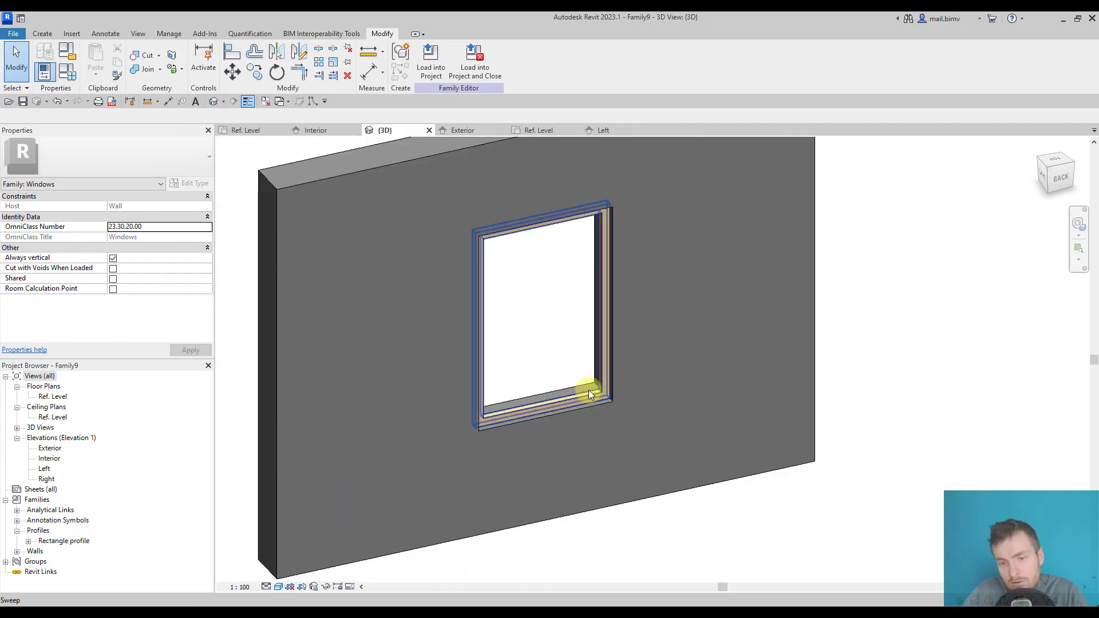